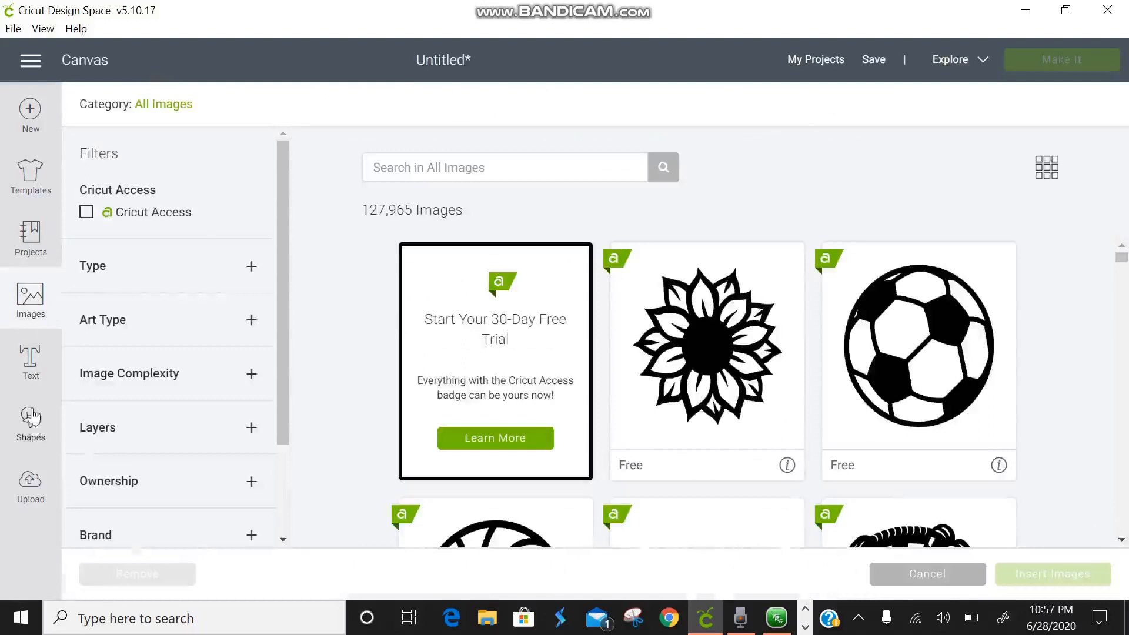
Add three squares and one star to the canvas from the basic shapes.
click(31, 424)
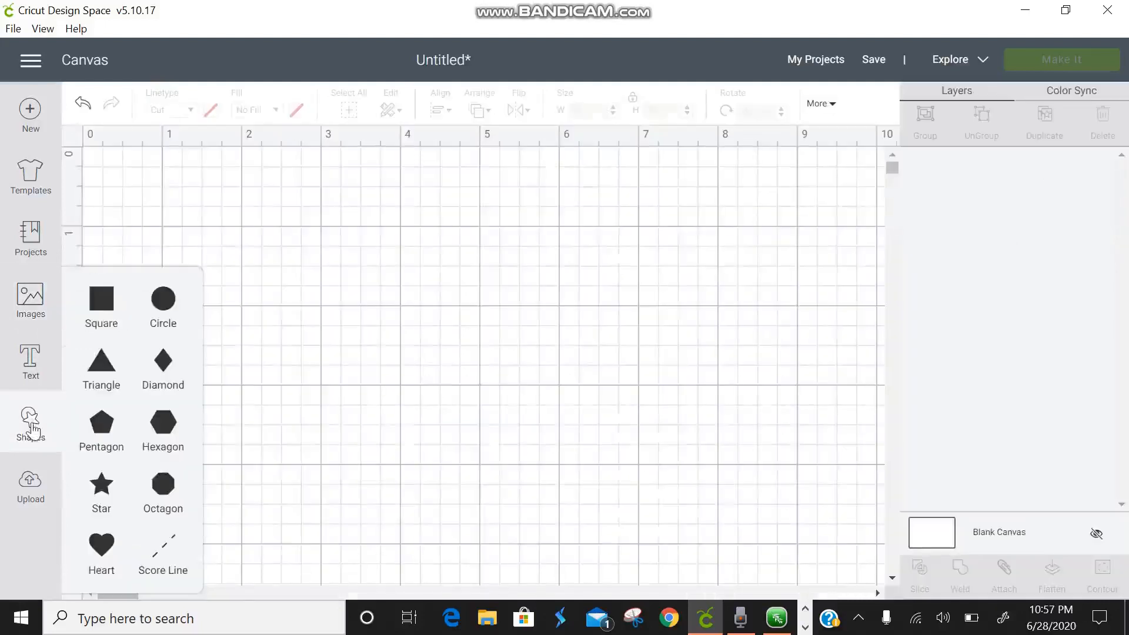
click(111, 321)
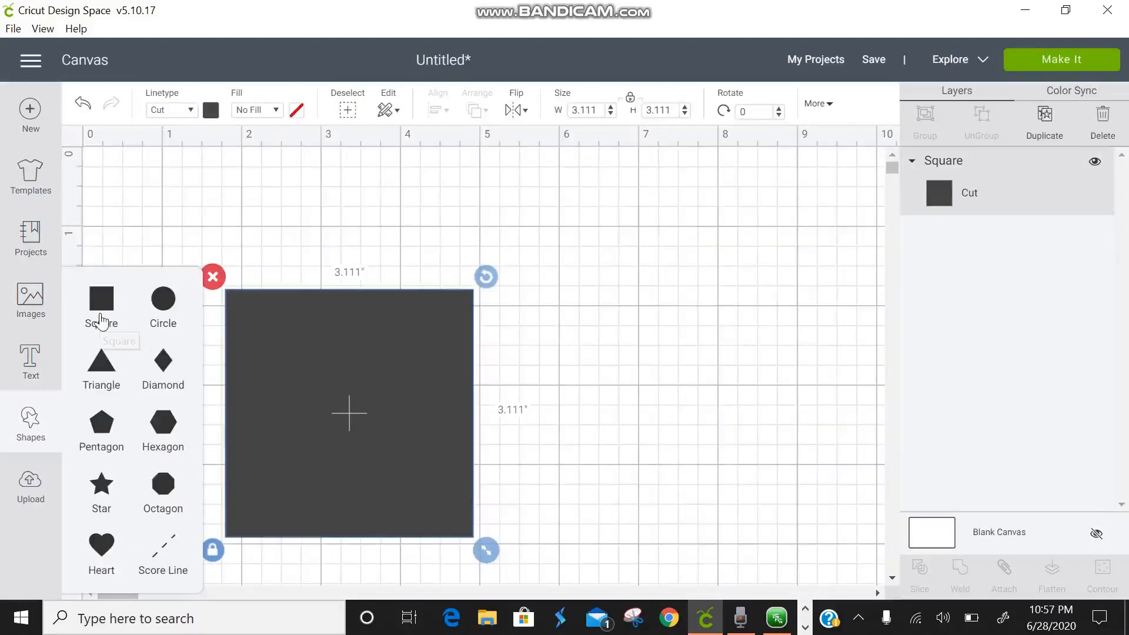
click(101, 322)
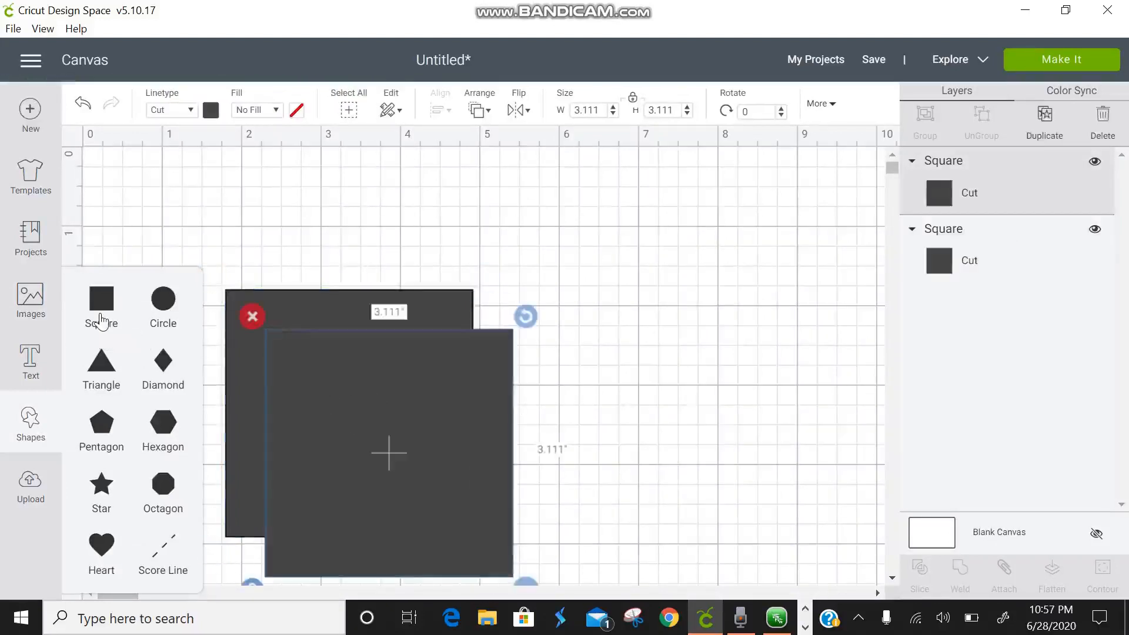
click(102, 321)
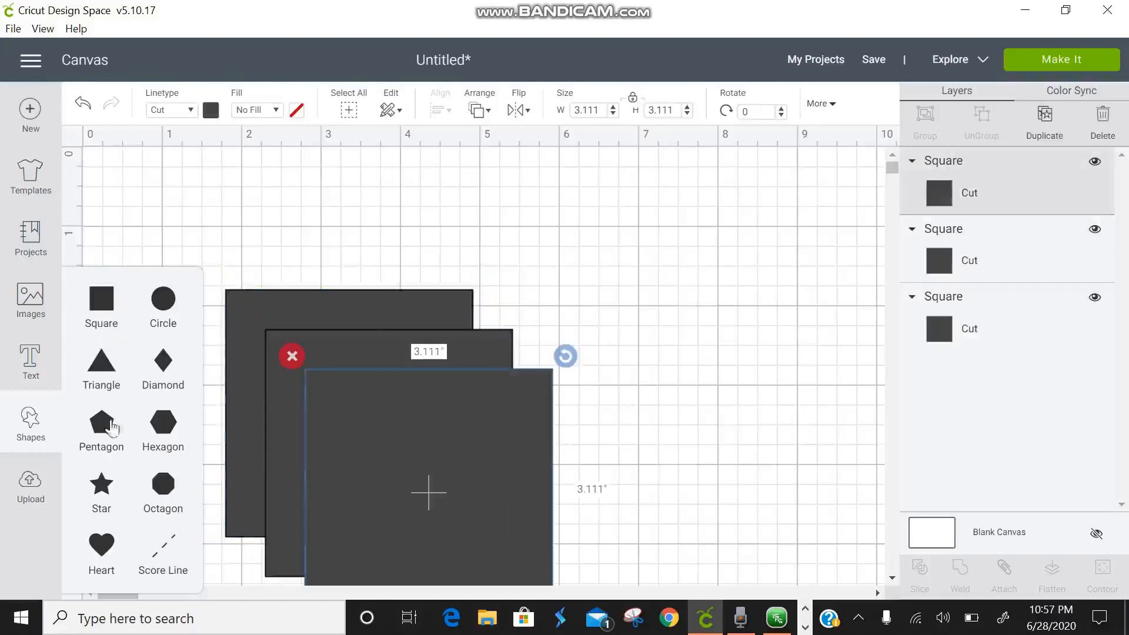
click(105, 496)
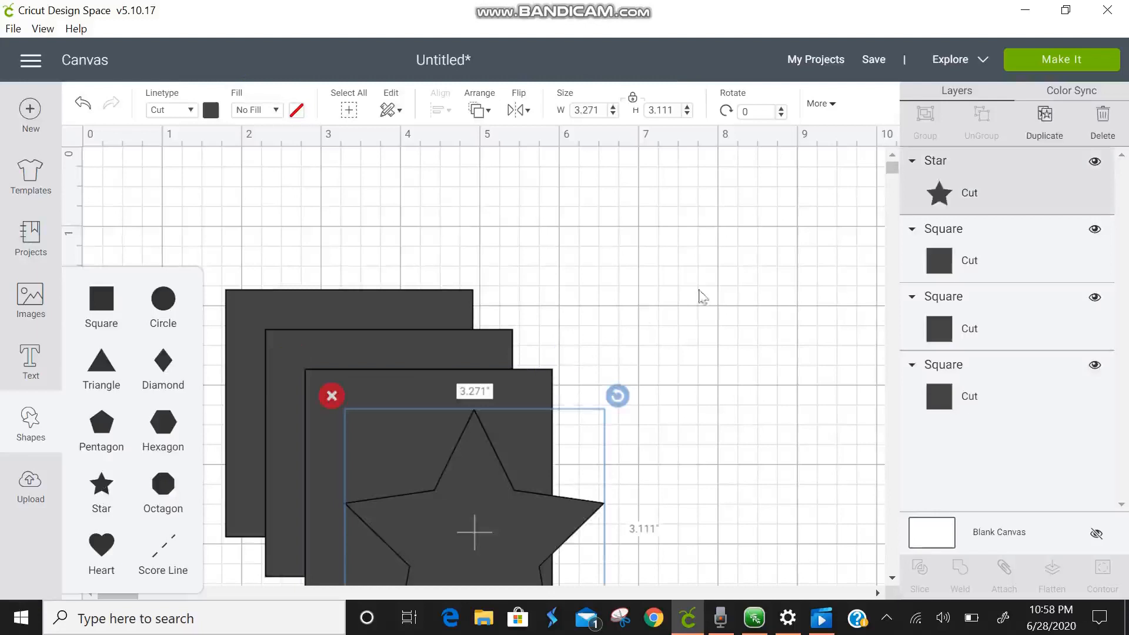
Hide the star and the two uppermost square layers, leaving only the first square visible.
click(1095, 162)
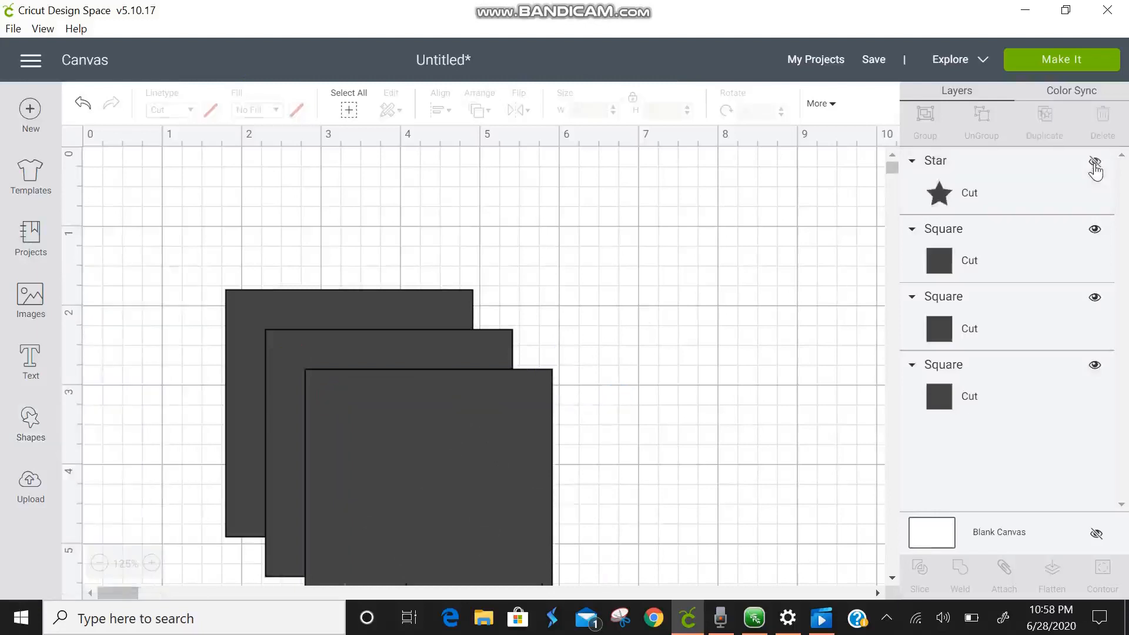
click(1095, 229)
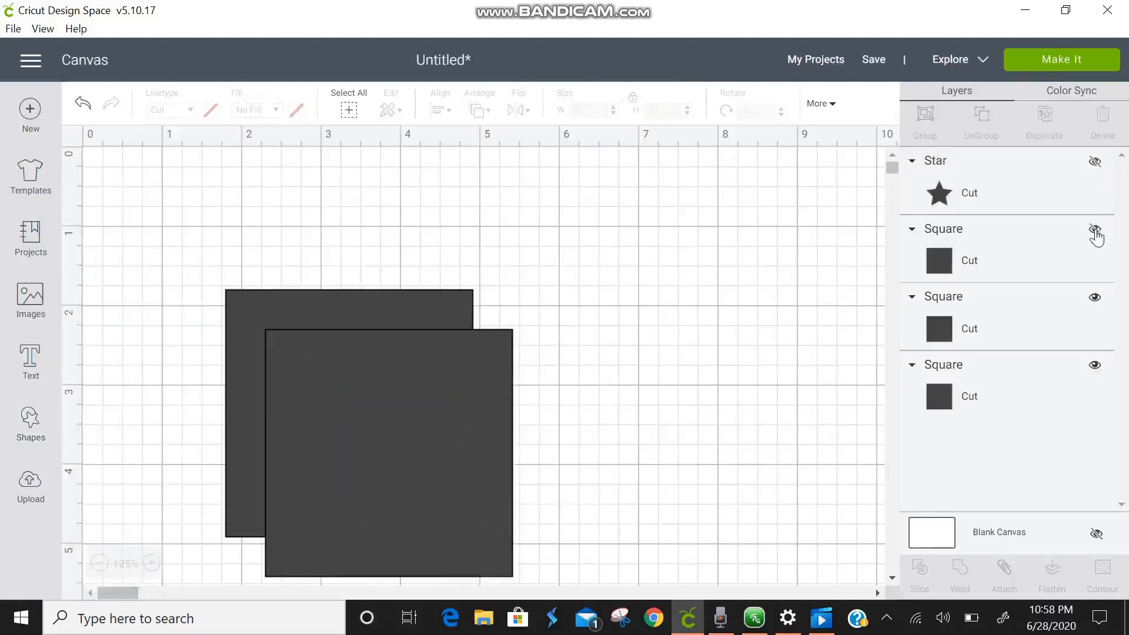
click(1096, 300)
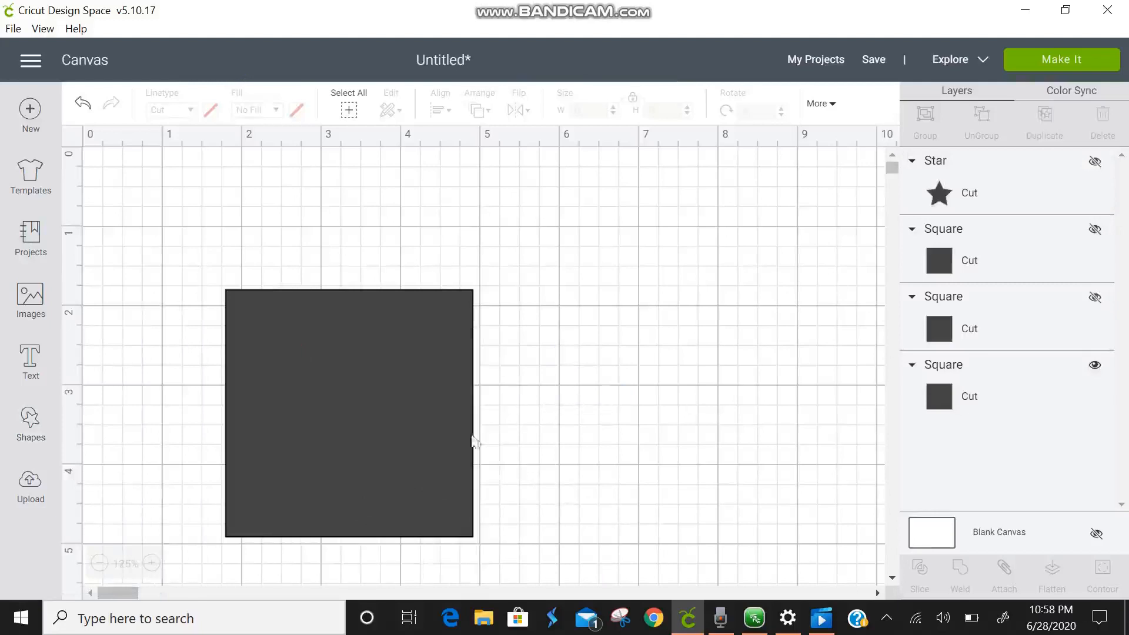
Unlock the visible square's proportions and reshape it into a horizontal bar about 4.4" wide and 0.28" high.
drag(436, 445, 368, 305)
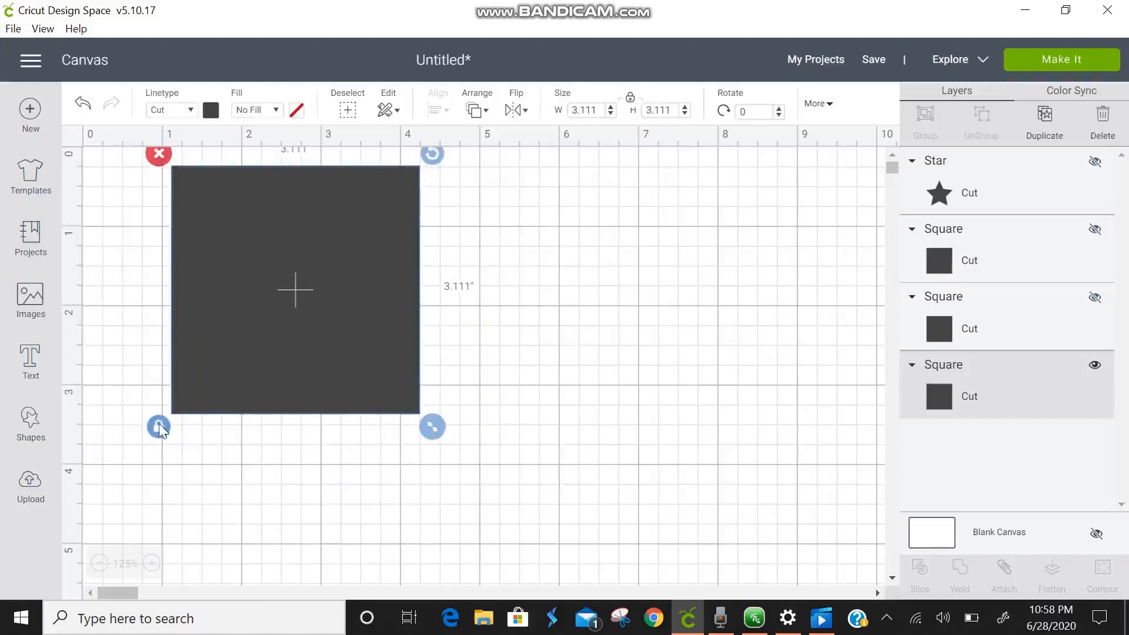
drag(433, 428, 582, 236)
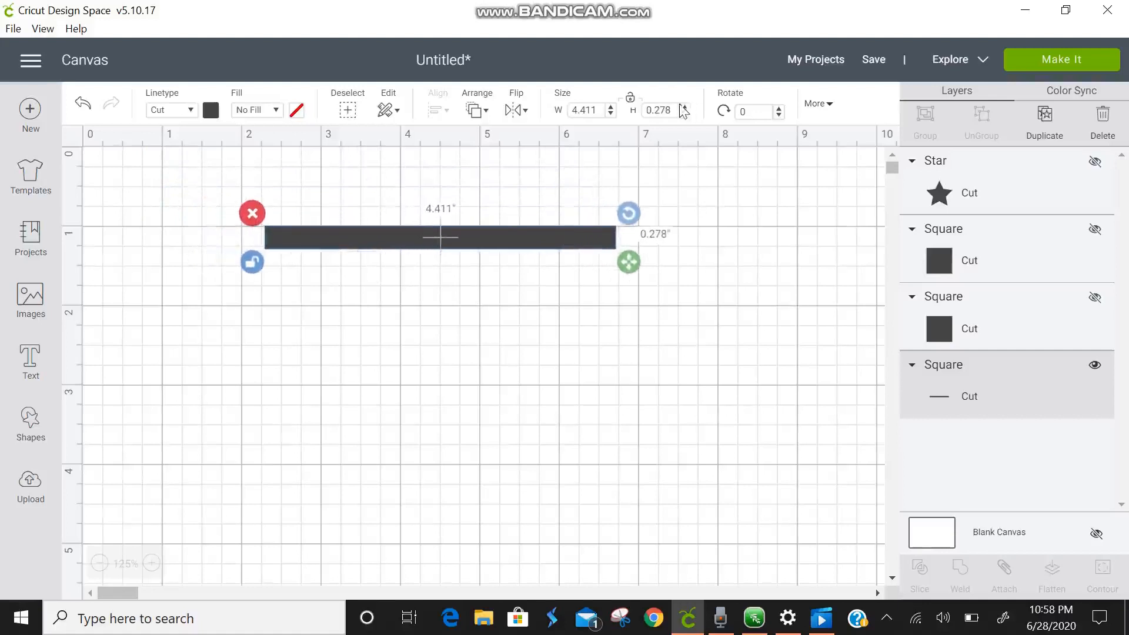
click(669, 110)
click(590, 371)
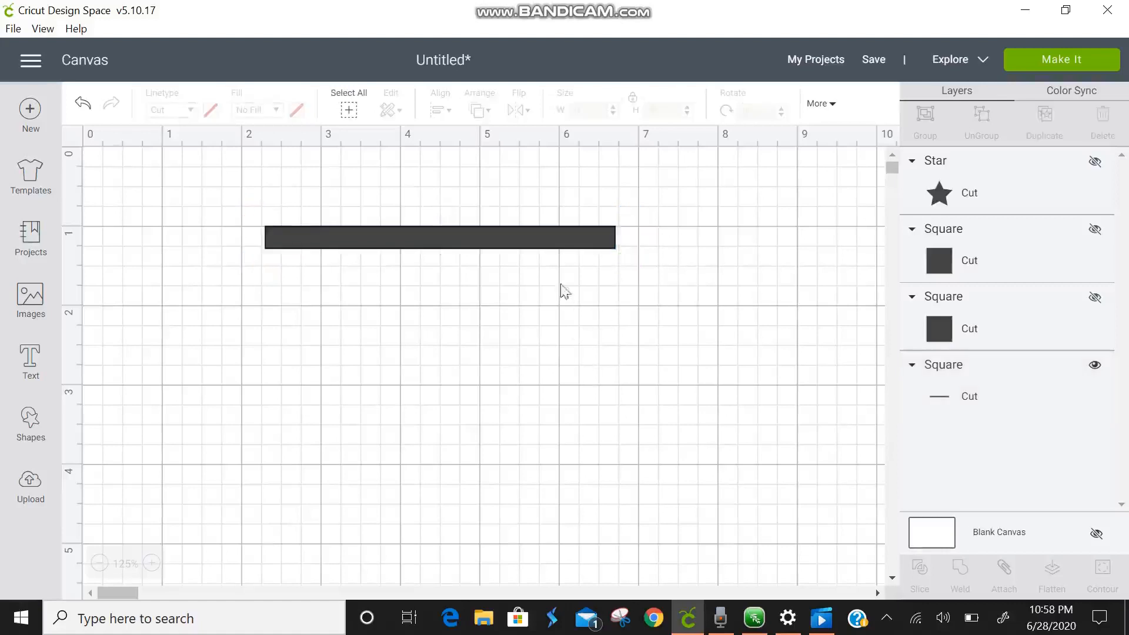
Set the bar's height to 0.25" and its width to 4.5".
click(553, 246)
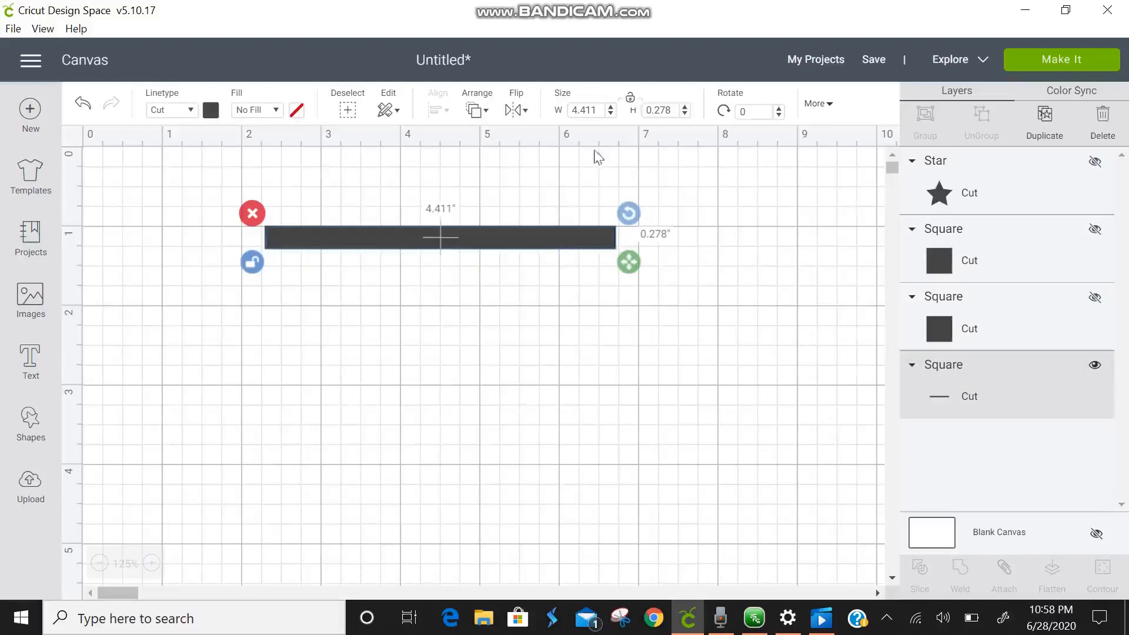
drag(679, 110, 664, 111)
text(5)
key(Return)
drag(603, 110, 590, 110)
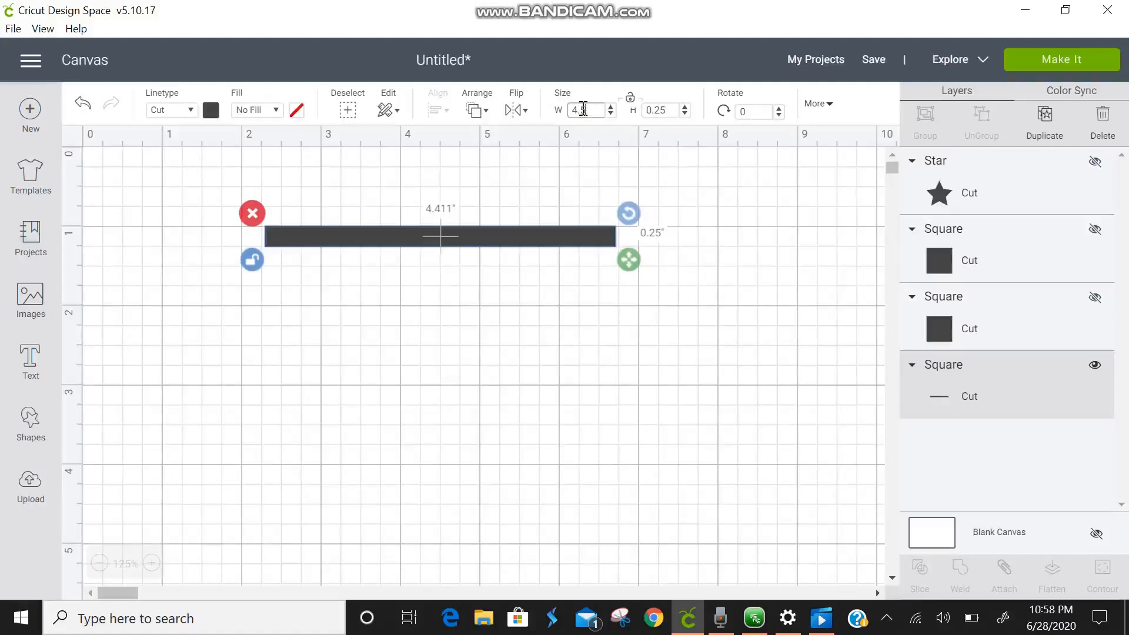
text(5)
key(Return)
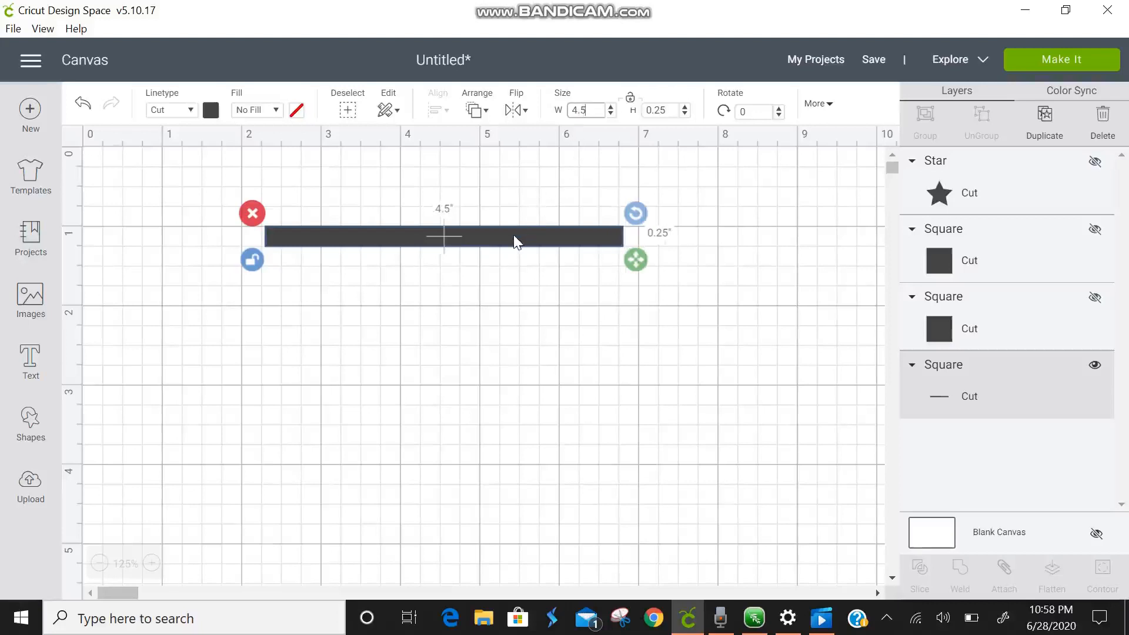
Change the bar's material color to bright red and duplicate it four times.
click(210, 111)
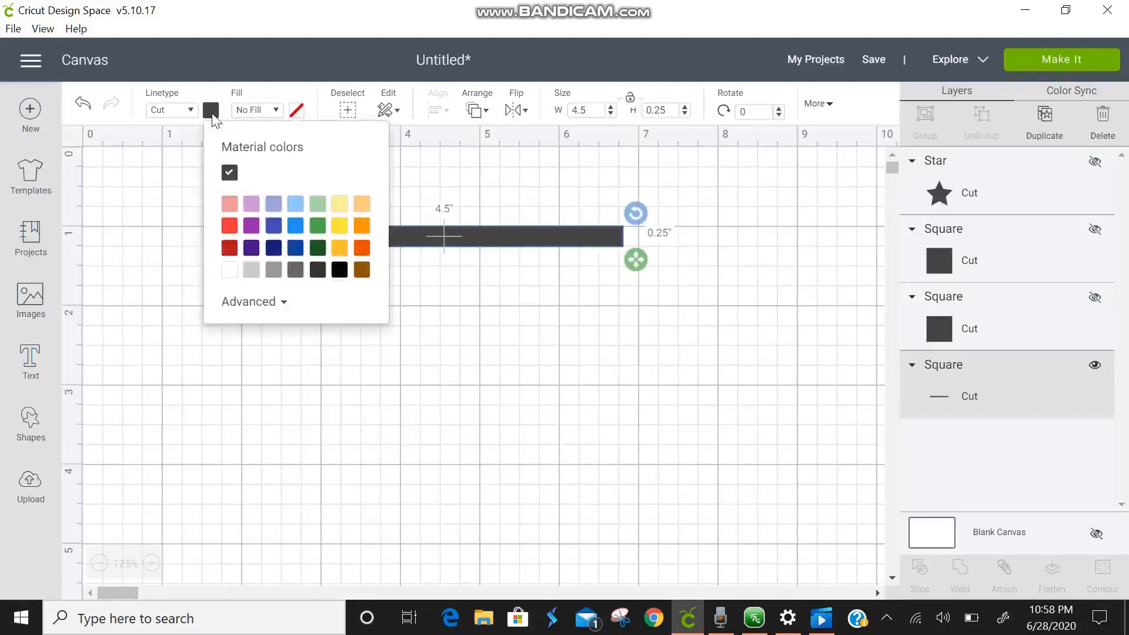
click(230, 226)
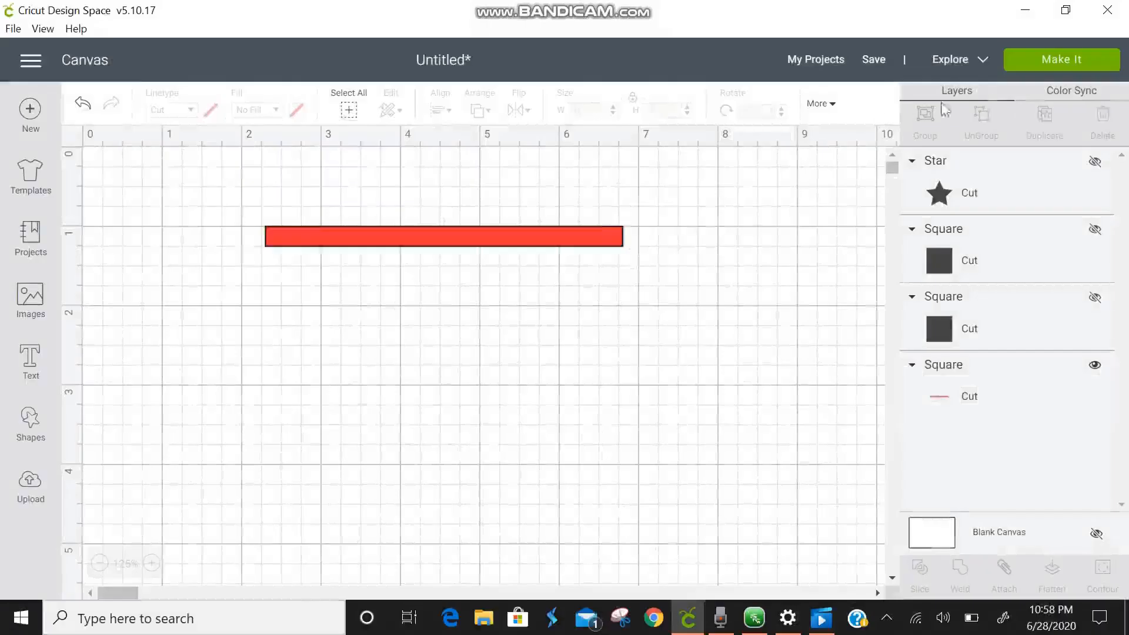
click(571, 241)
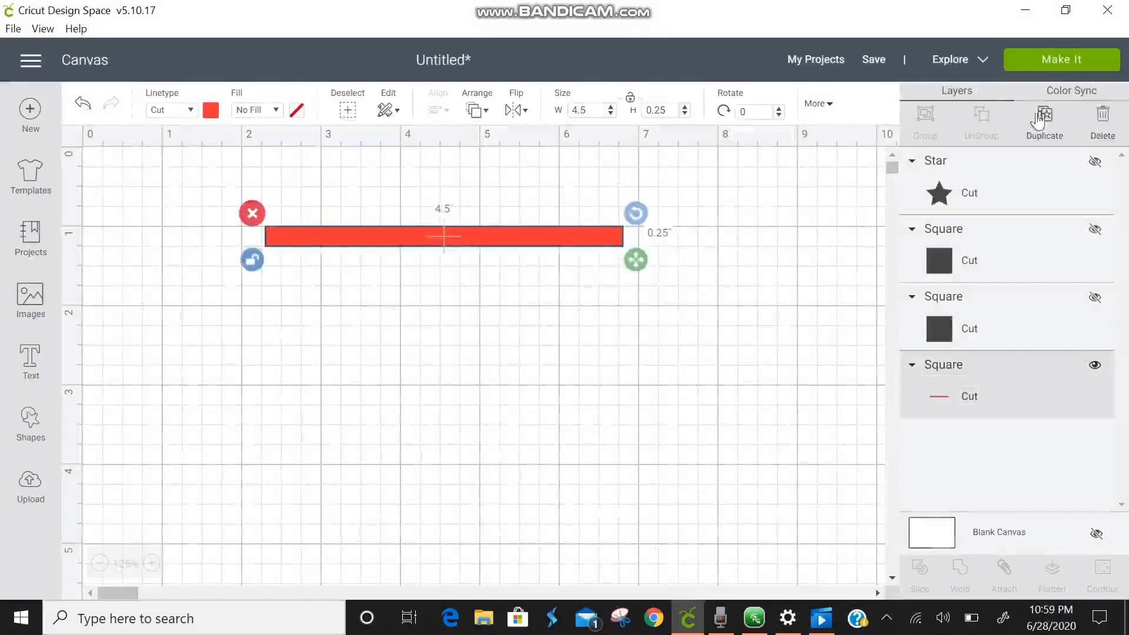
key(ctrl+d)
key(ctrl+d)
key(ctrl+d)
key(ctrl+d)
Move the four red copies beneath the original bar, lining up their left ends to form a stack of five stripes.
click(534, 277)
drag(534, 277, 528, 277)
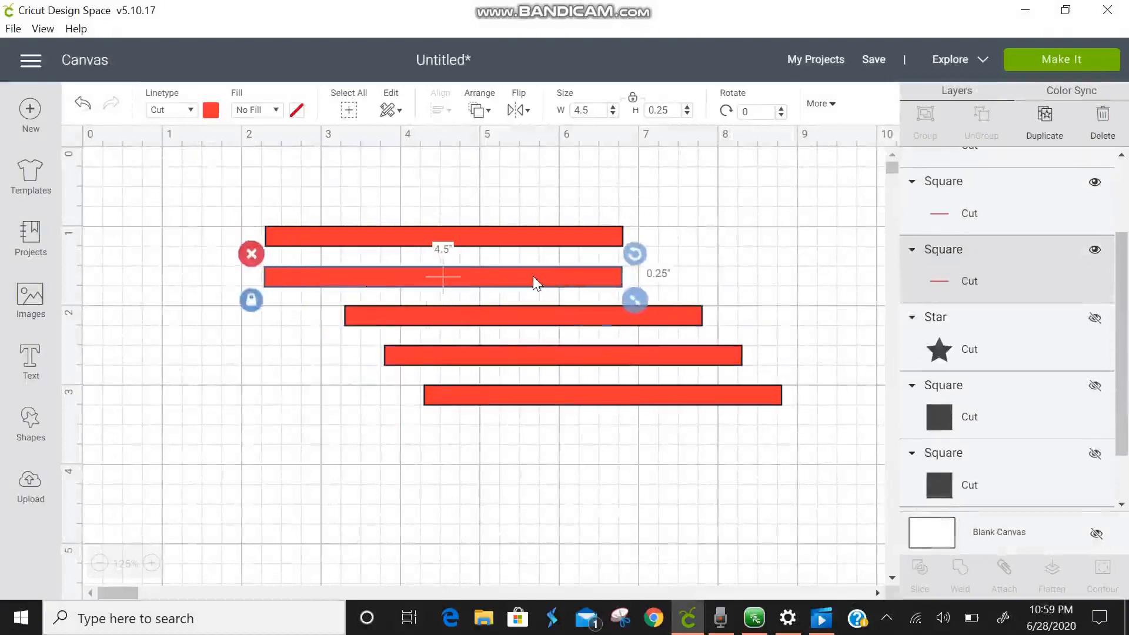
drag(554, 316, 473, 316)
drag(565, 362, 438, 359)
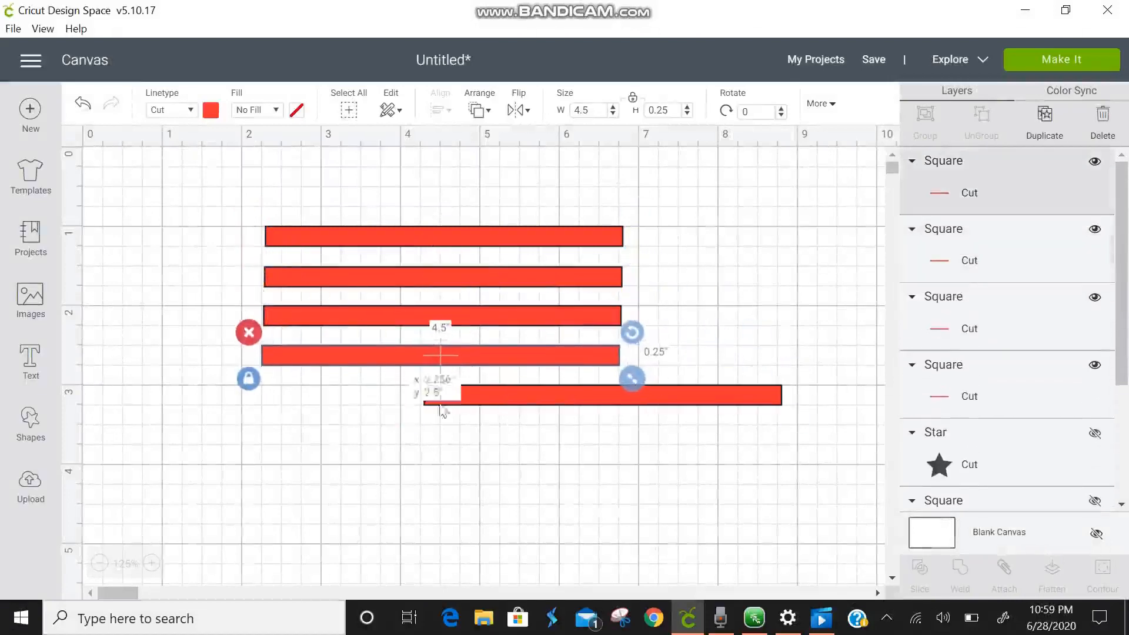
drag(504, 400, 345, 403)
Duplicate the red bar three more times, placing one as the sixth stripe and moving another below the stack.
click(1045, 120)
click(1045, 121)
click(1045, 121)
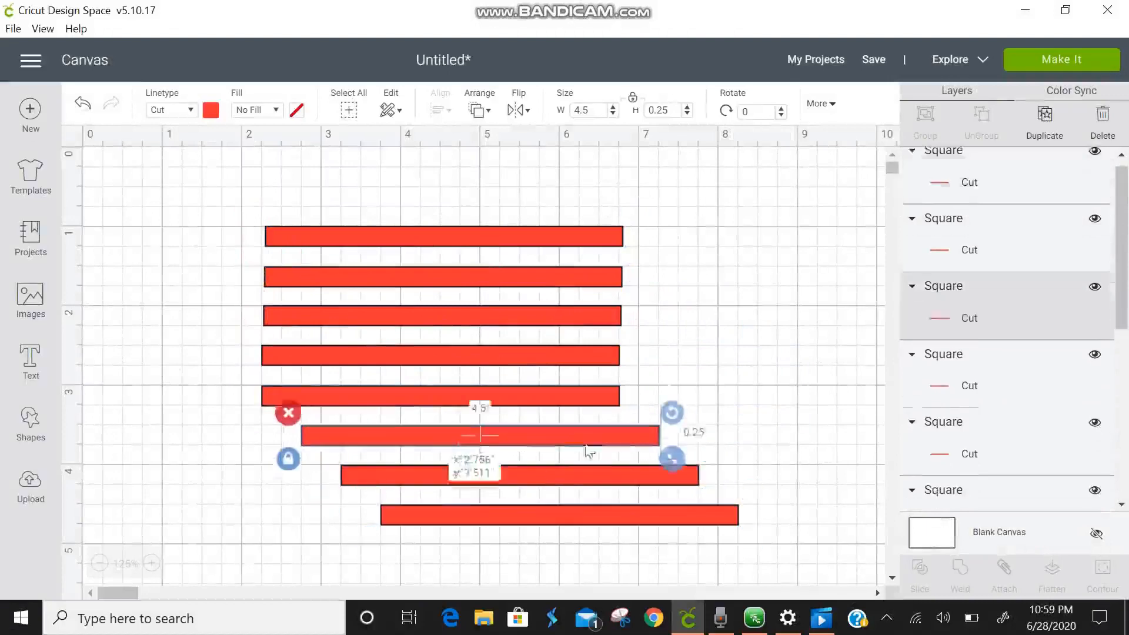
drag(607, 438, 571, 438)
drag(608, 476, 619, 538)
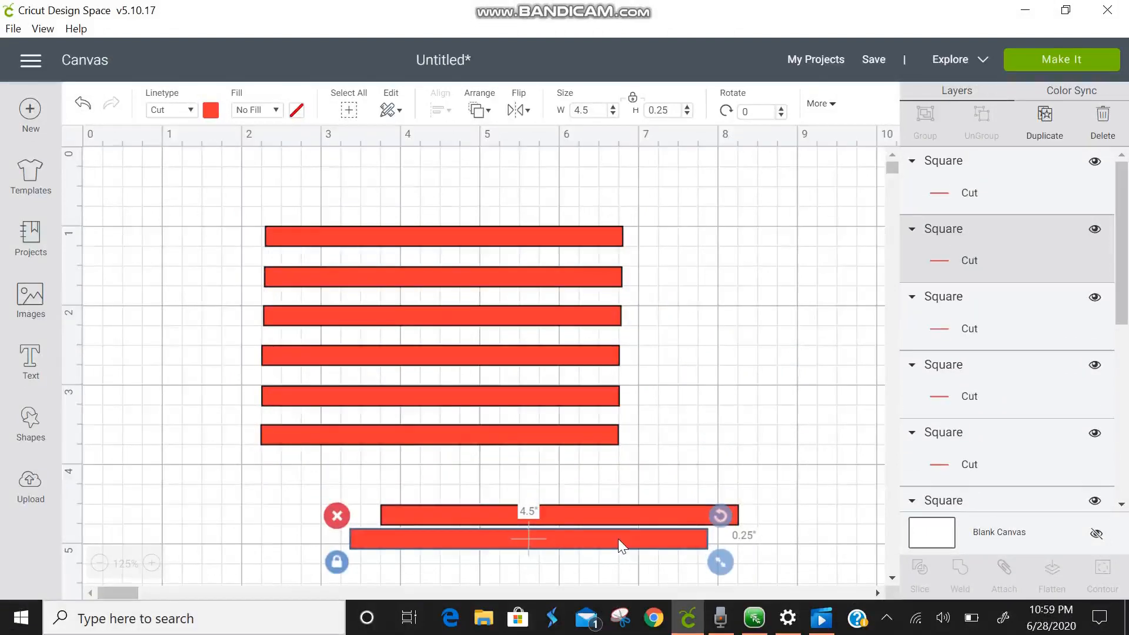
Align the six stacked red stripes with Center Horizontally.
drag(678, 461, 330, 202)
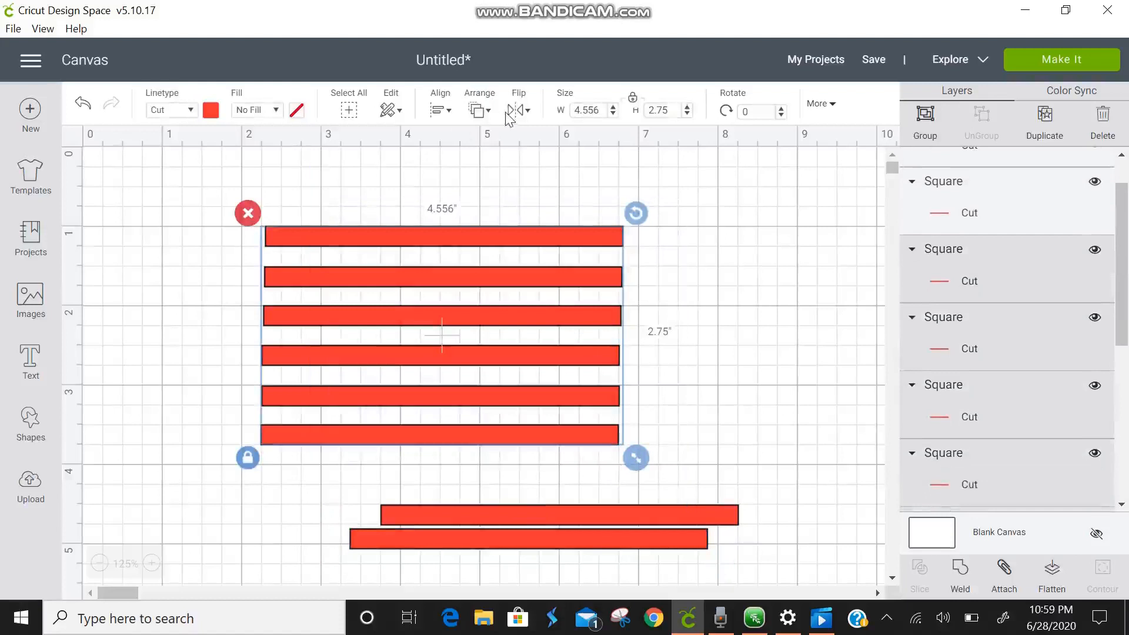
click(442, 112)
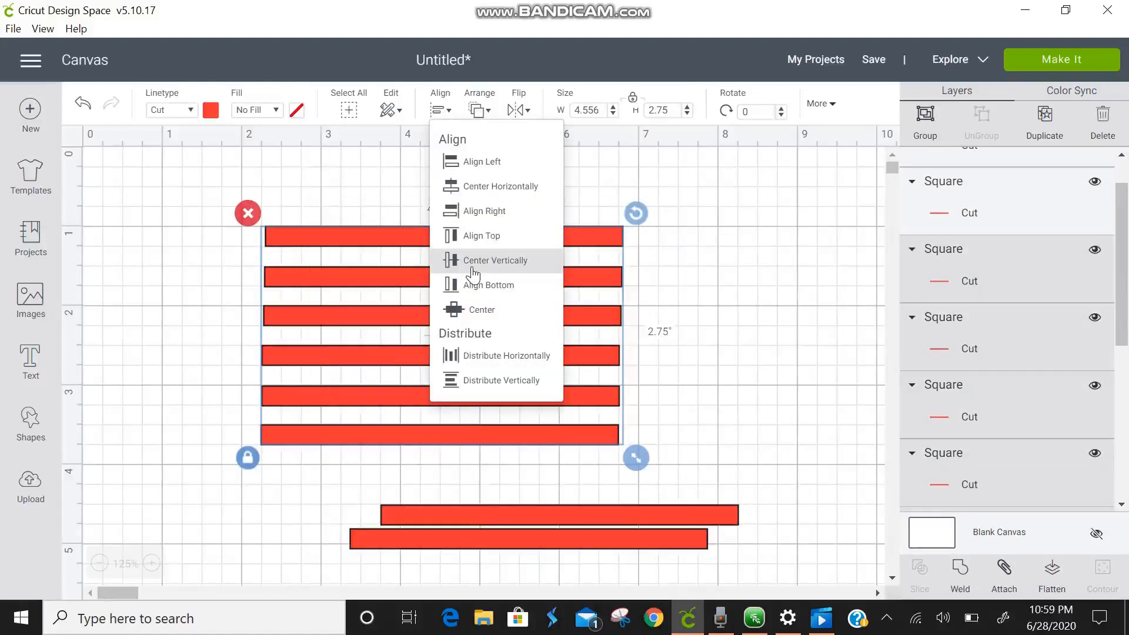
click(495, 187)
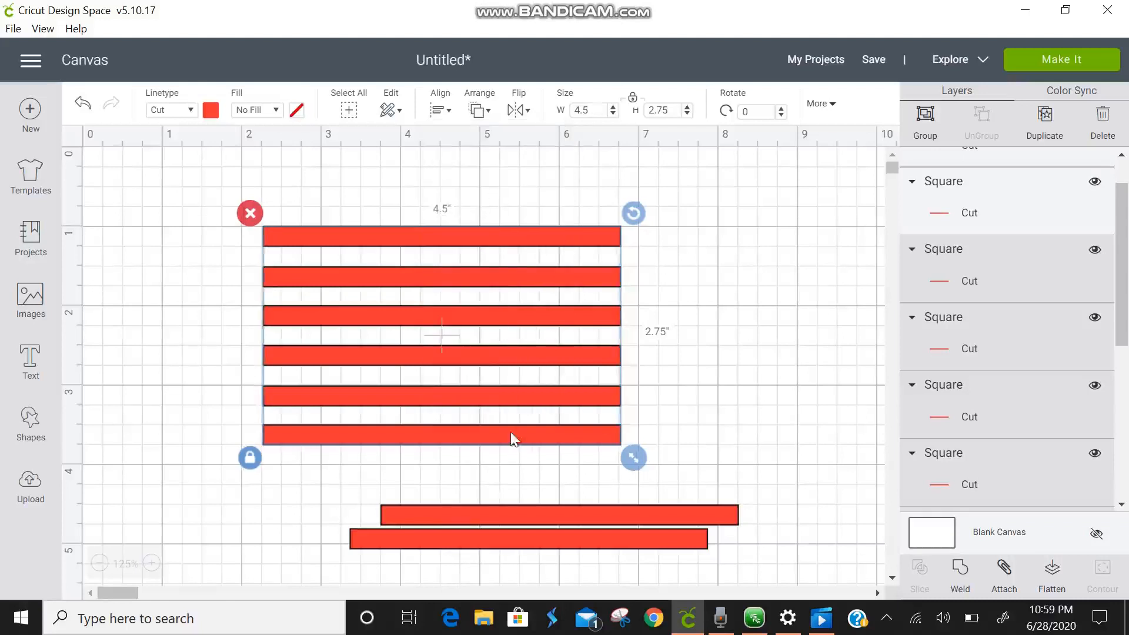
Recolor the upper spare red bar white and move it just below the stack of stripes.
click(527, 515)
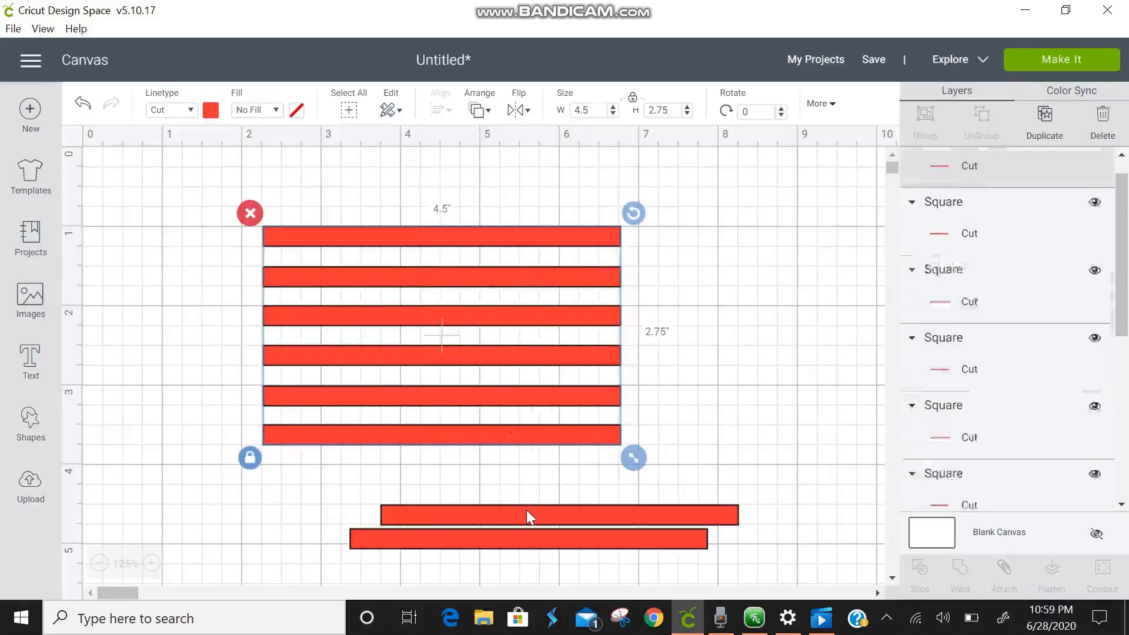
click(210, 111)
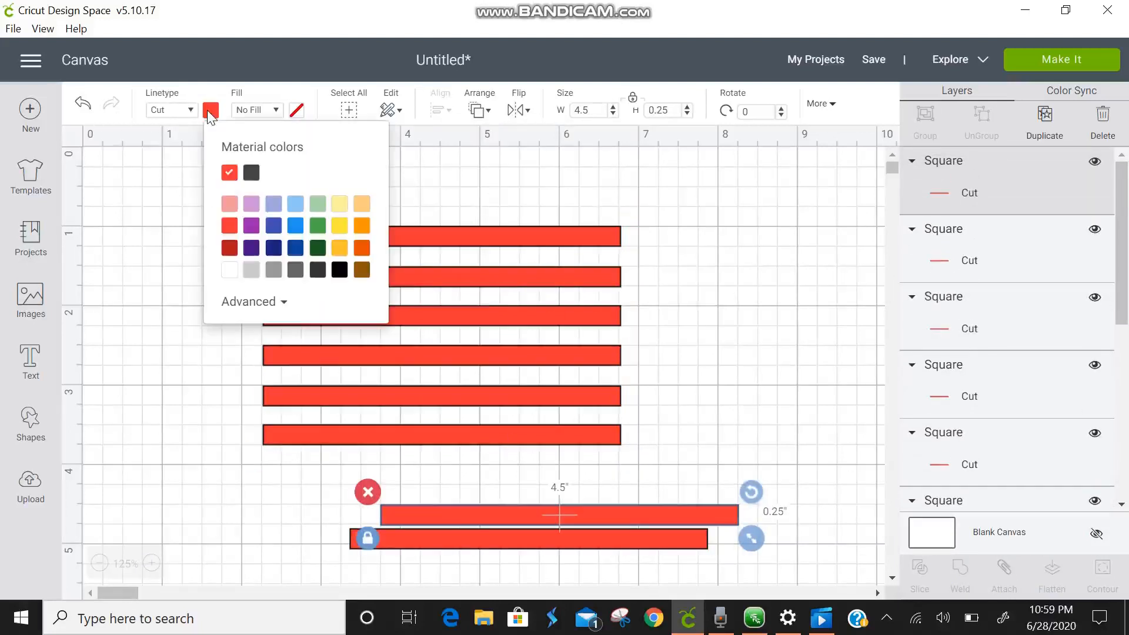
click(230, 270)
drag(481, 518, 480, 481)
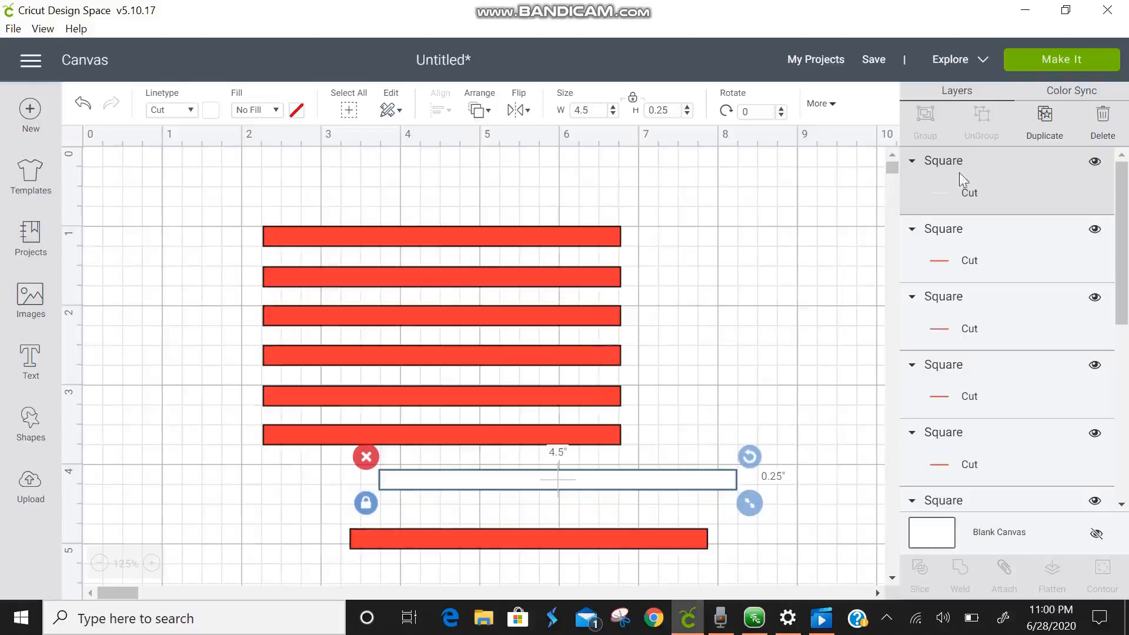
Duplicate the white bar four times and reposition two of the copies around the lower end of the striped stack.
click(1043, 130)
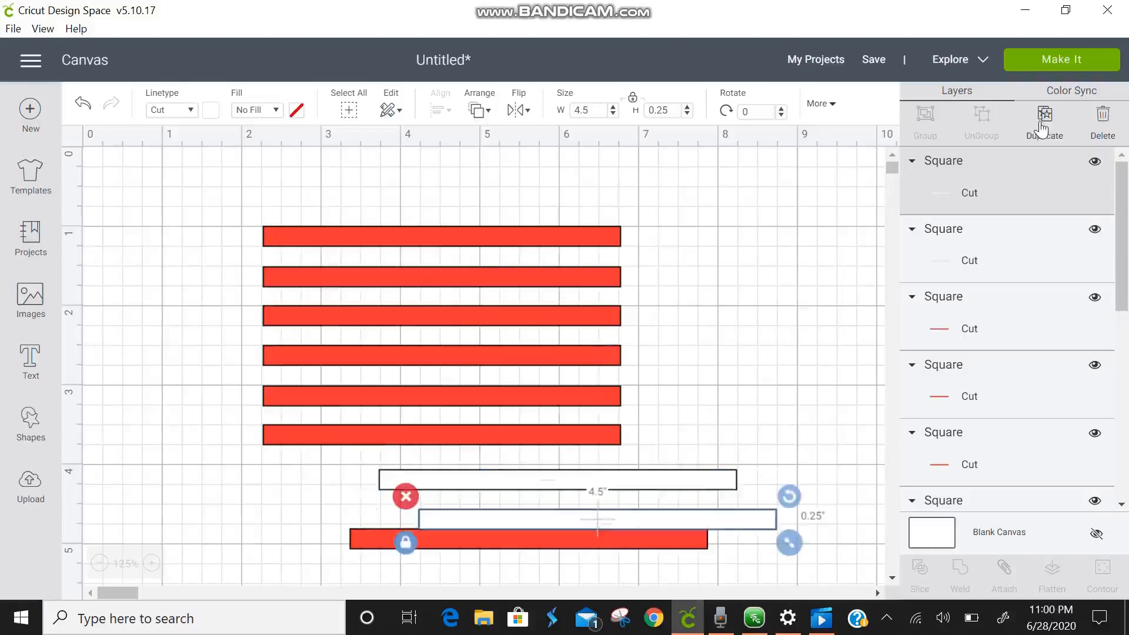
click(1042, 129)
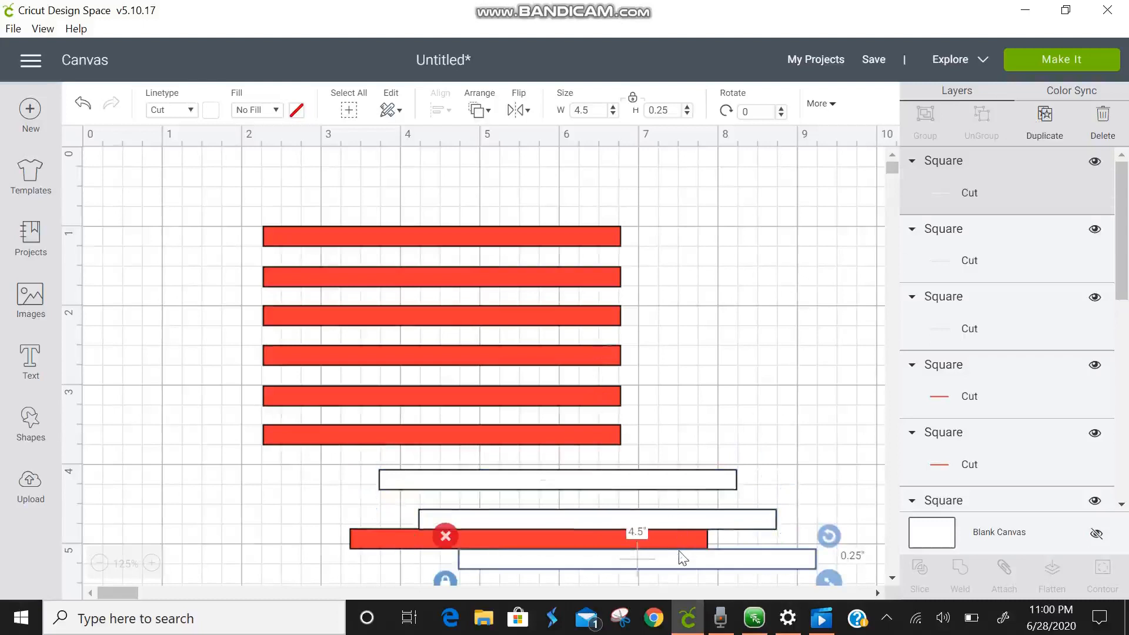
drag(699, 566, 711, 430)
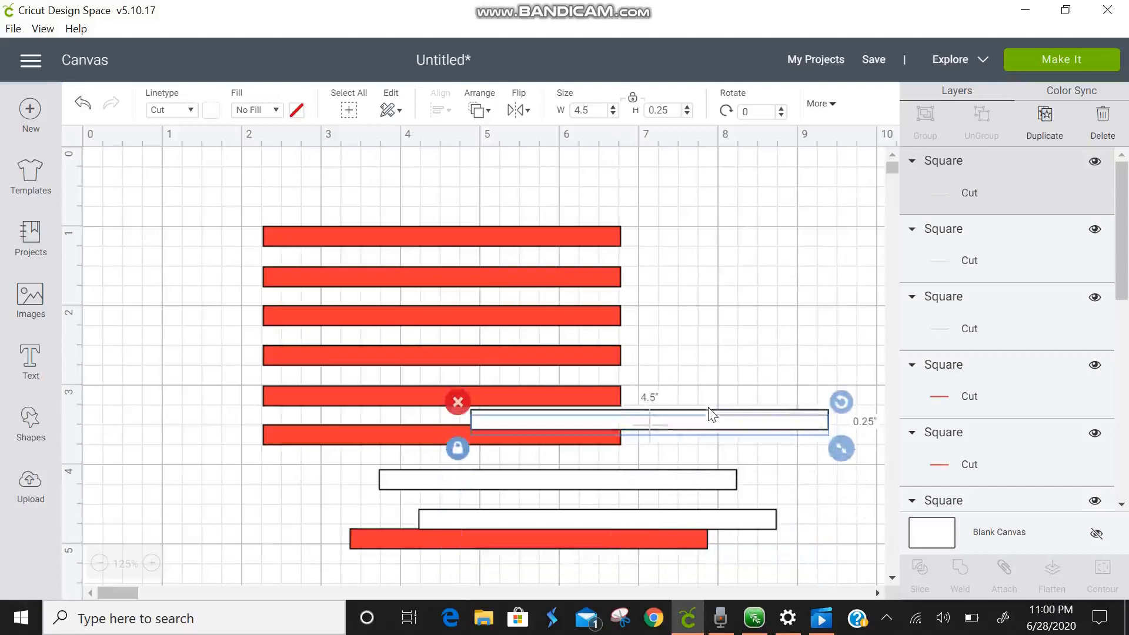
click(1045, 125)
click(1045, 125)
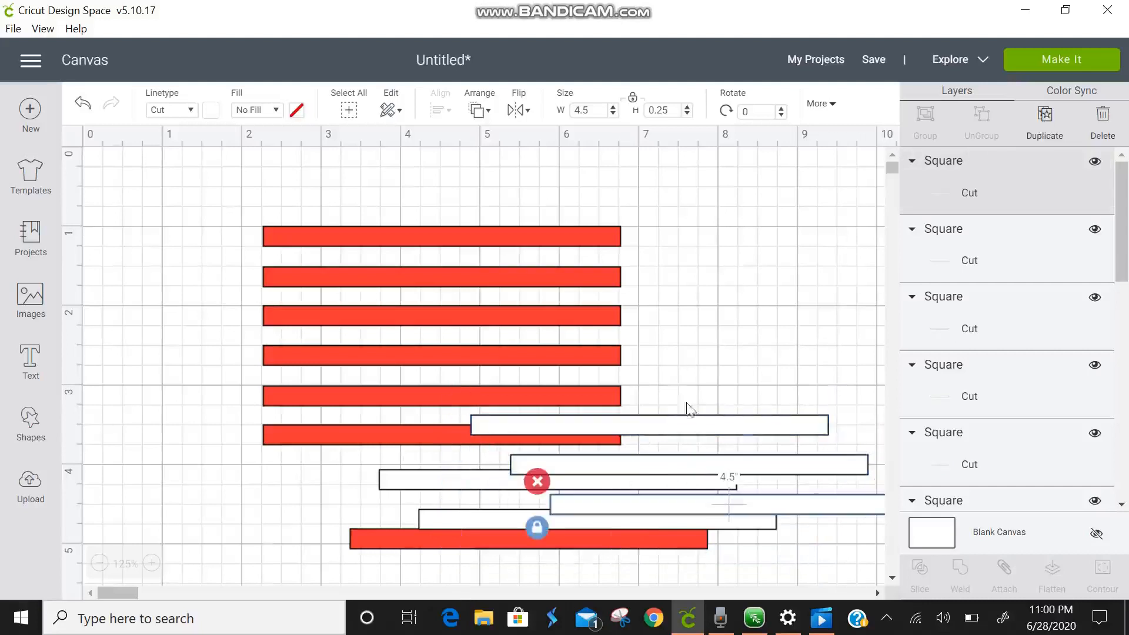
drag(691, 465, 470, 494)
Show the upper hidden square, shrink it to about 1.77", and place it over the upper-left corner of the stripes.
drag(1122, 415, 1122, 429)
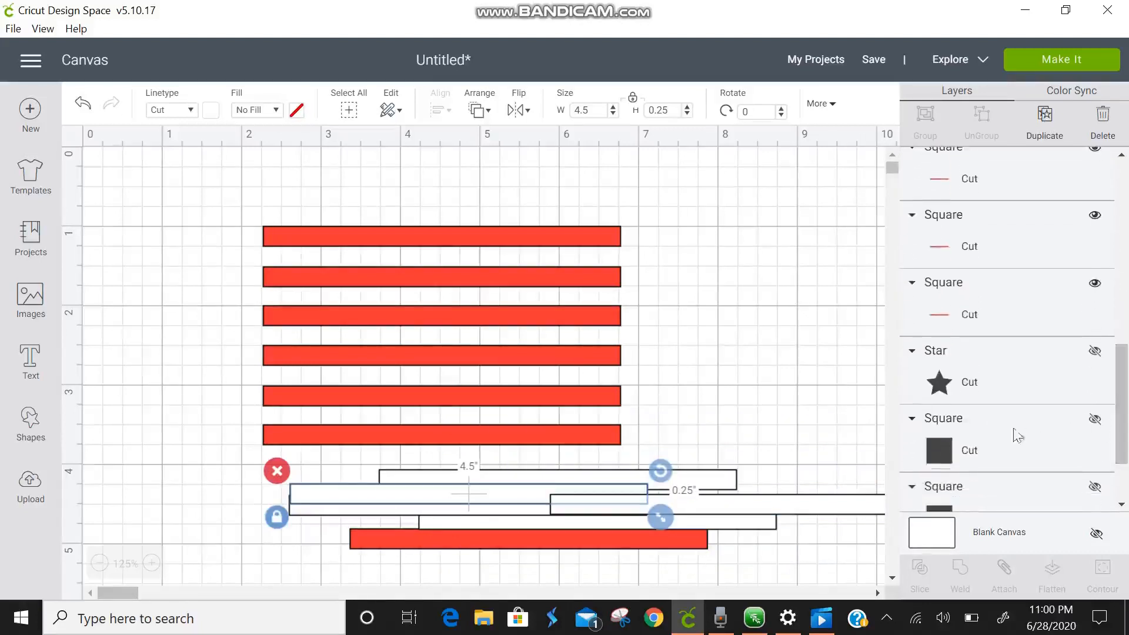
click(1095, 420)
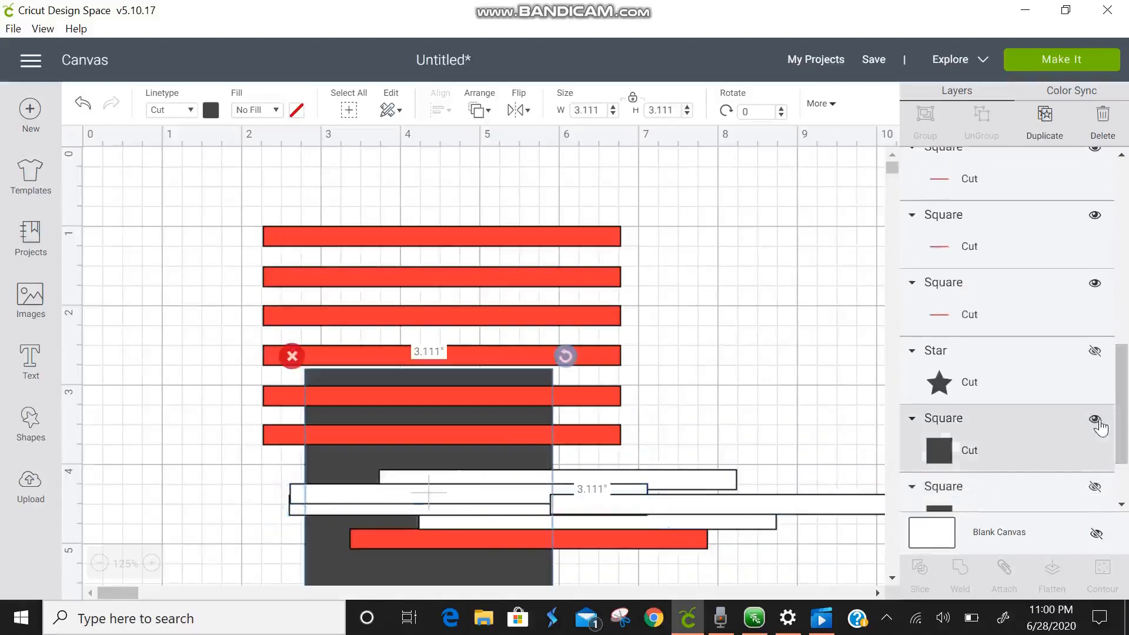
drag(528, 570, 388, 385)
drag(433, 448, 320, 336)
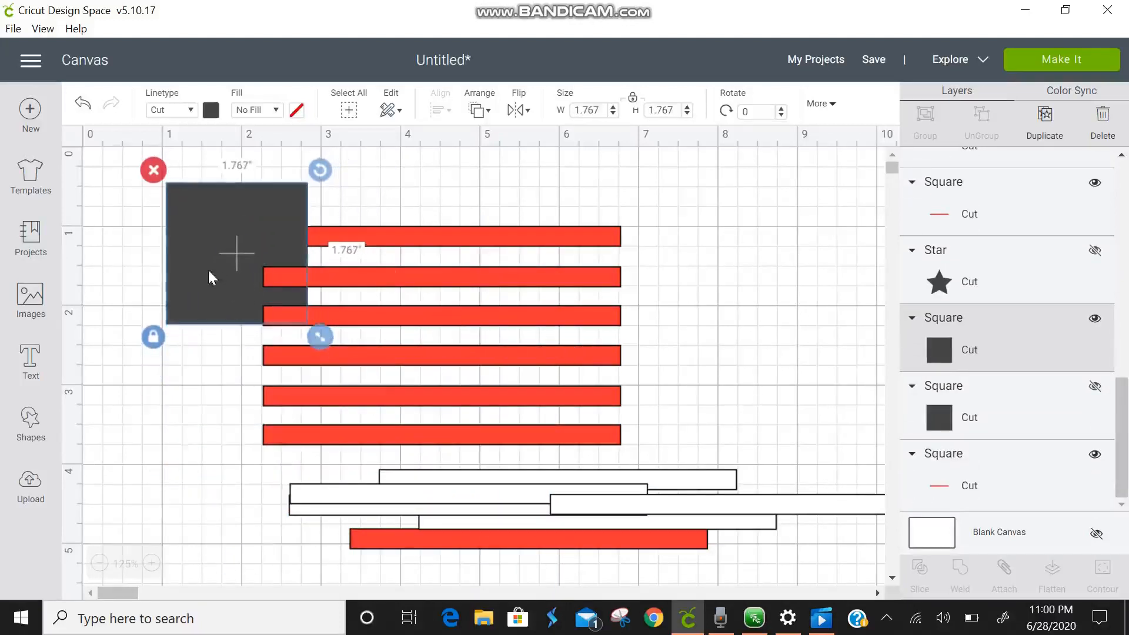
drag(209, 276, 311, 319)
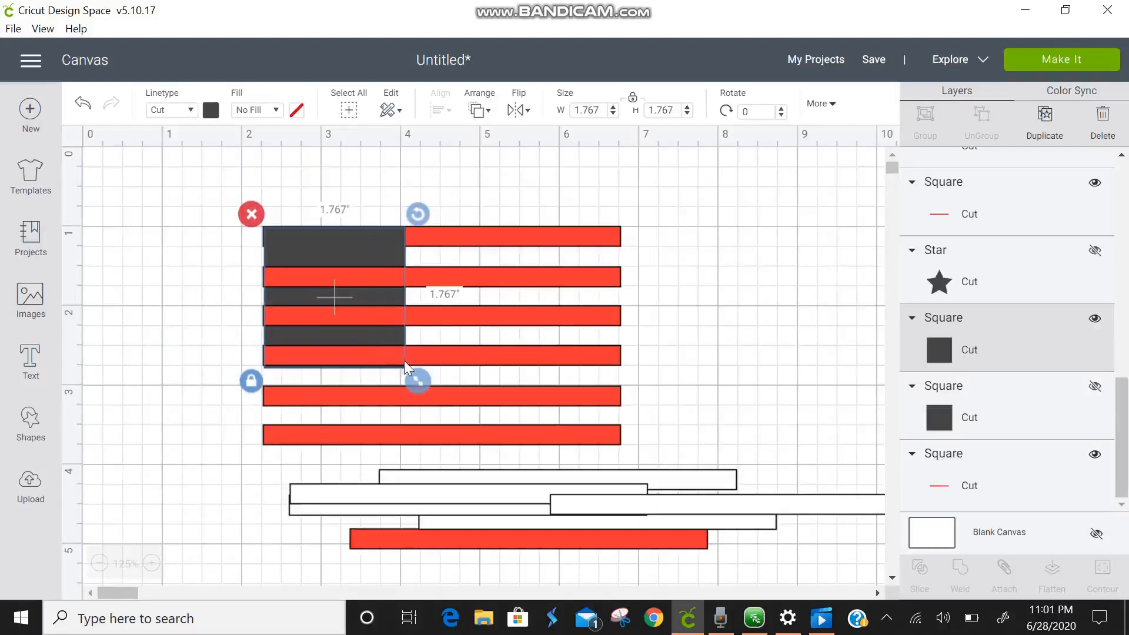
Shrink the corner square to about 1.51" and, with it hidden, weld the six red stripes into one shape.
drag(429, 383, 424, 359)
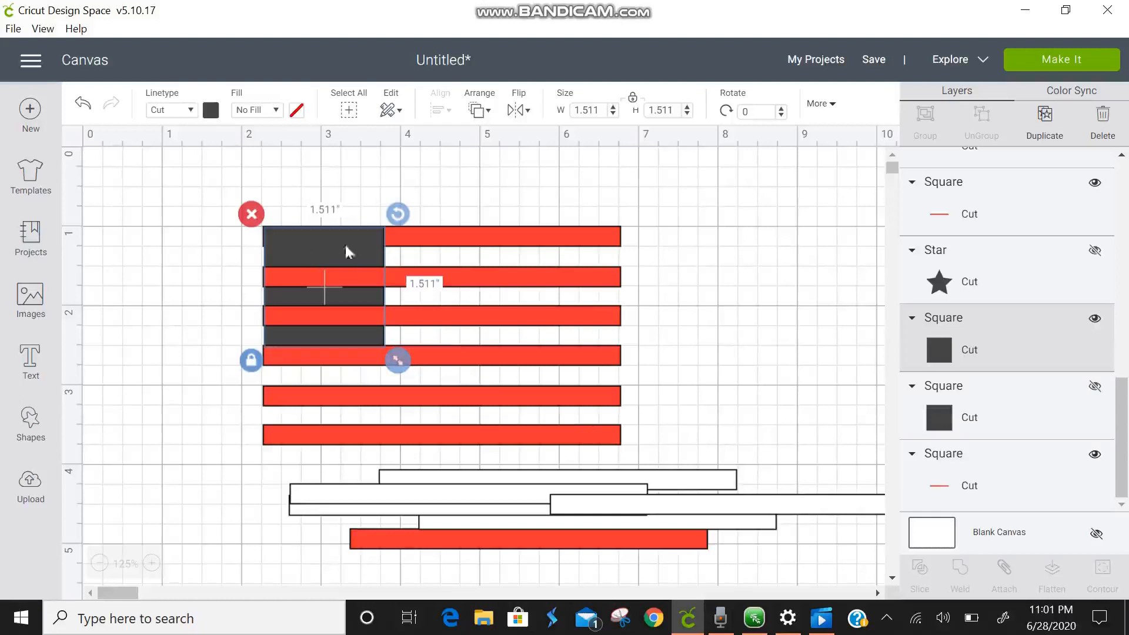
click(1095, 320)
drag(640, 468, 376, 235)
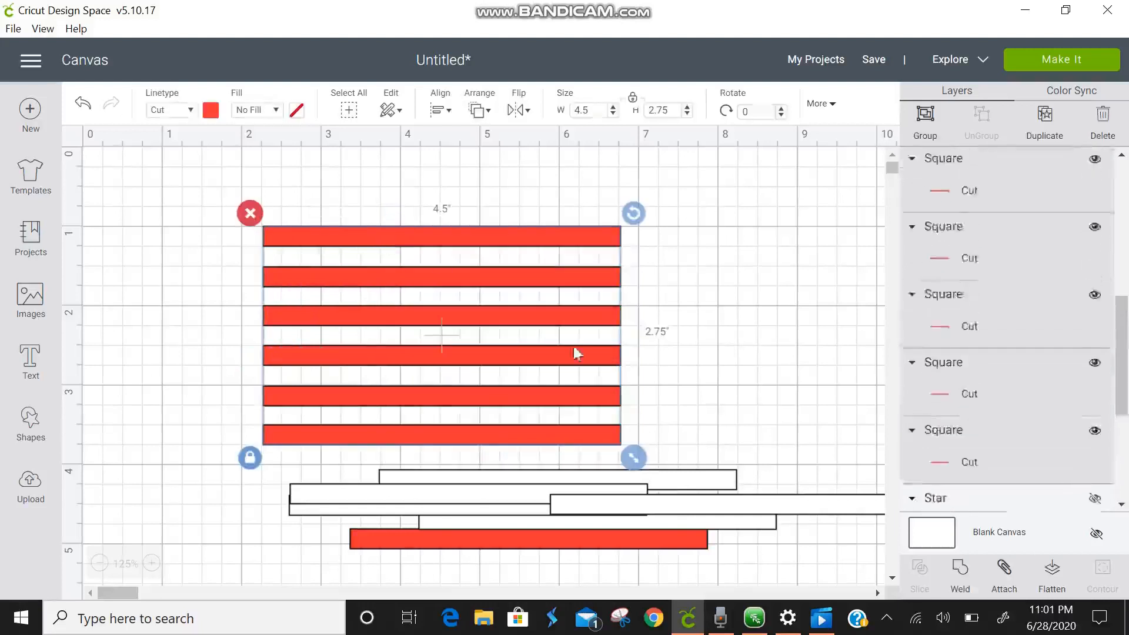
click(960, 568)
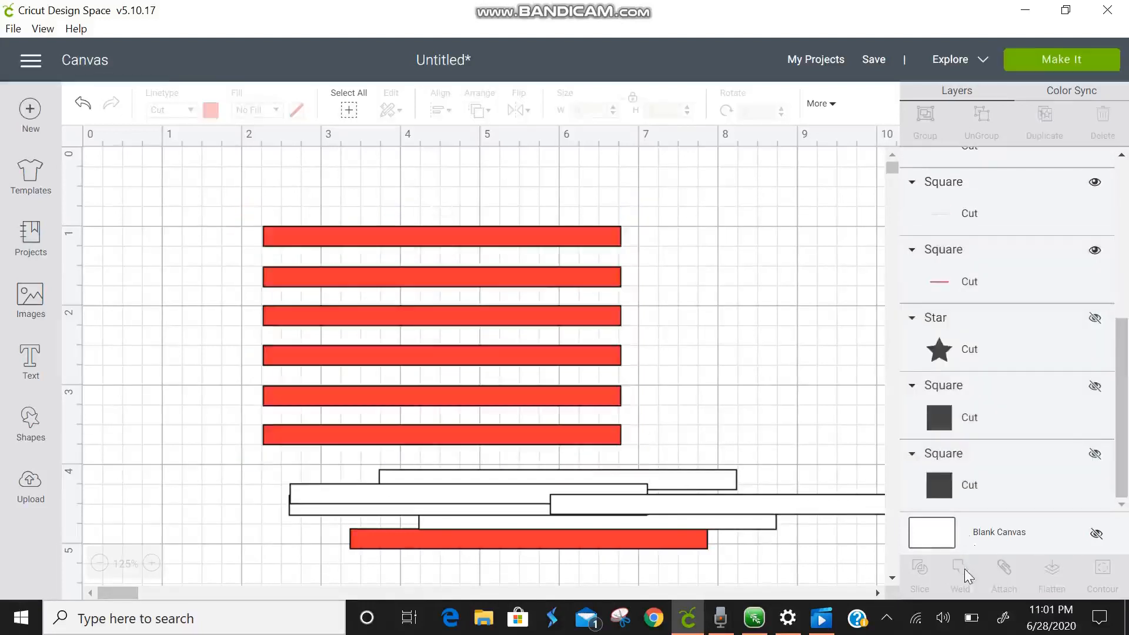
Show the corner square again and slice it out of the welded red stripes.
click(1095, 386)
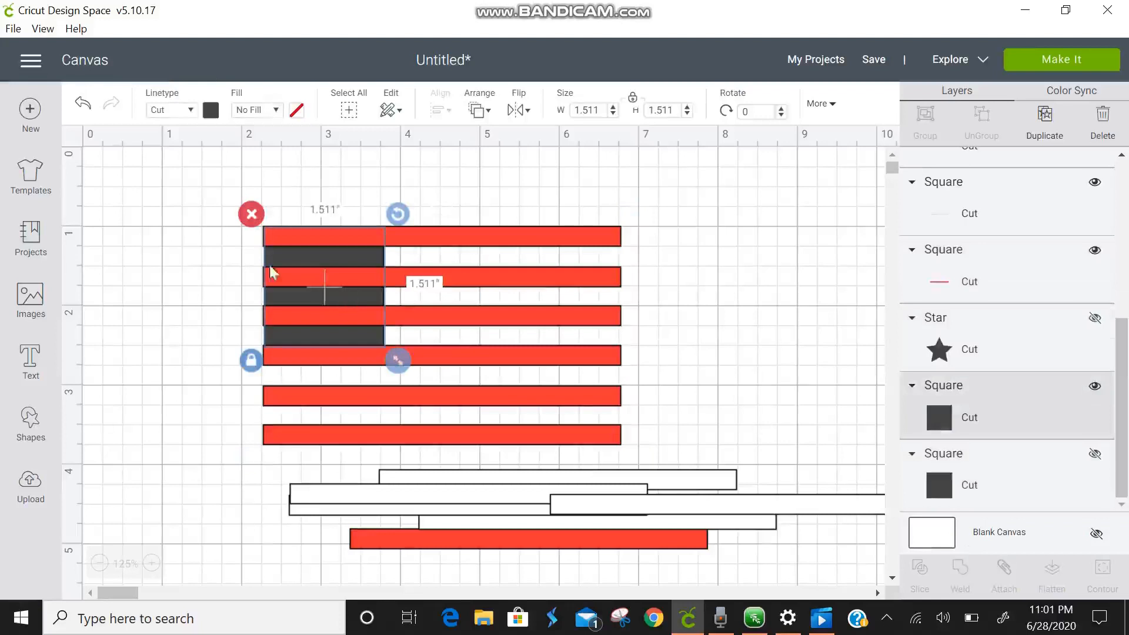
click(235, 240)
drag(233, 231, 675, 442)
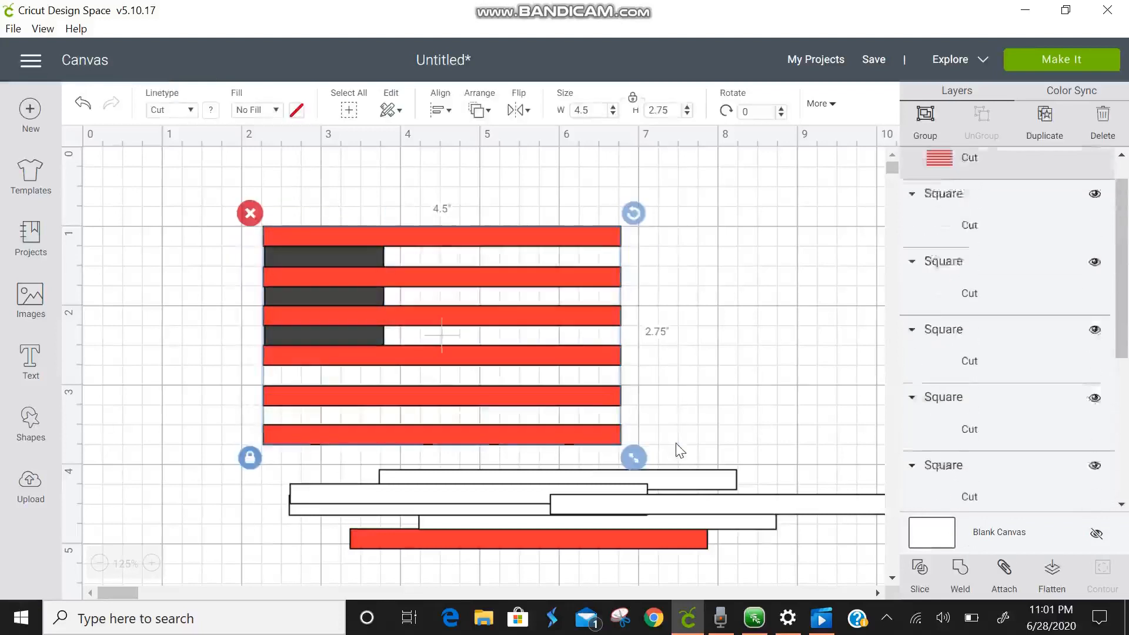
click(921, 574)
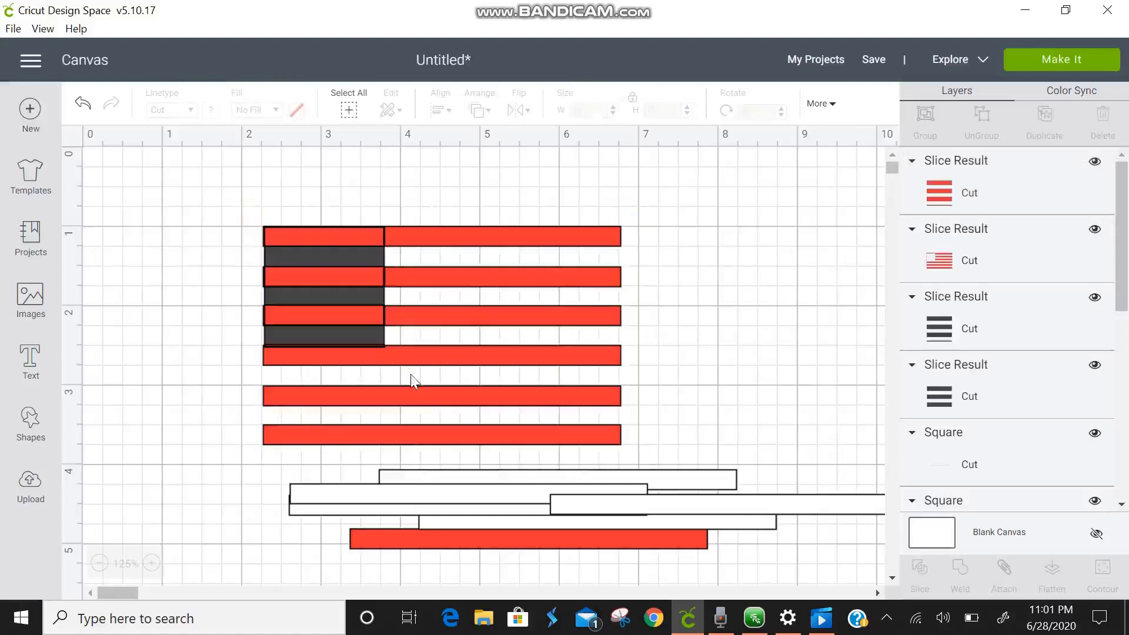
Separate the sliced red stripes from the corner pieces and delete the leftover red and black slice pieces.
drag(365, 343, 336, 311)
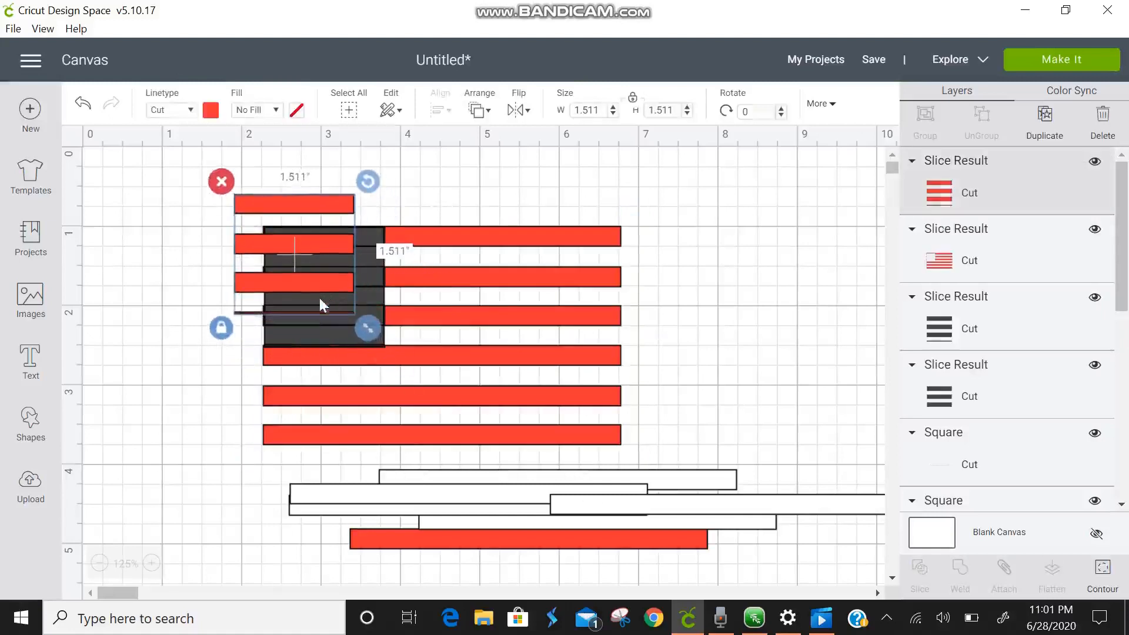
click(223, 182)
drag(319, 312, 257, 277)
drag(451, 277, 739, 375)
drag(390, 371, 217, 155)
click(262, 214)
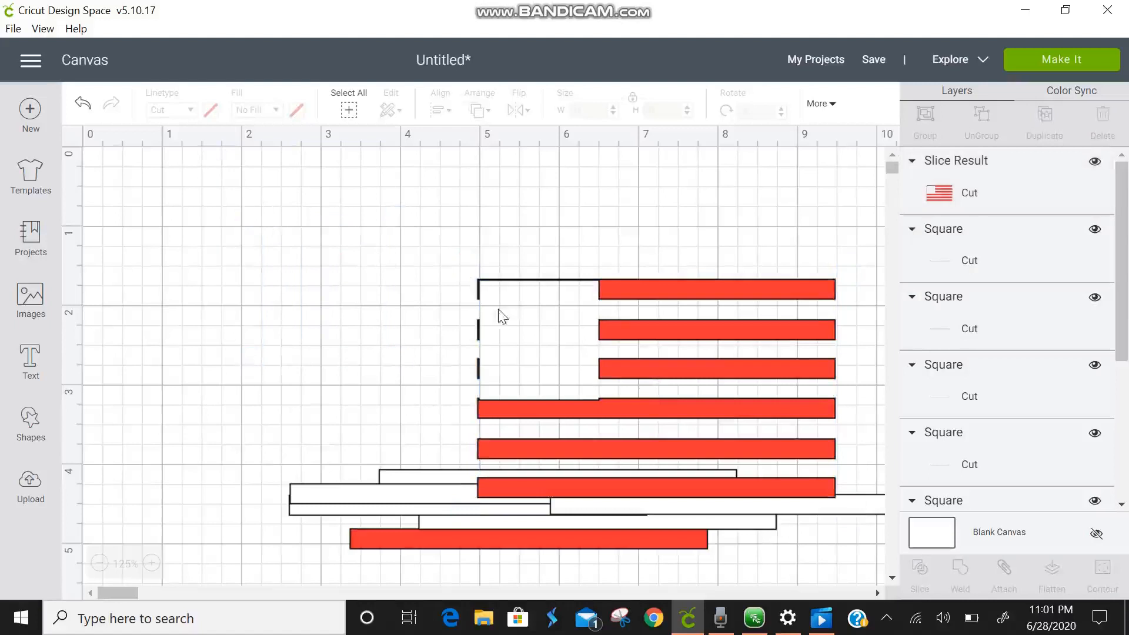
Move the sliced red stripes back up and over so they sit clear above the loose white bars.
drag(620, 328, 494, 299)
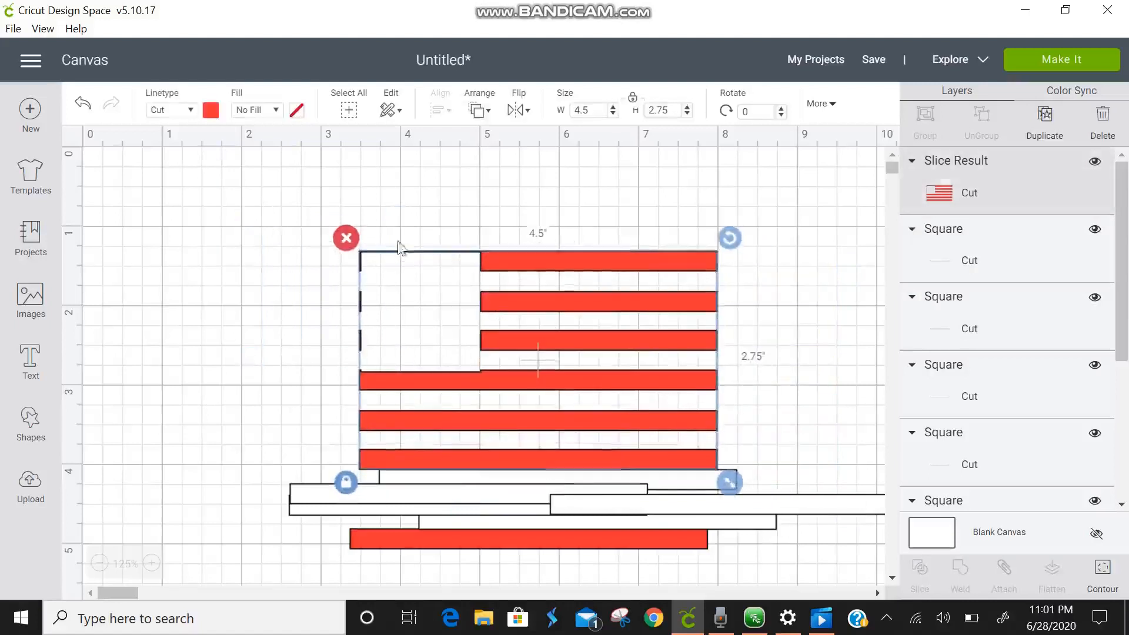
drag(411, 251, 373, 230)
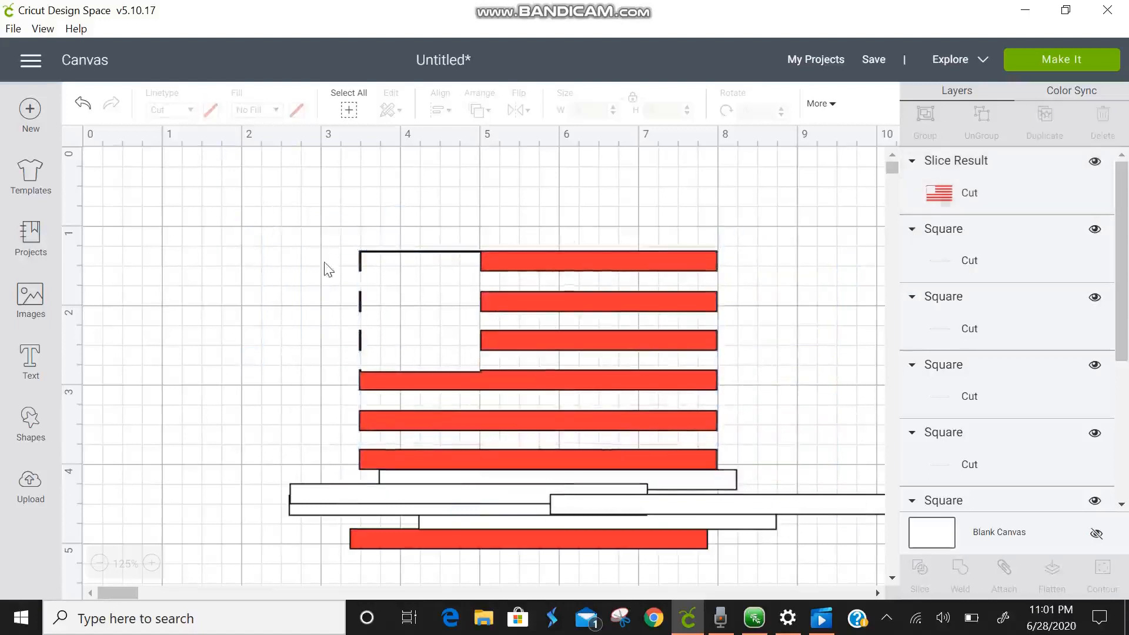
drag(645, 340, 602, 329)
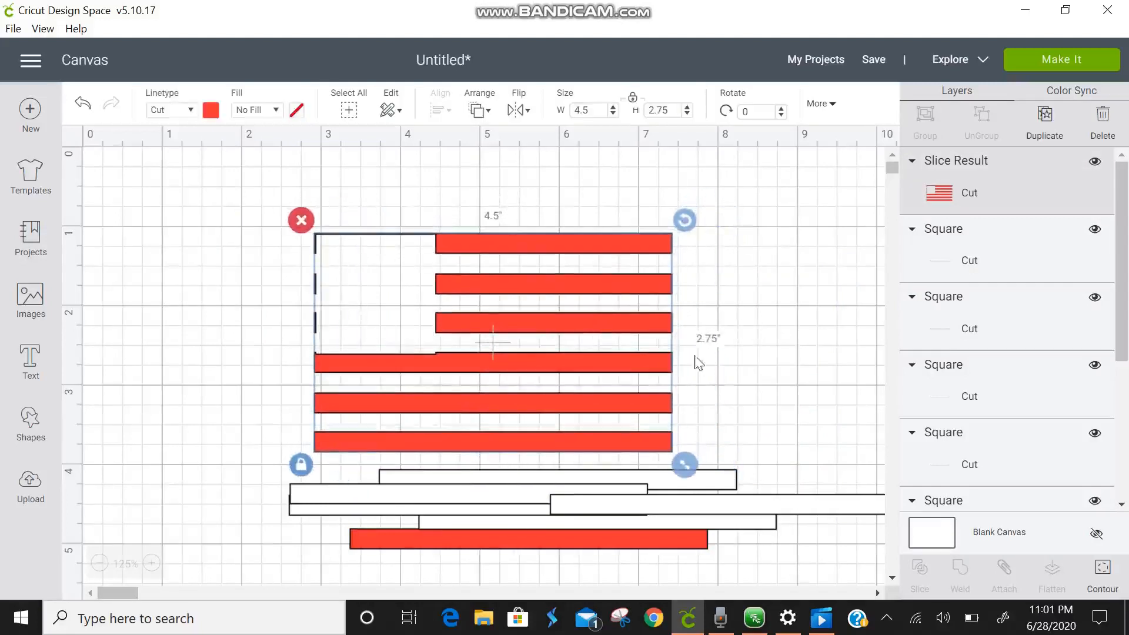
Fit two white bars into the two uppermost gaps between the red stripes and send the red stripes to the back.
drag(716, 507, 520, 301)
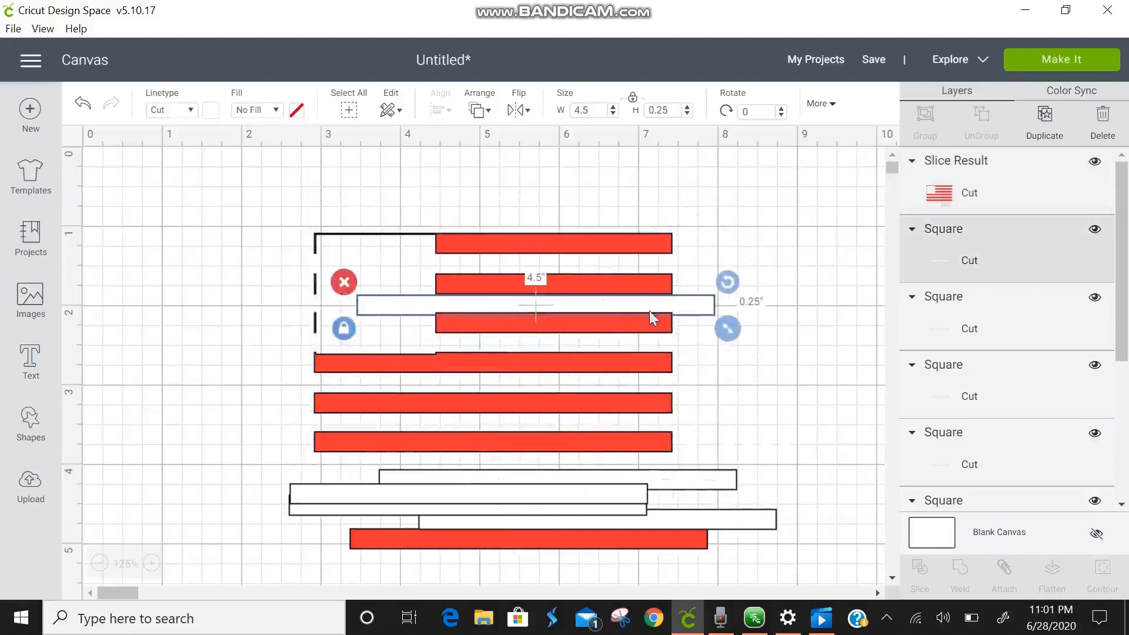
drag(691, 310, 647, 263)
click(708, 479)
drag(646, 351, 645, 301)
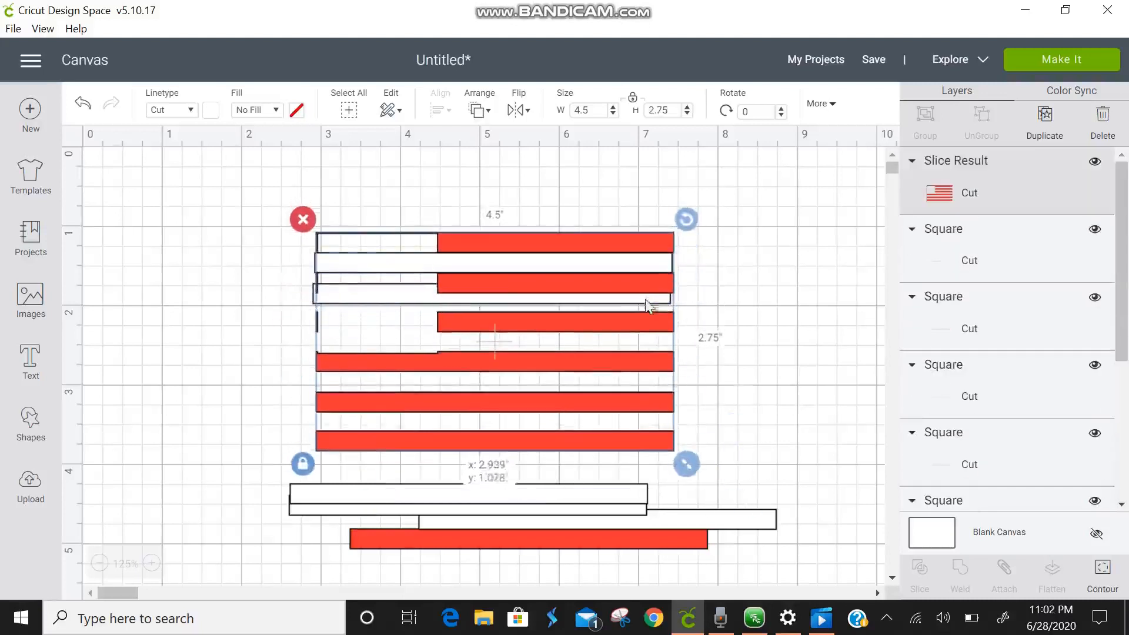
click(479, 114)
click(495, 141)
drag(538, 292, 543, 298)
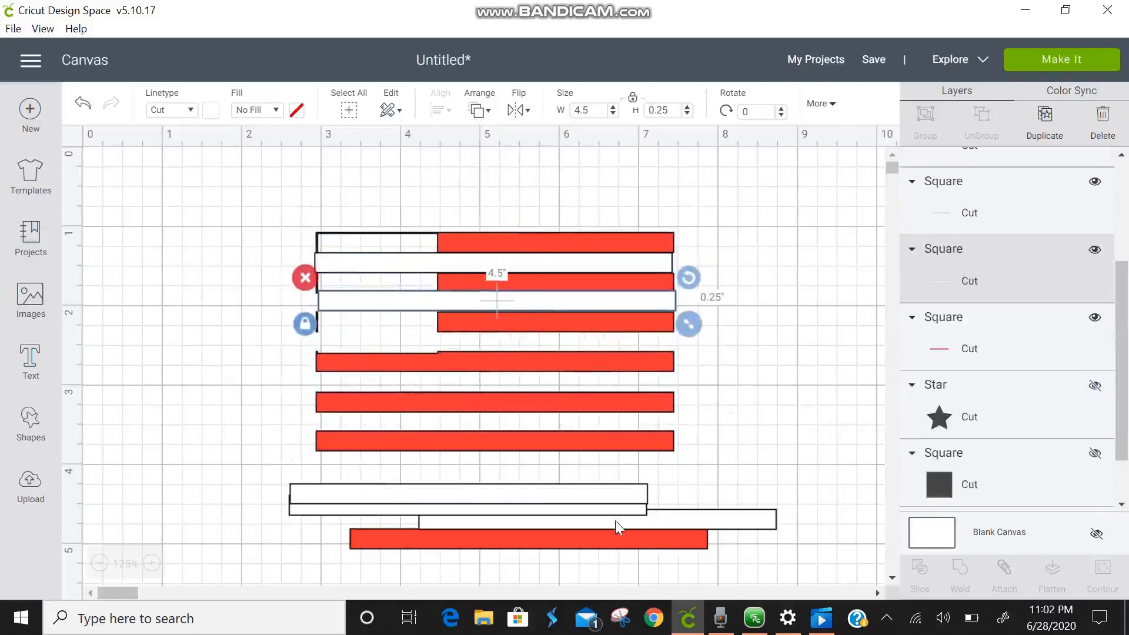
Fit the three remaining white bars into the lower three gaps between the red stripes.
drag(598, 497, 609, 366)
drag(624, 347, 628, 344)
drag(604, 499, 629, 382)
drag(654, 520, 553, 418)
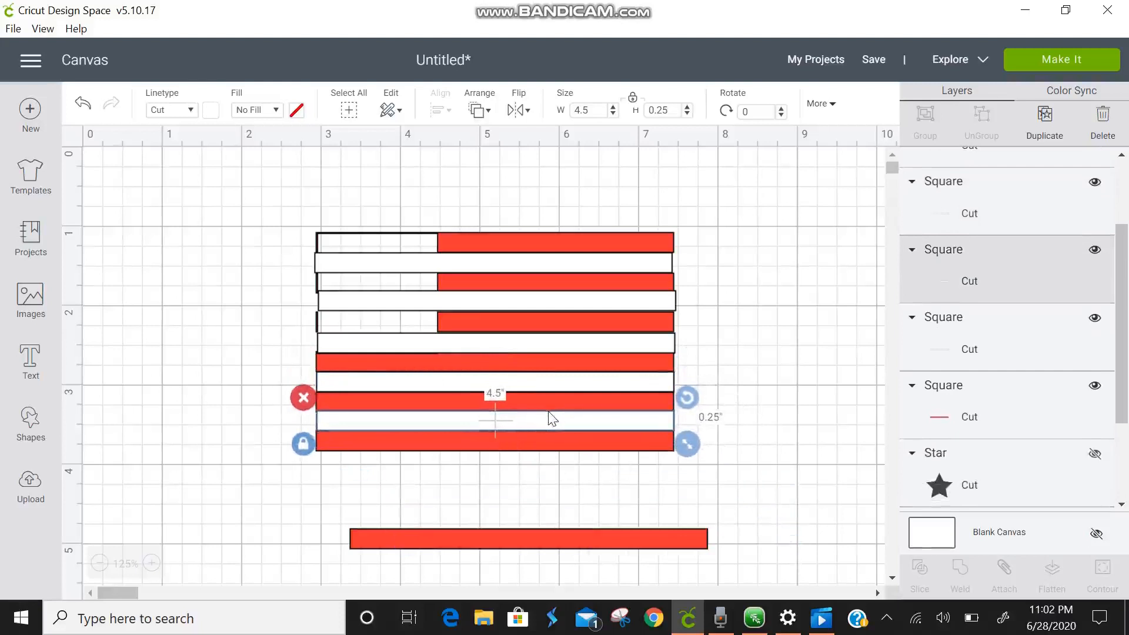
With the red stripes hidden, align the five white bars with Center Horizontally and weld them together.
click(565, 451)
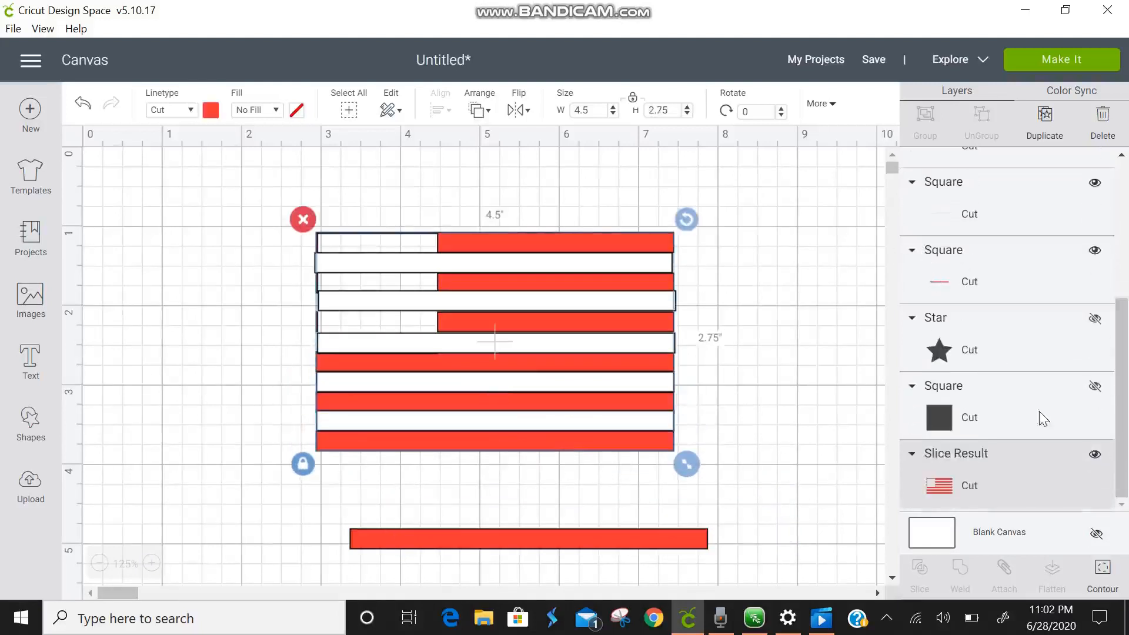
click(1095, 454)
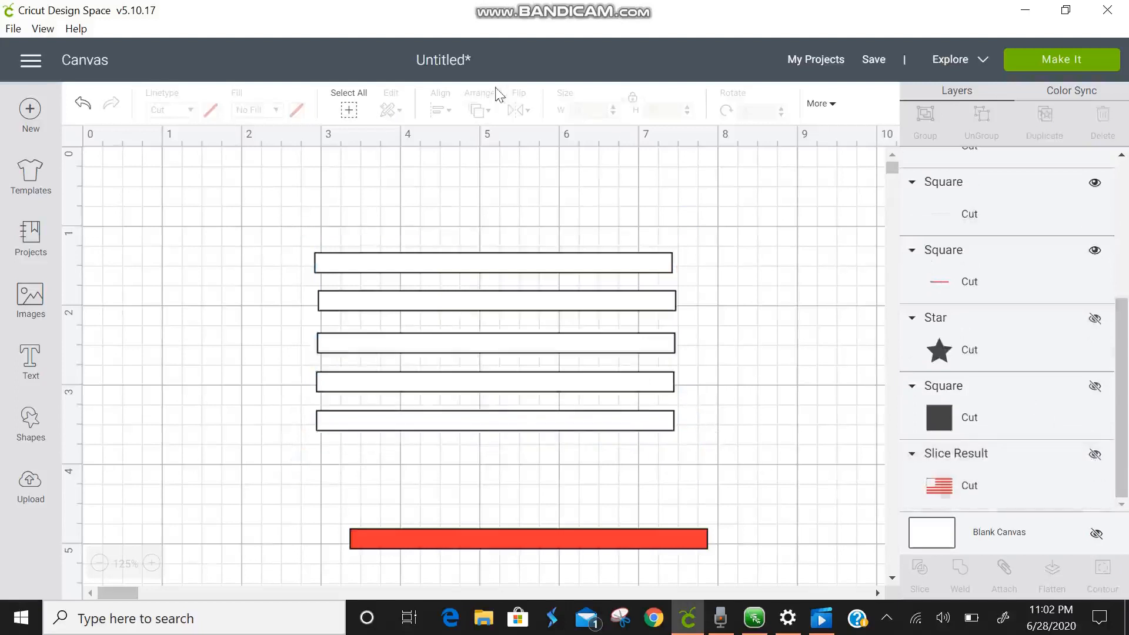
drag(706, 461, 339, 206)
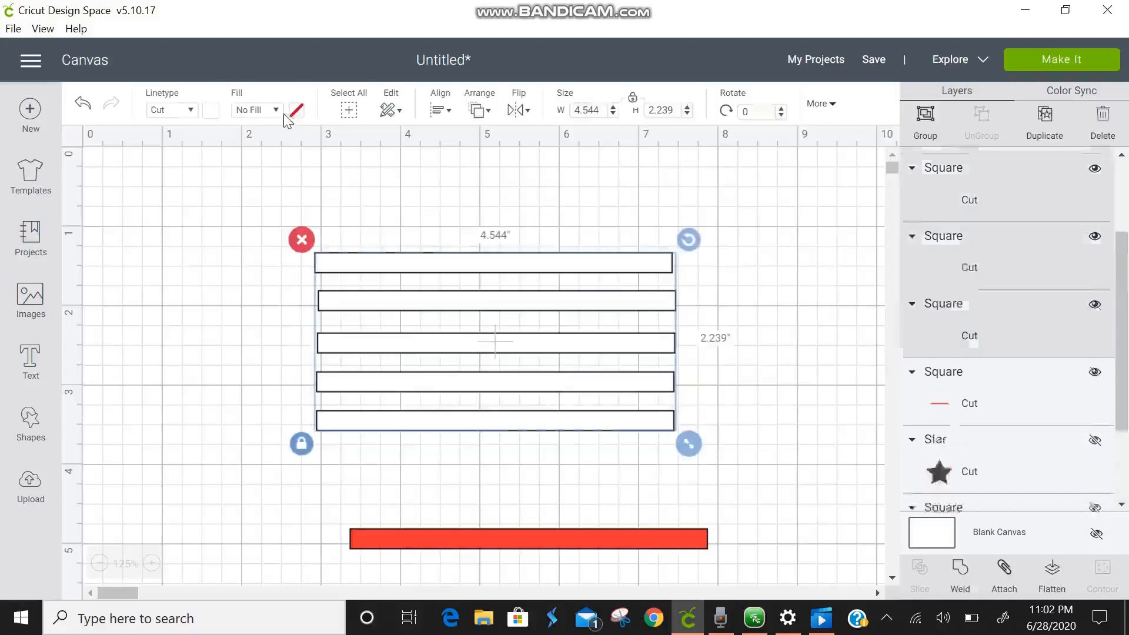
click(441, 112)
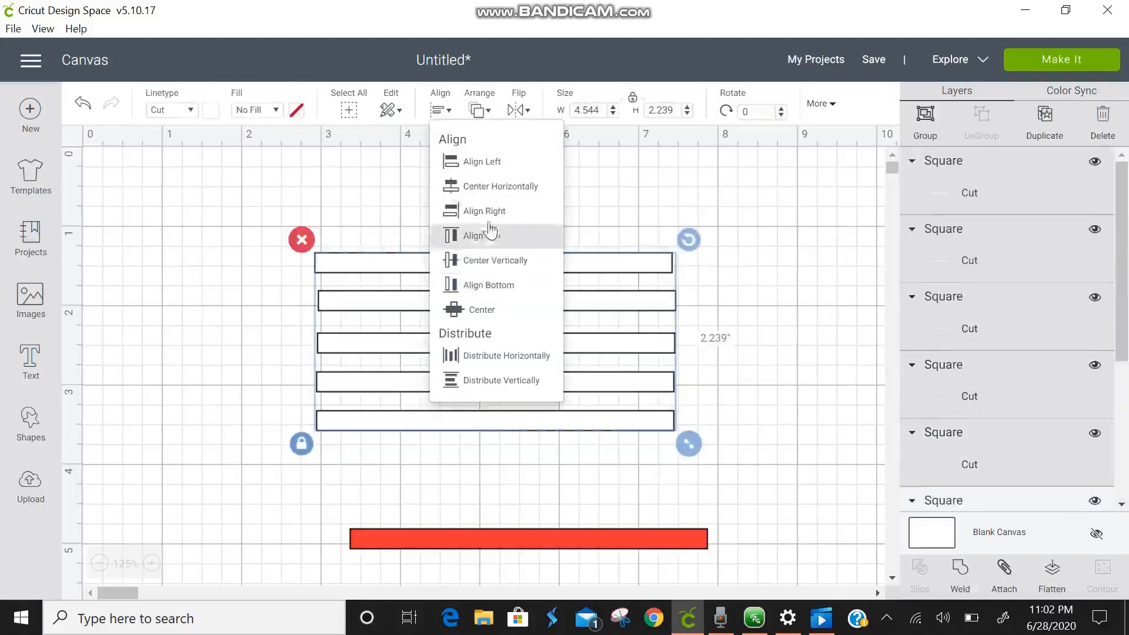
click(485, 197)
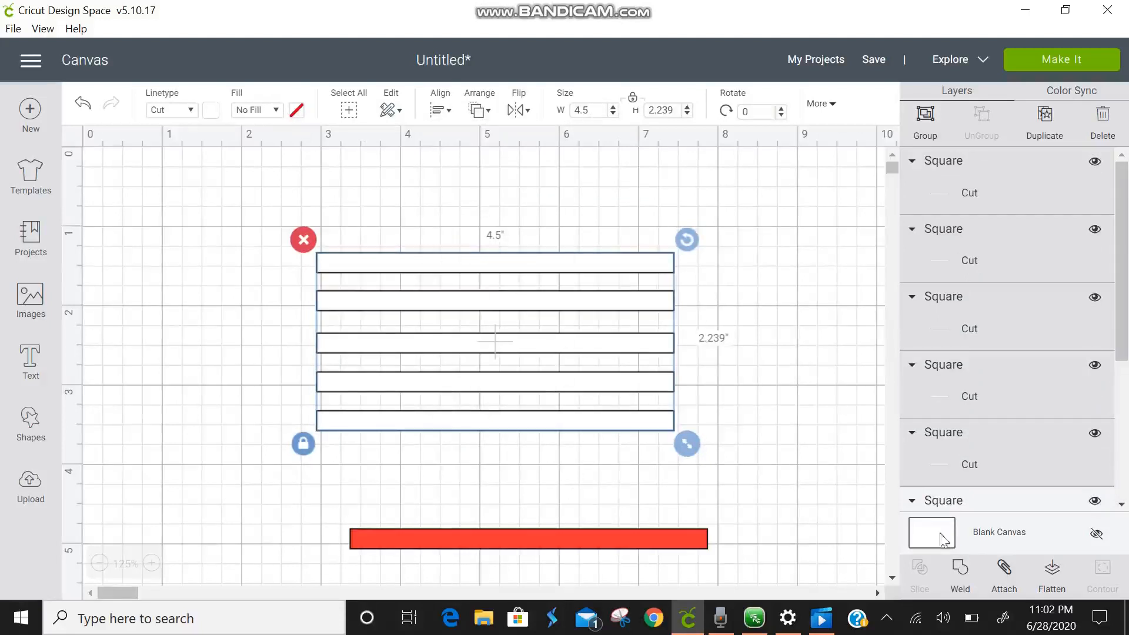
click(955, 576)
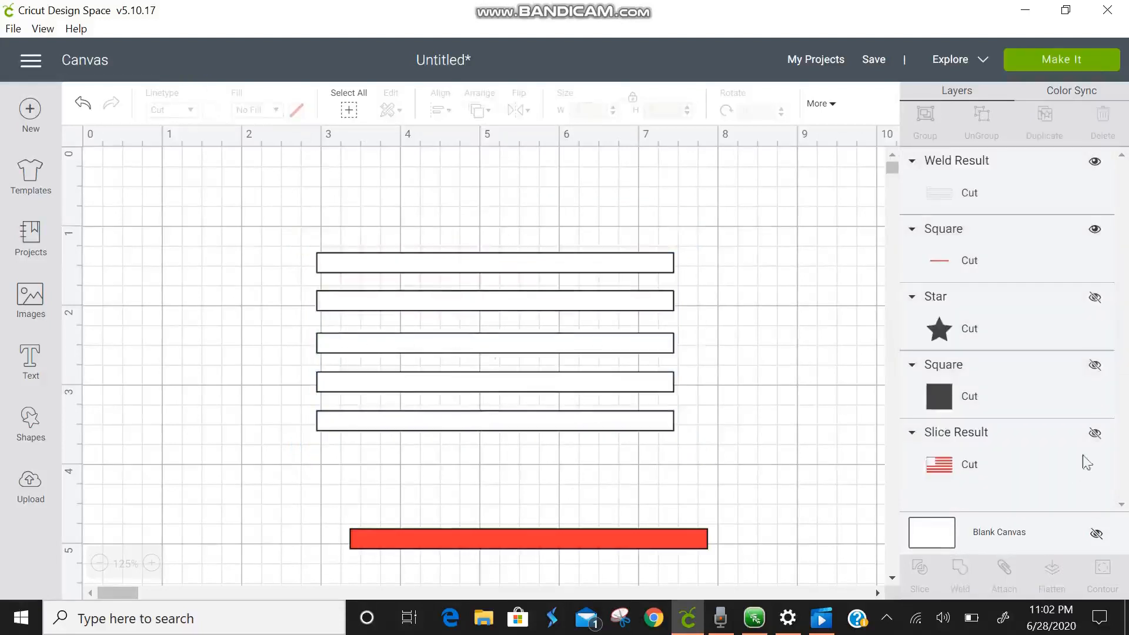
Show the red stripes and the black square, and duplicate the square, keeping the copy hidden.
click(1095, 435)
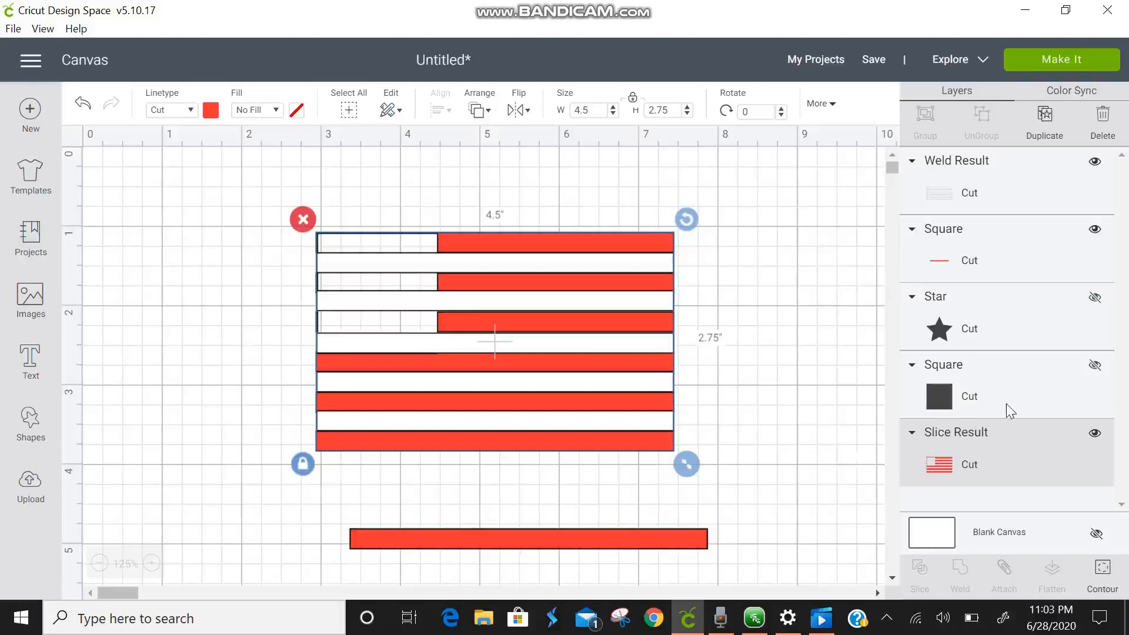
click(1095, 365)
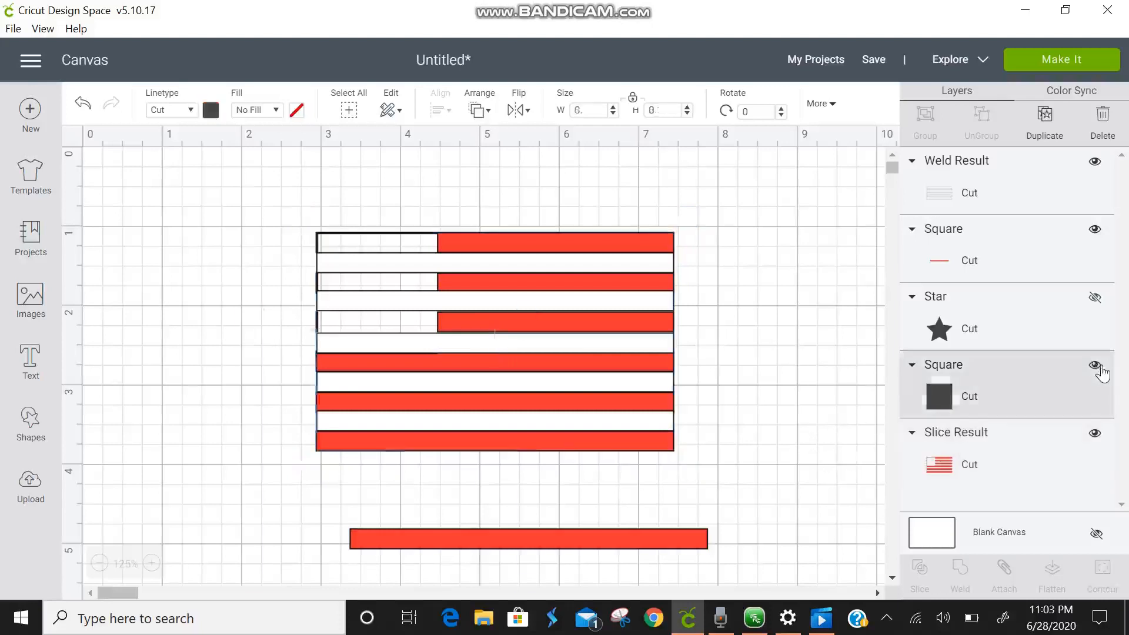
click(1046, 120)
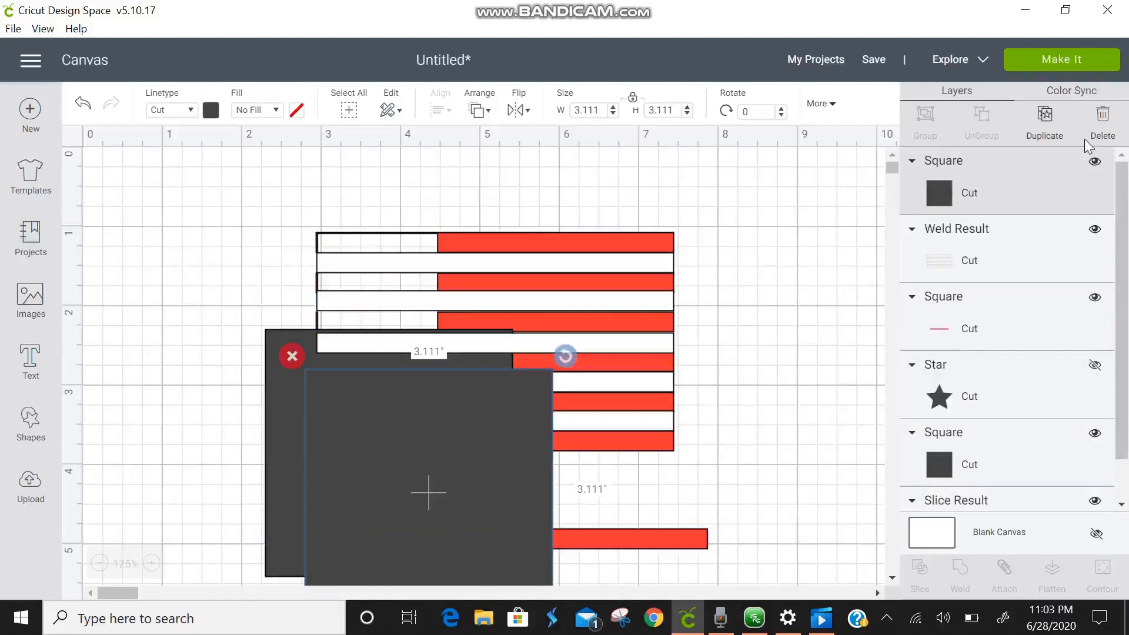
click(1095, 162)
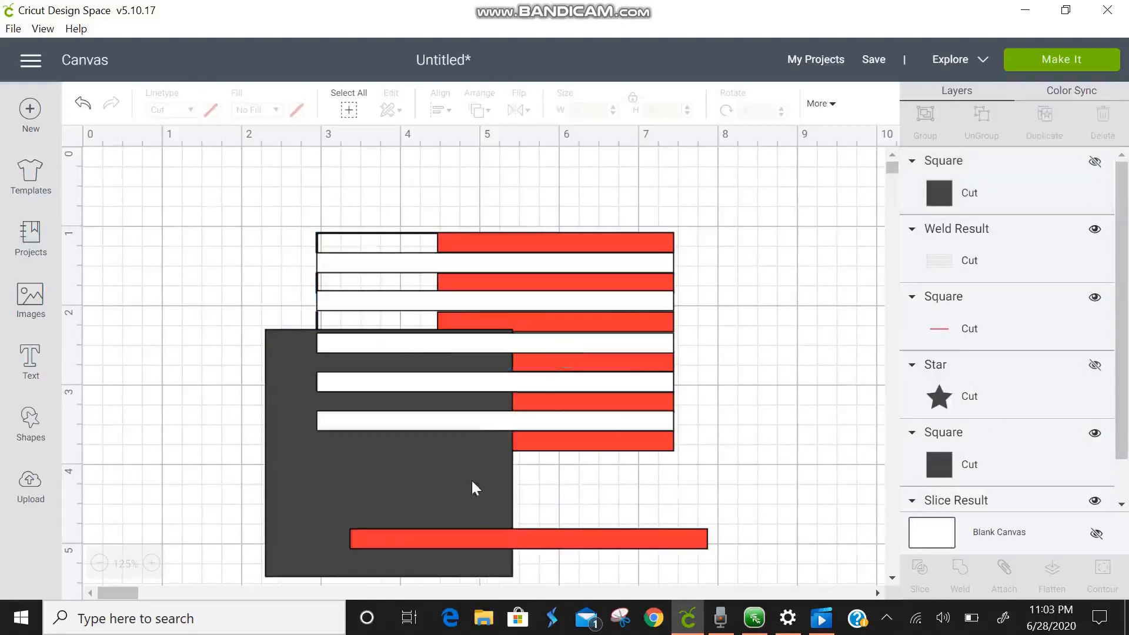
Shrink the visible square to about 1.92" and place it in front of the stripes, covering their empty upper-left corner.
drag(456, 429, 398, 265)
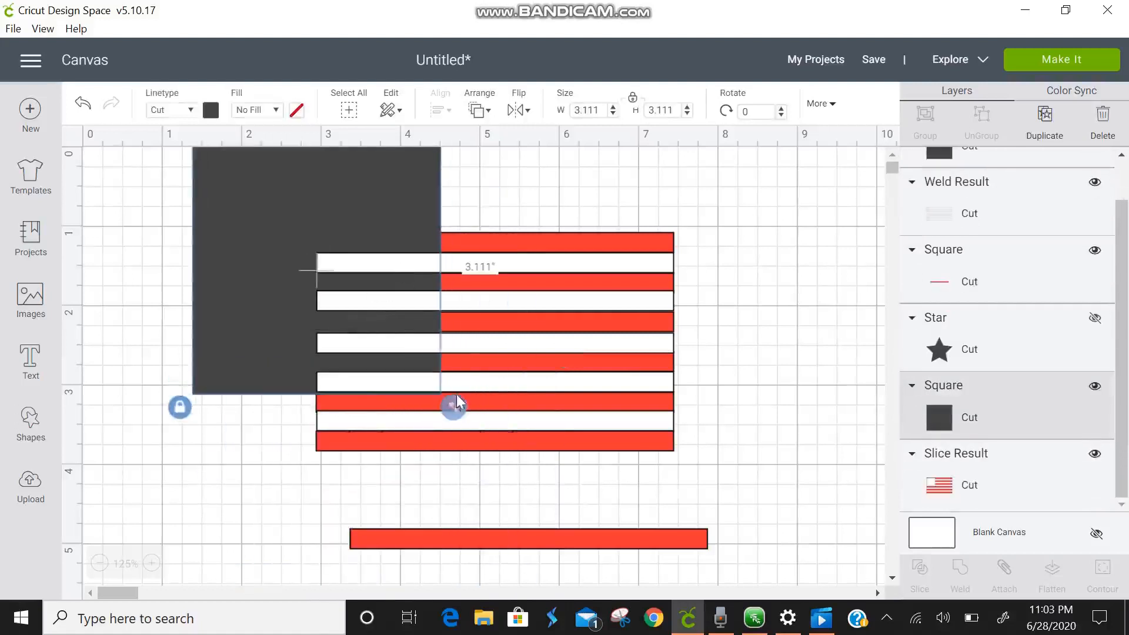
drag(453, 411, 415, 322)
drag(272, 227, 362, 267)
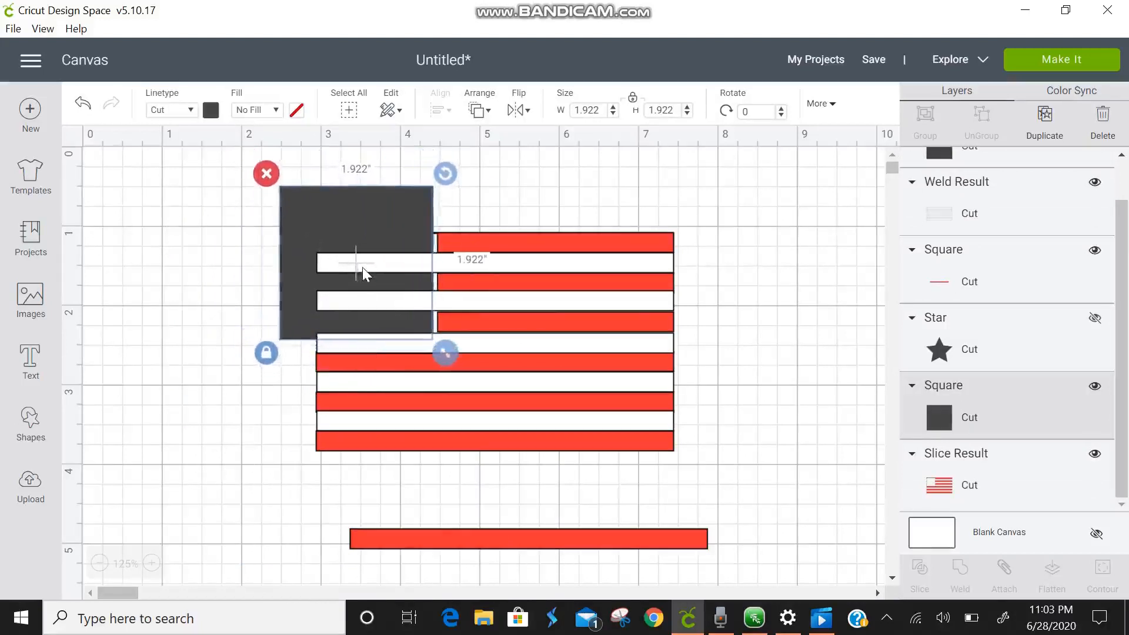
click(481, 111)
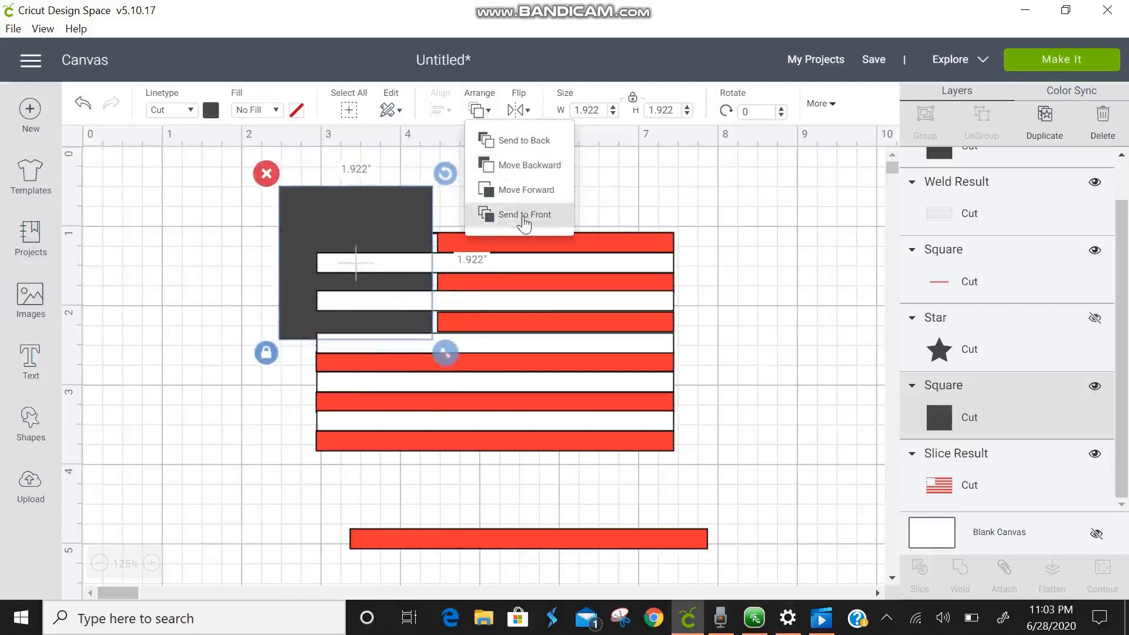
click(523, 217)
drag(380, 227, 385, 242)
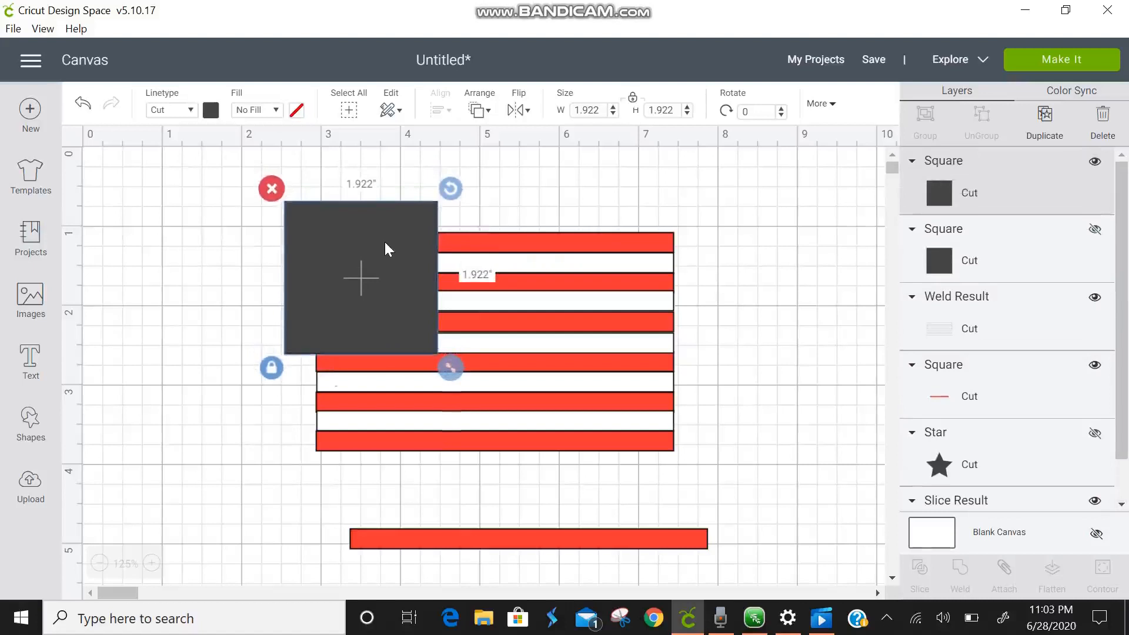
With the red stripes hidden, slice the black square out of the welded white stripes.
click(835, 299)
scroll(1125, 300, down, 1)
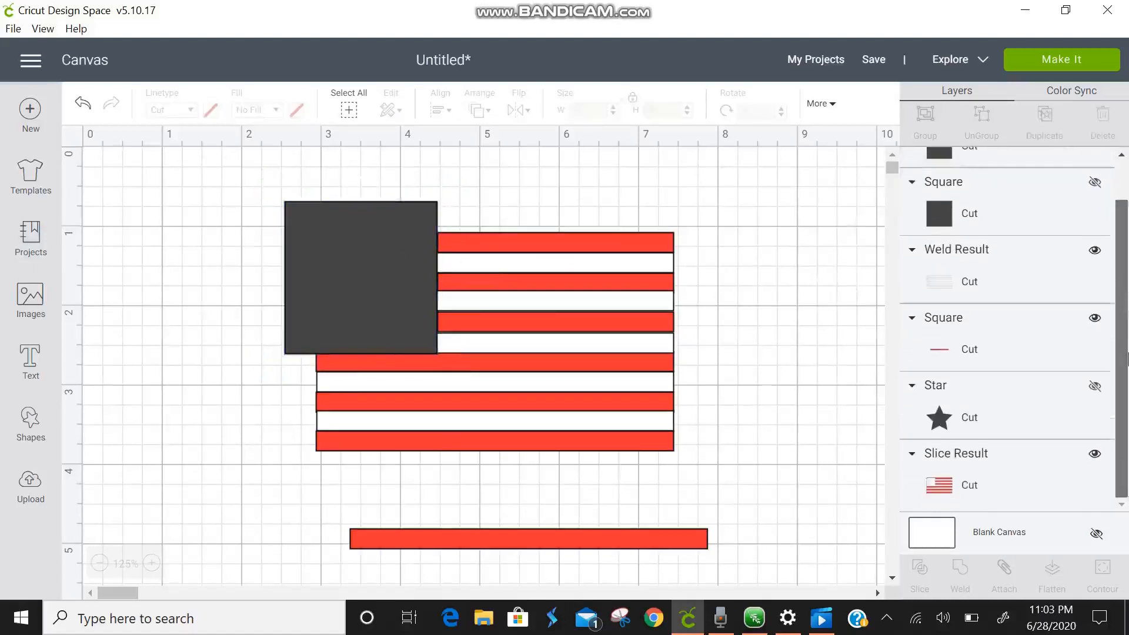
click(1095, 455)
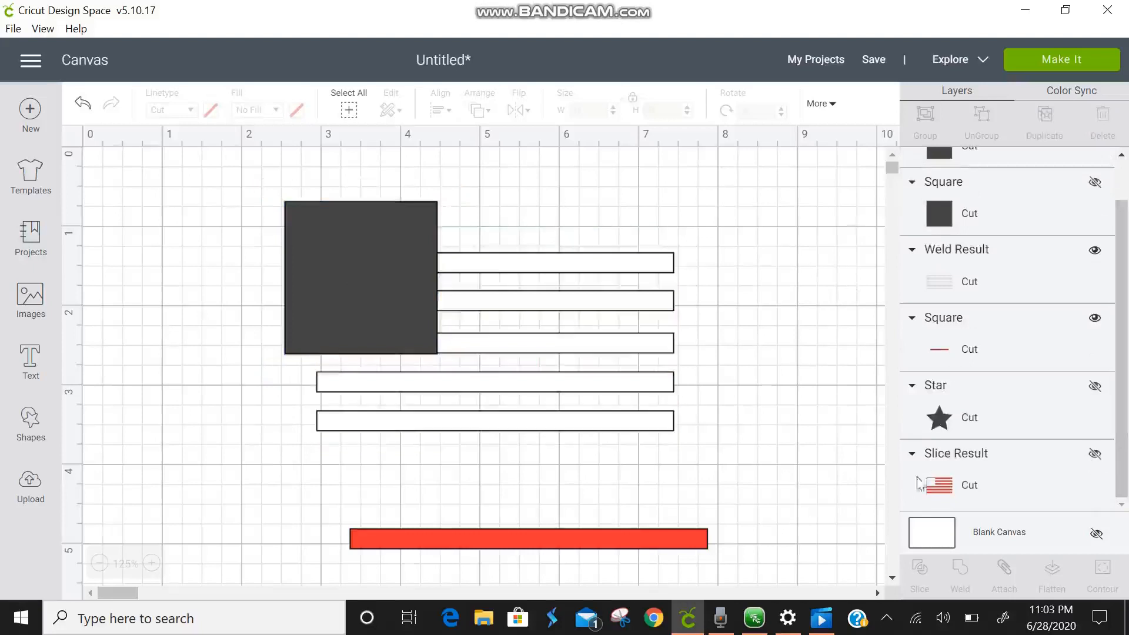
drag(697, 493, 247, 174)
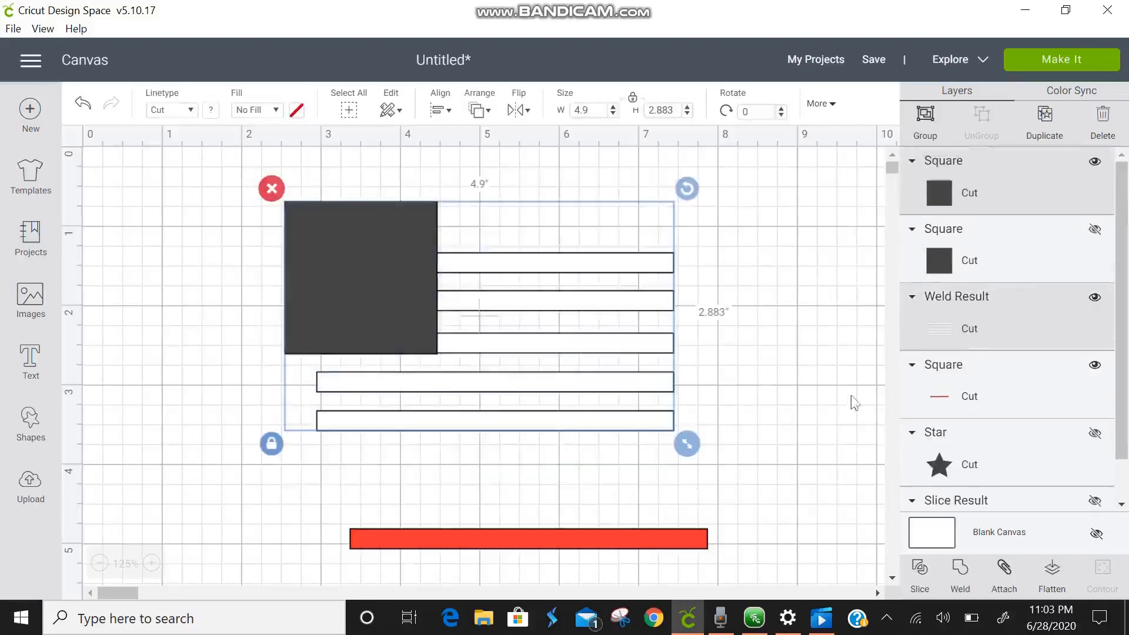
click(933, 574)
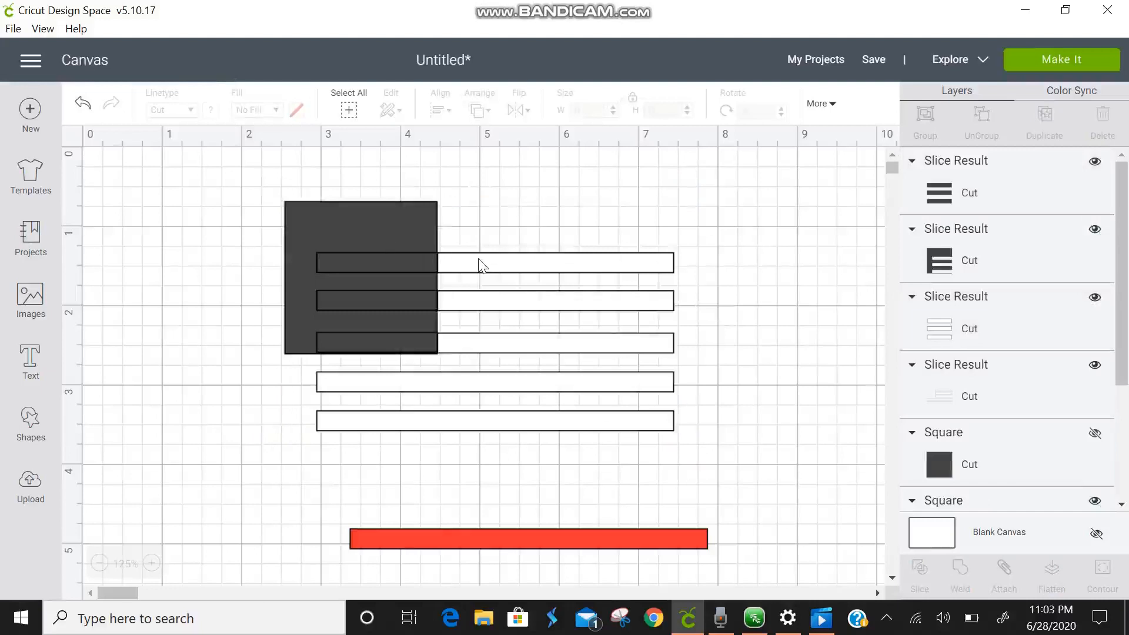
Move the sliced white stripes clear of the black square and delete the square together with its leftover slice pieces.
drag(479, 266, 600, 344)
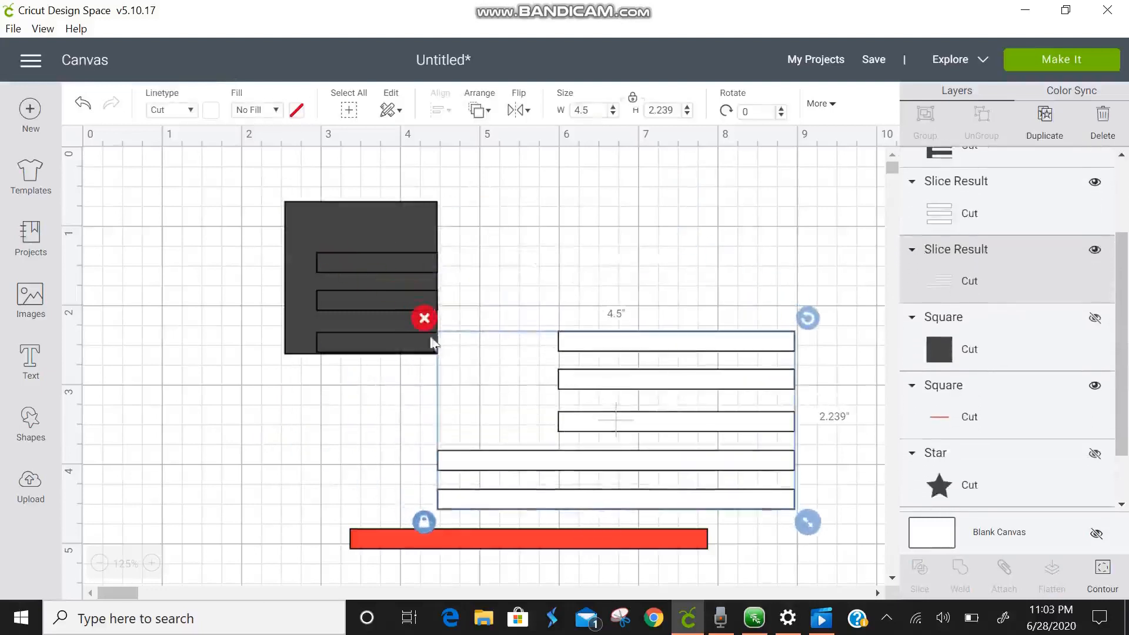
click(410, 395)
click(347, 224)
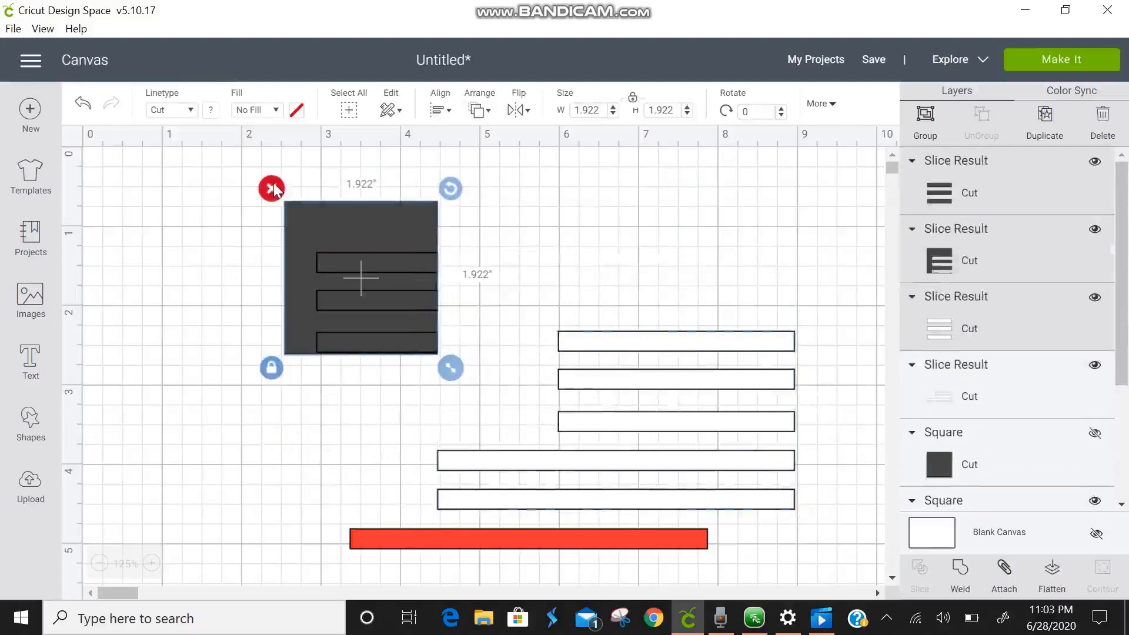
key(Delete)
Shift the white stripes up and left, and delete the spare red bar below them.
drag(634, 464, 588, 432)
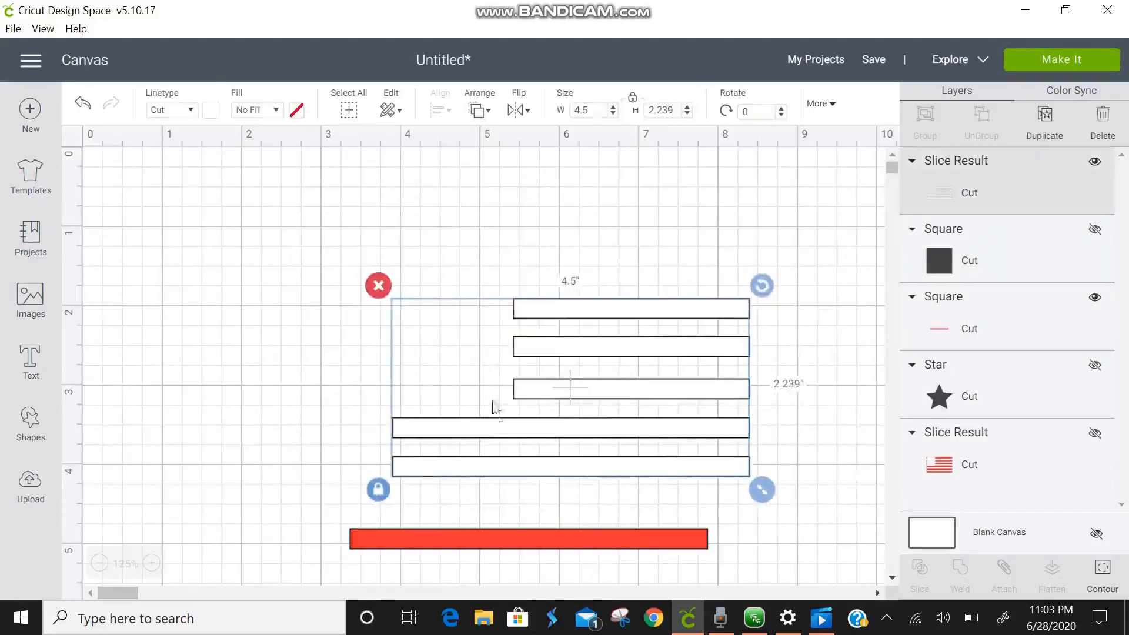
click(526, 534)
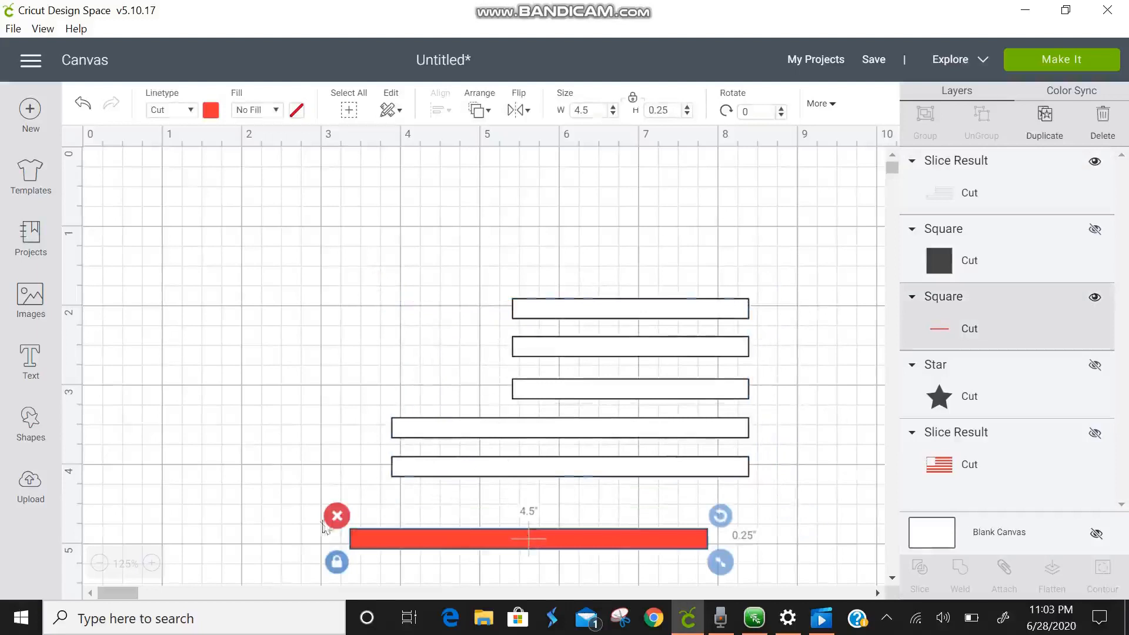
click(337, 516)
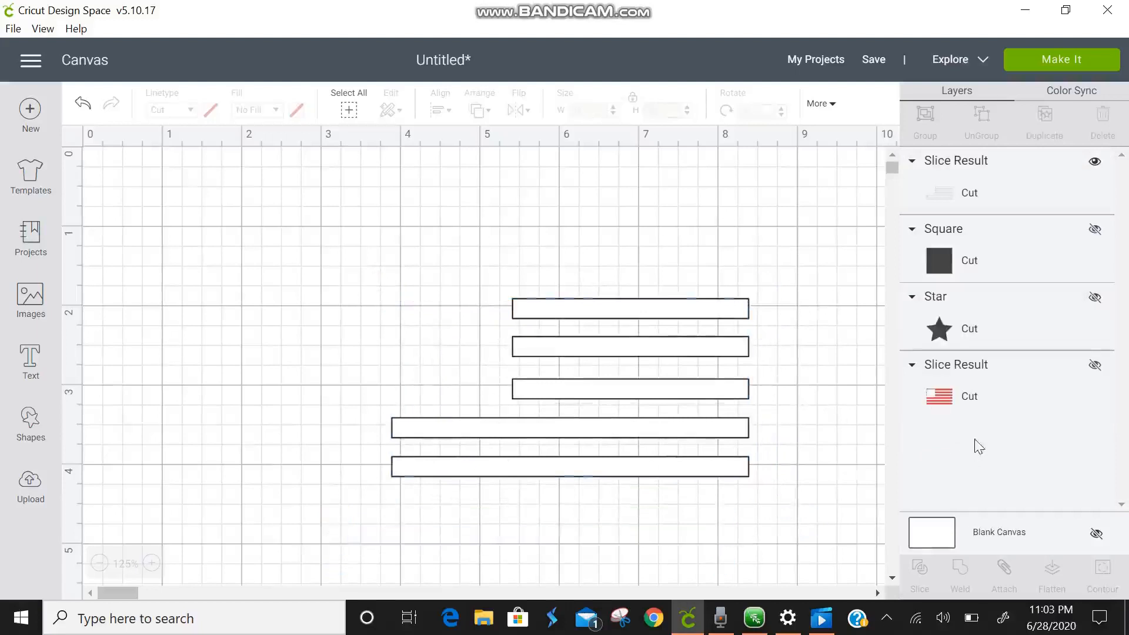
Show the red stripes and fit the white stripes exactly into the gaps between them.
click(1094, 369)
drag(739, 385, 666, 341)
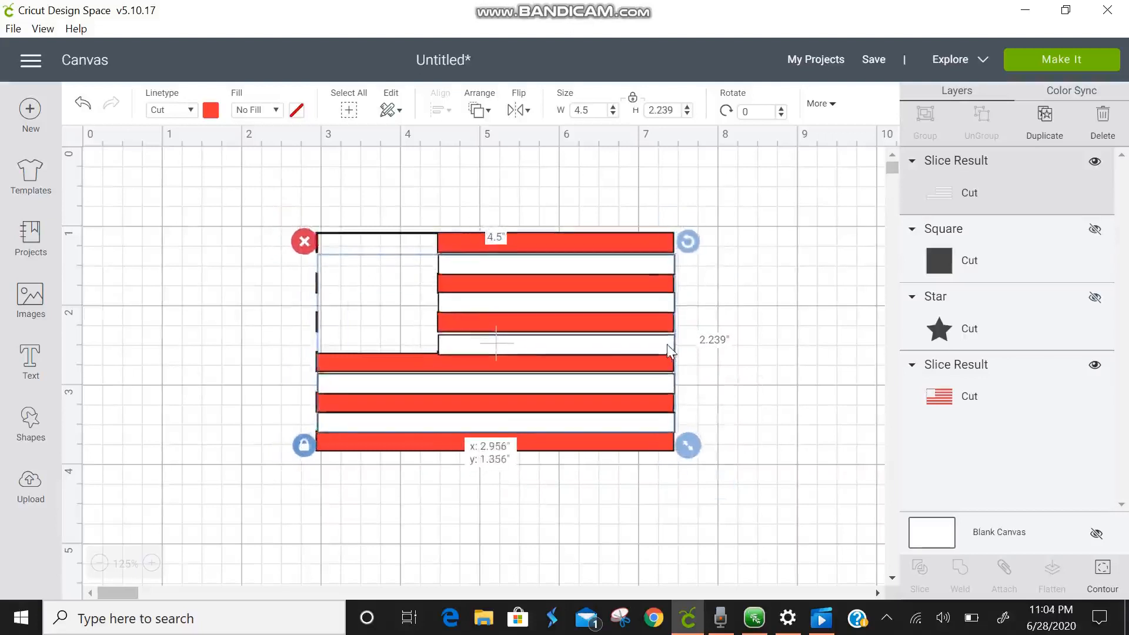
drag(641, 262, 636, 255)
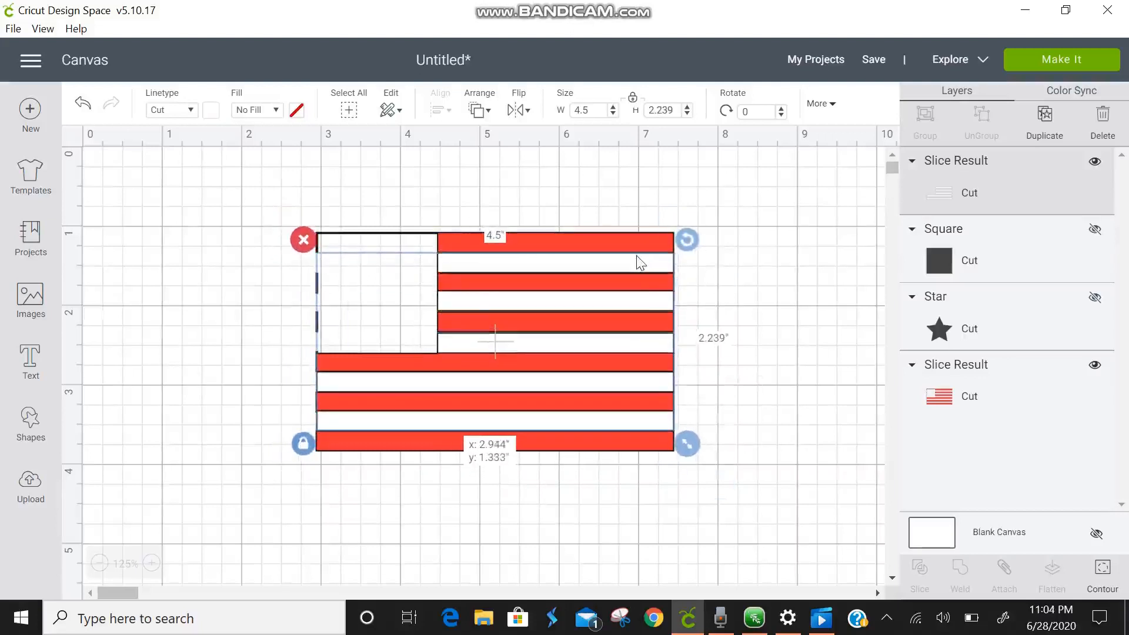
Group the red and white stripes together and hide the group.
drag(693, 514, 395, 215)
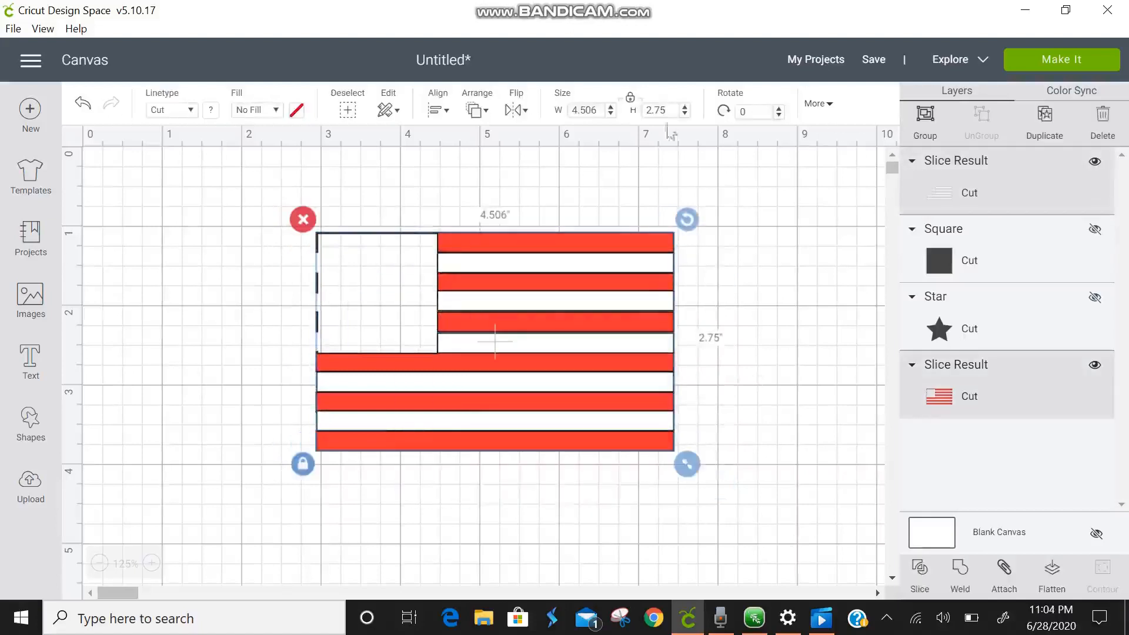
click(919, 133)
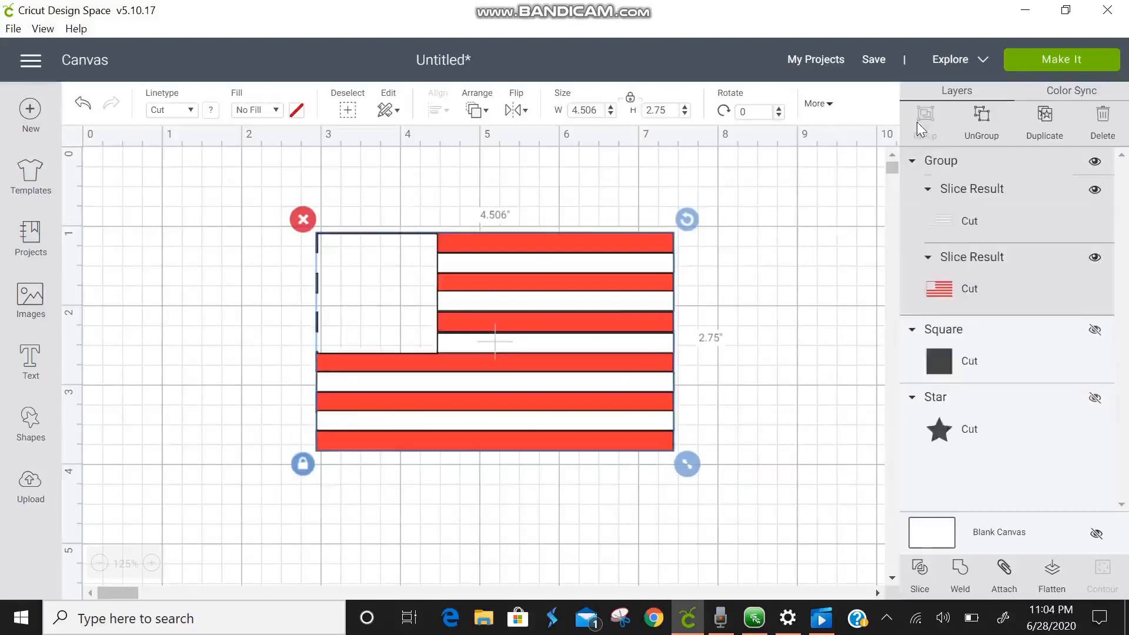
click(1095, 163)
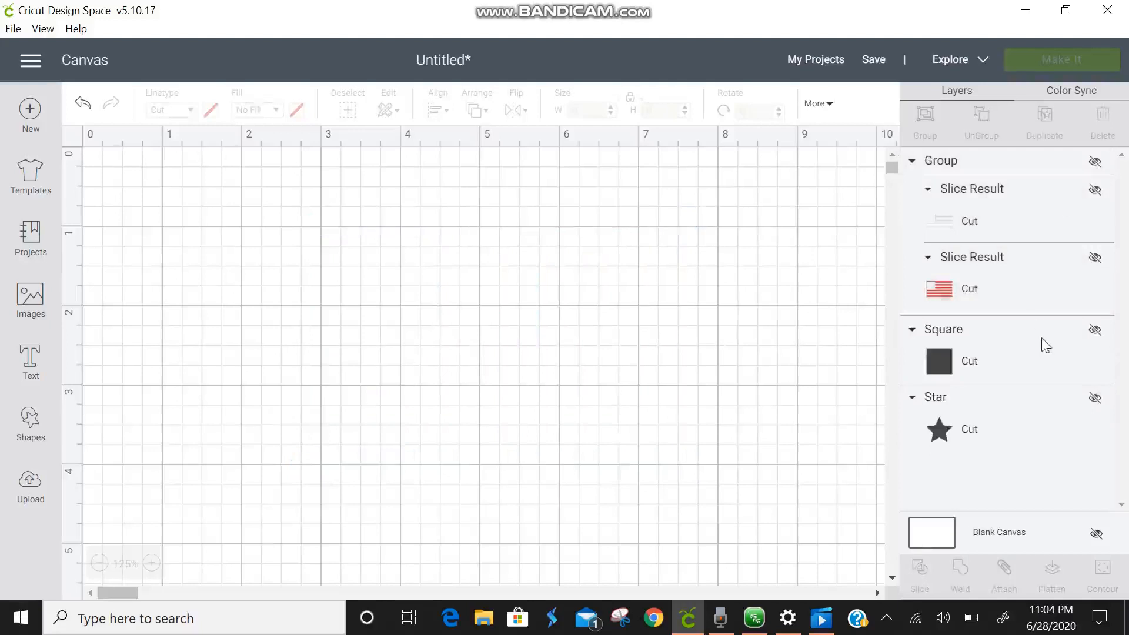
Show the remaining square, recolor it bright blue and move it up on the canvas.
click(994, 357)
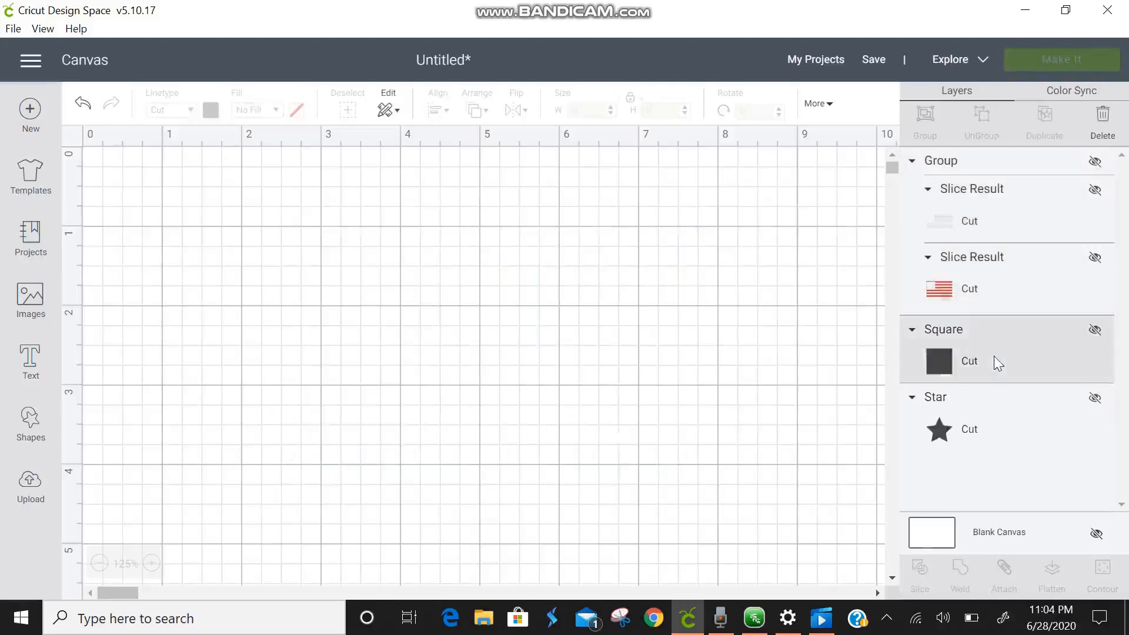
click(1097, 331)
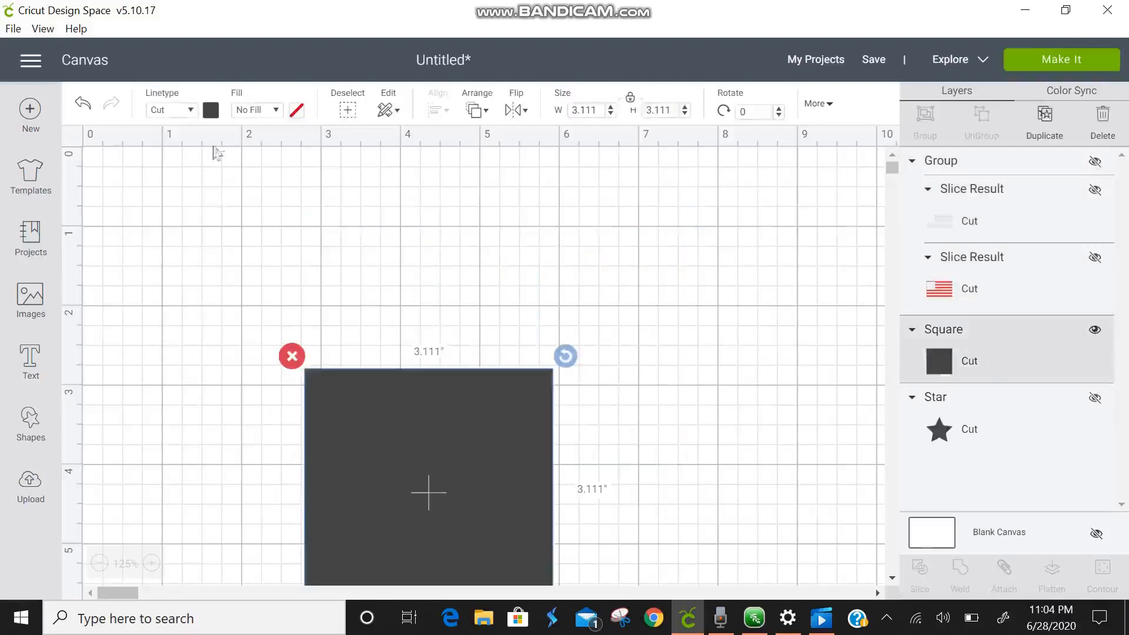
click(211, 110)
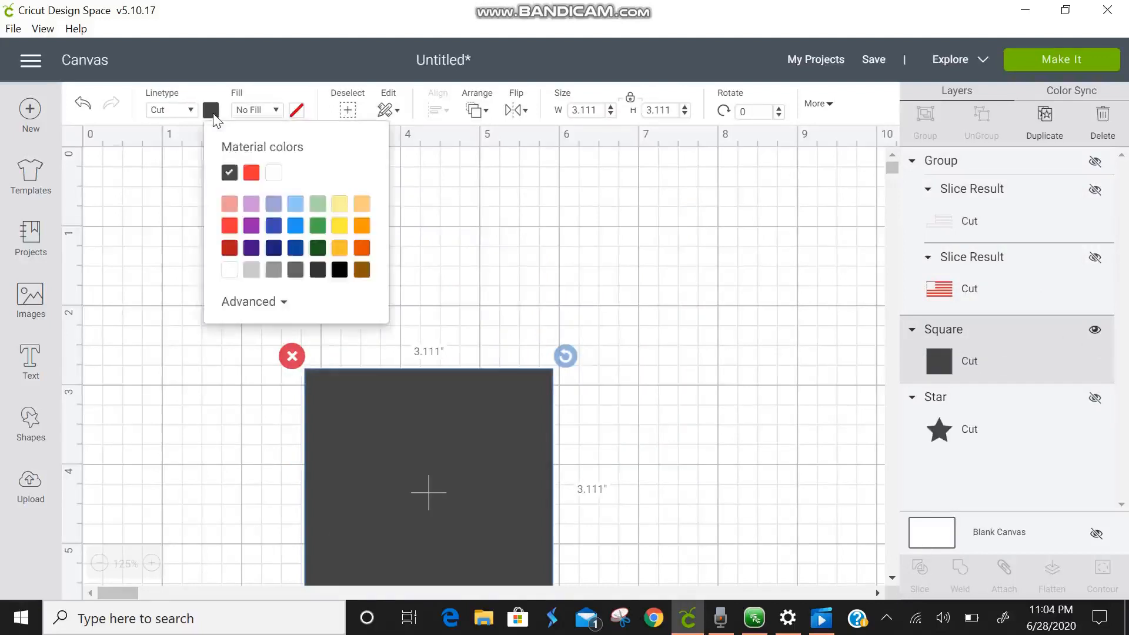
click(272, 173)
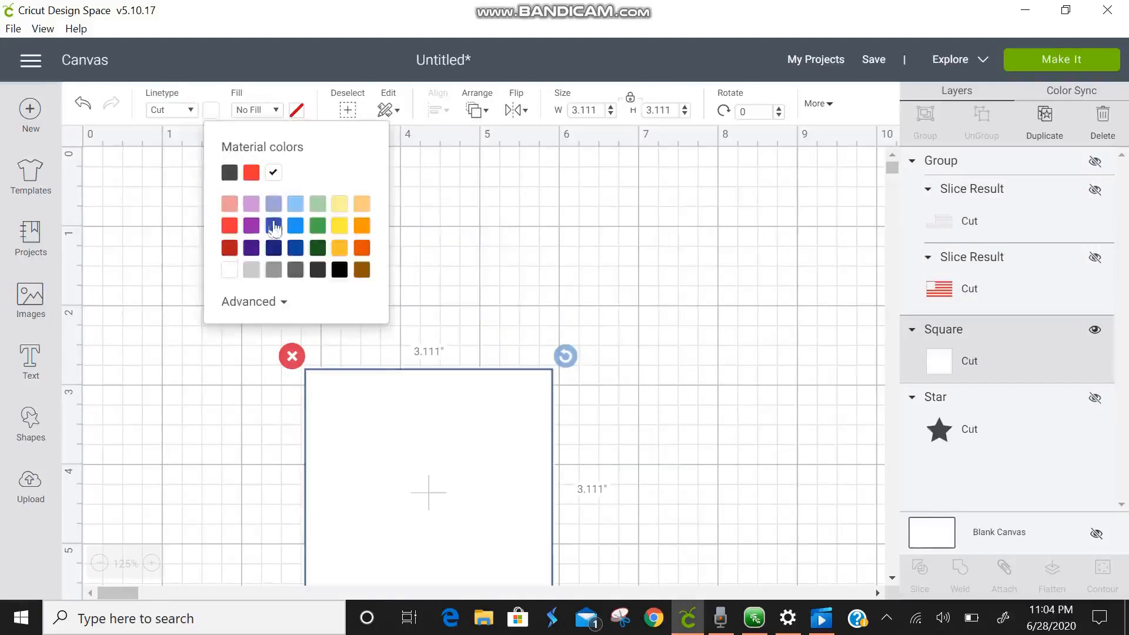
click(295, 230)
drag(432, 451, 418, 260)
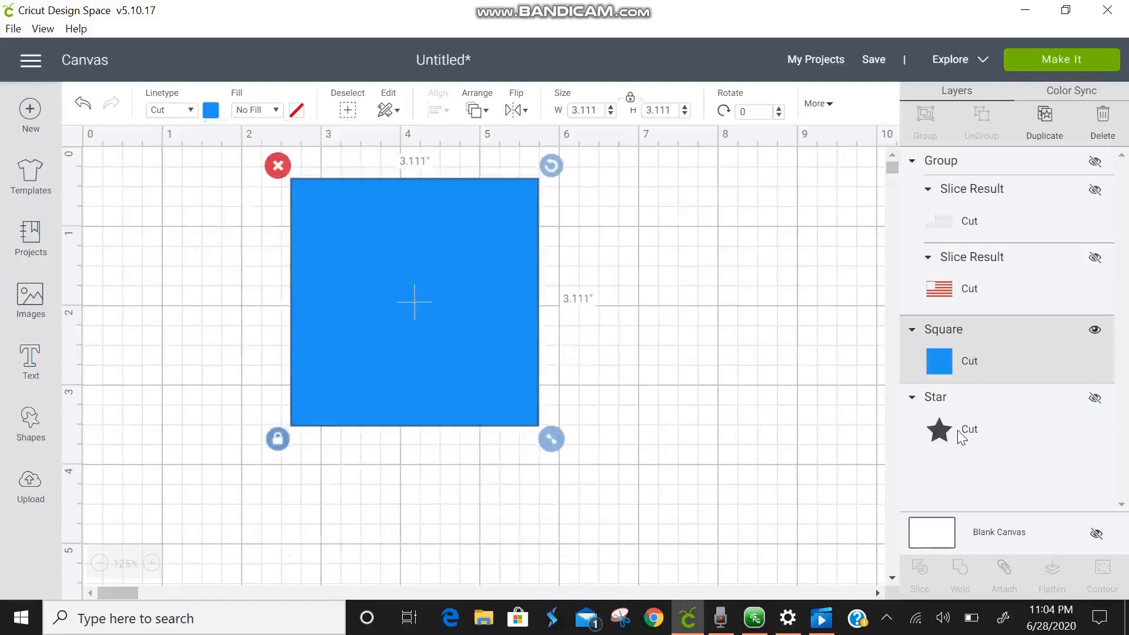
Show the star, bring it to the front, and shrink it to about 0.515" × 0.49" in the blue square's upper-left corner.
click(959, 436)
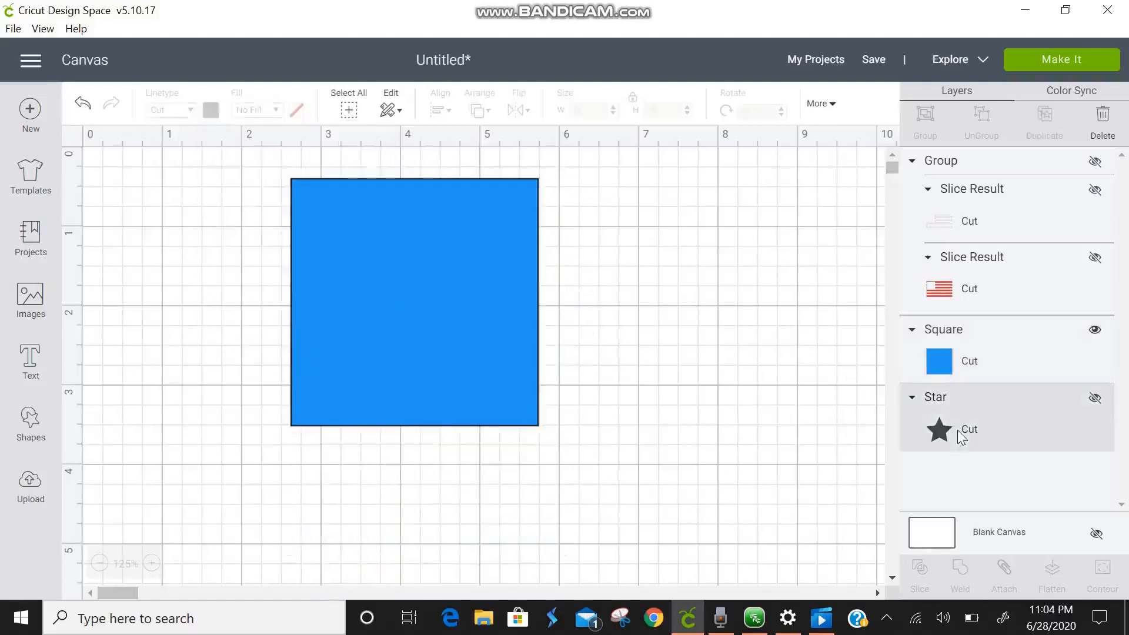
click(1095, 397)
drag(550, 535, 678, 374)
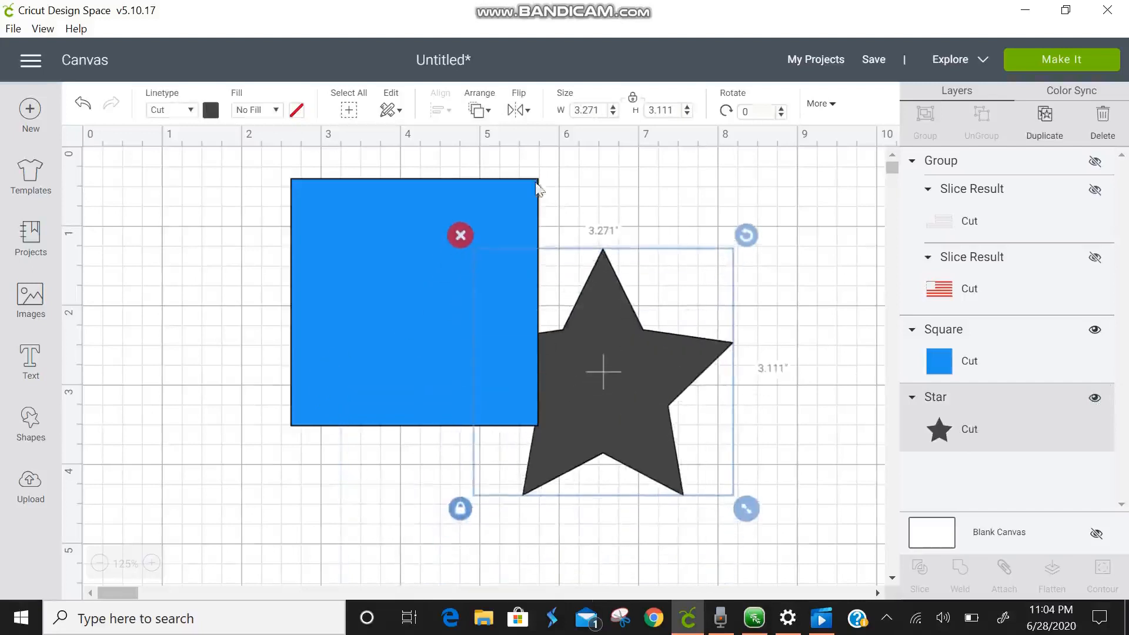
click(480, 121)
click(510, 216)
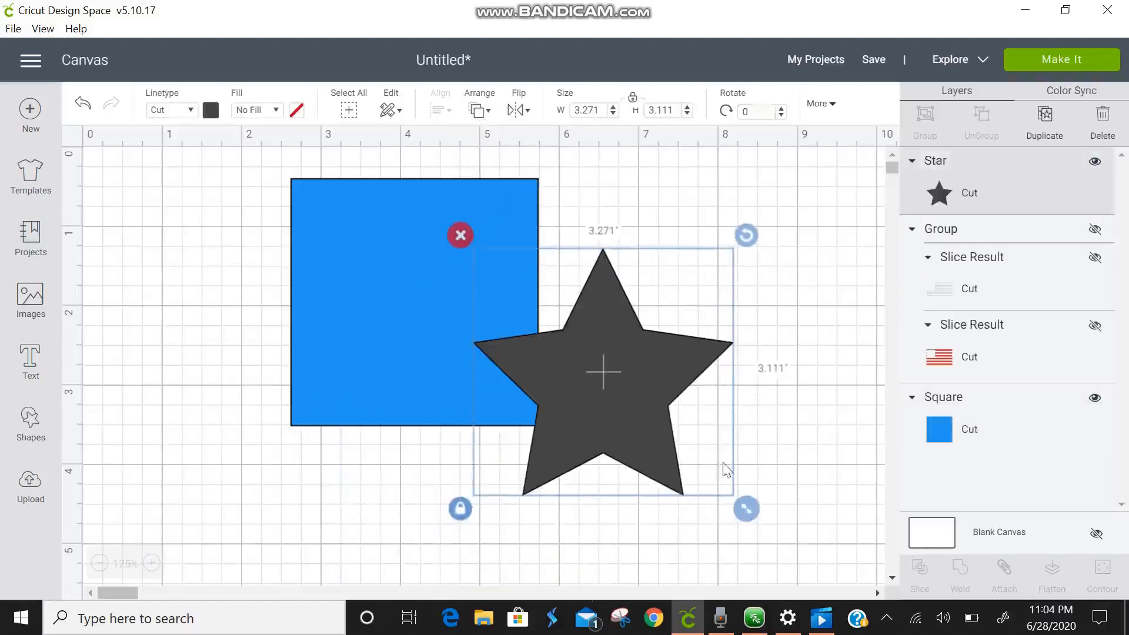
drag(753, 505, 323, 203)
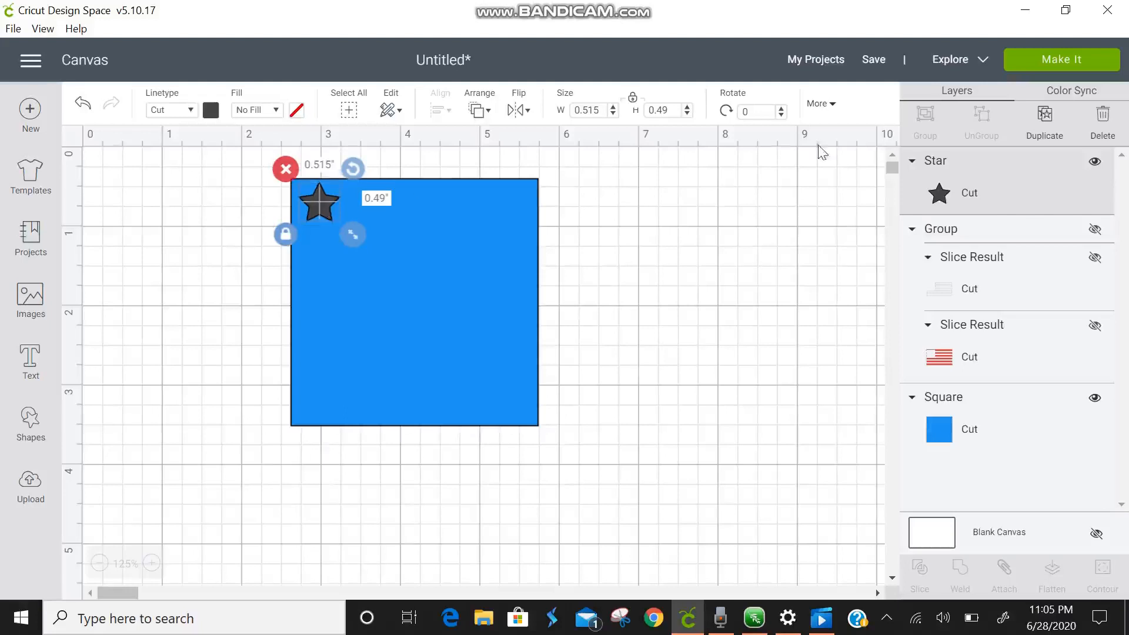
Duplicate the small star five times to form a diagonal row of six across the blue square.
click(1052, 123)
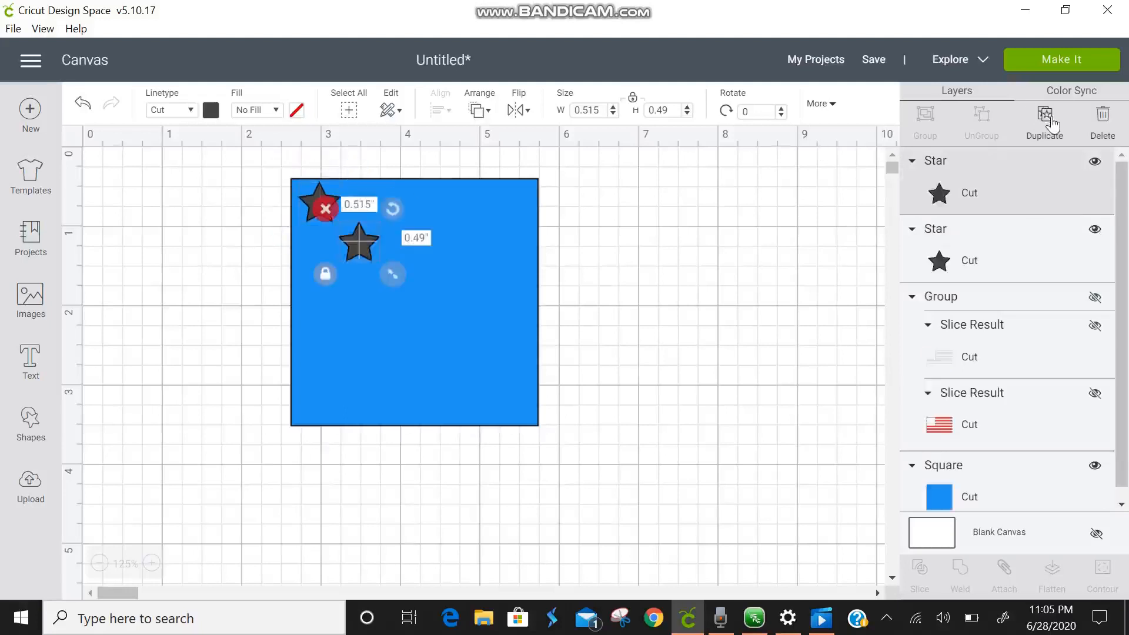
click(1051, 125)
click(1051, 125)
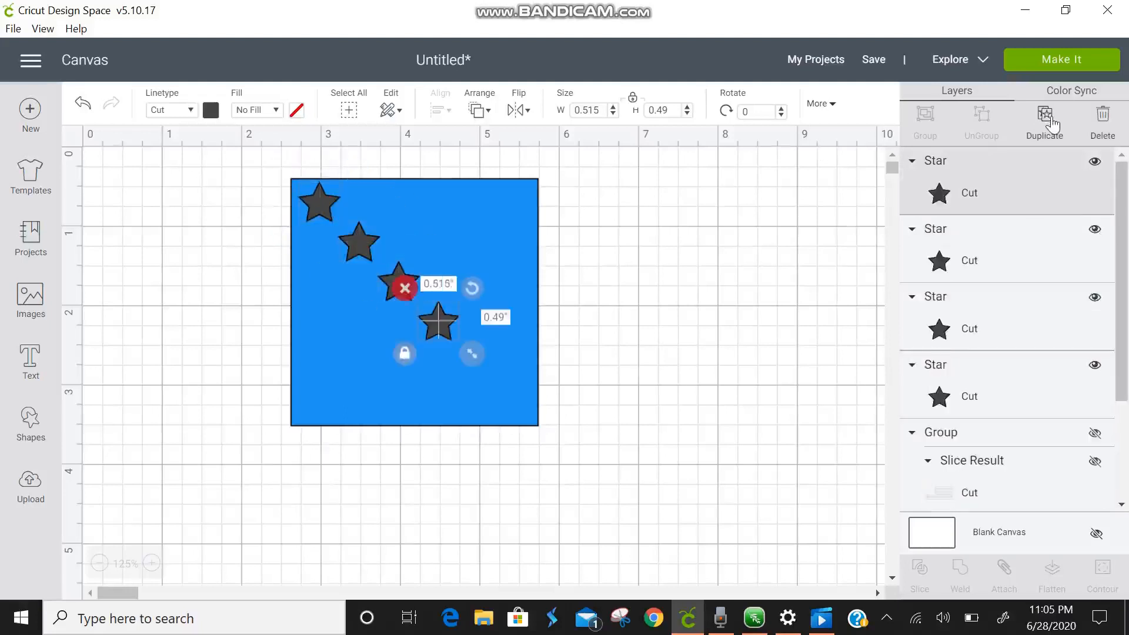
click(1052, 124)
click(1053, 124)
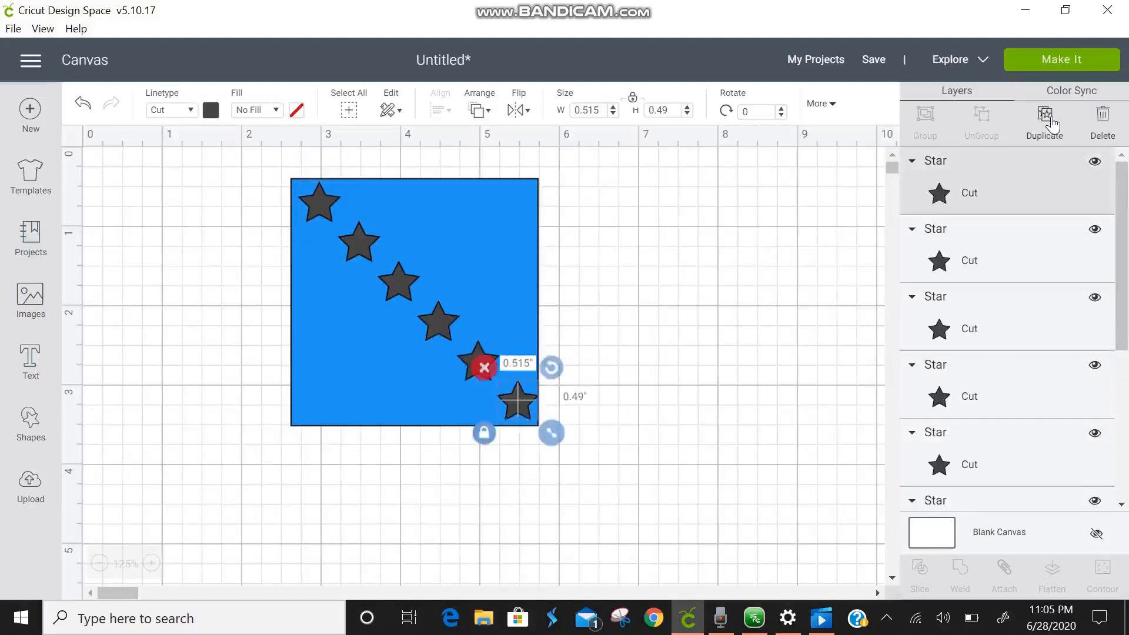
Build a second diagonal row of six duplicated stars outside the blue square and group those six stars.
click(1053, 125)
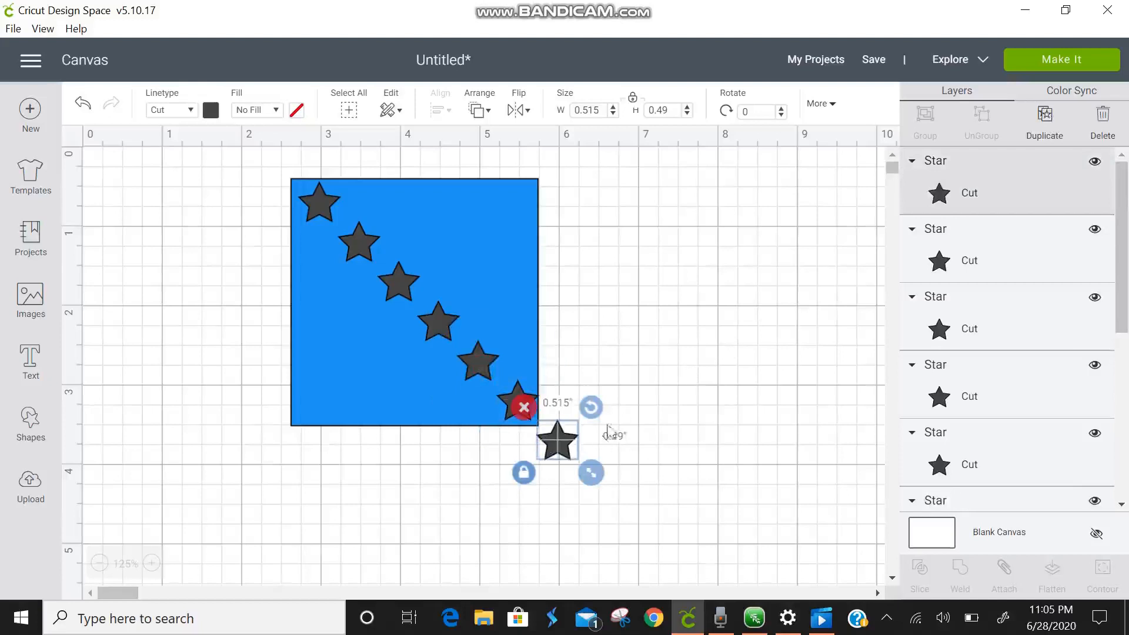
drag(570, 447, 641, 425)
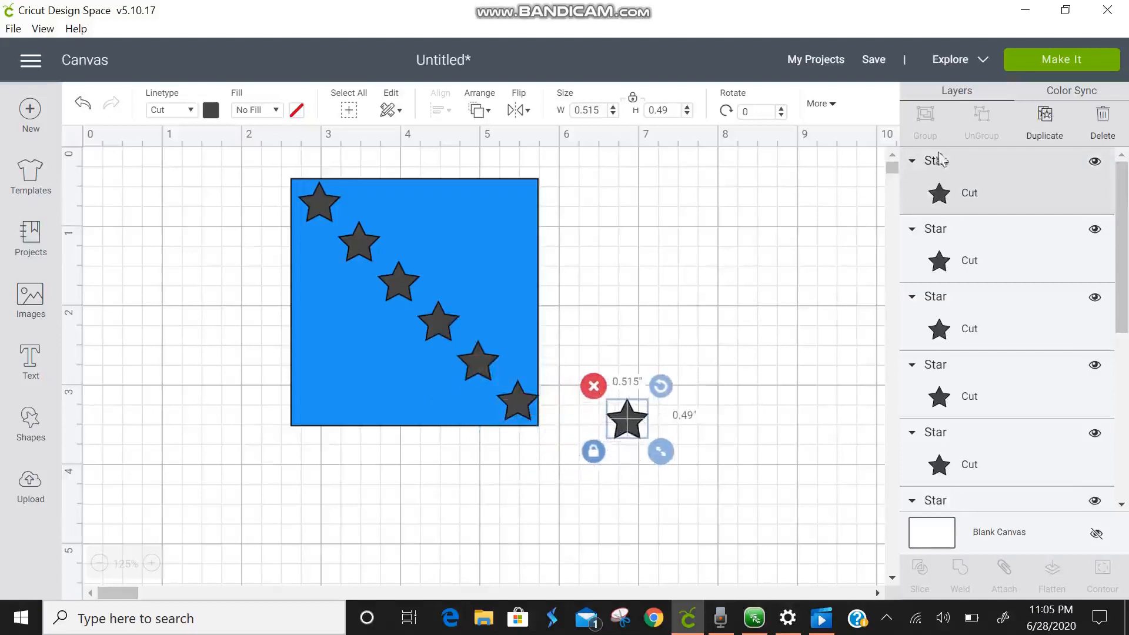
click(1049, 116)
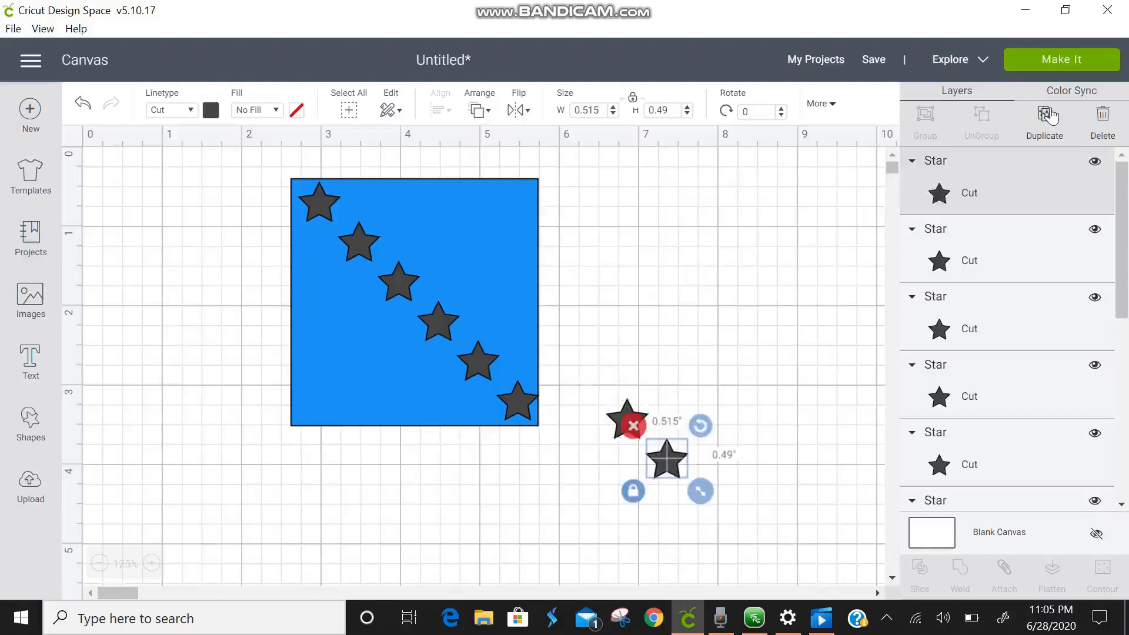
click(1050, 116)
click(1050, 116)
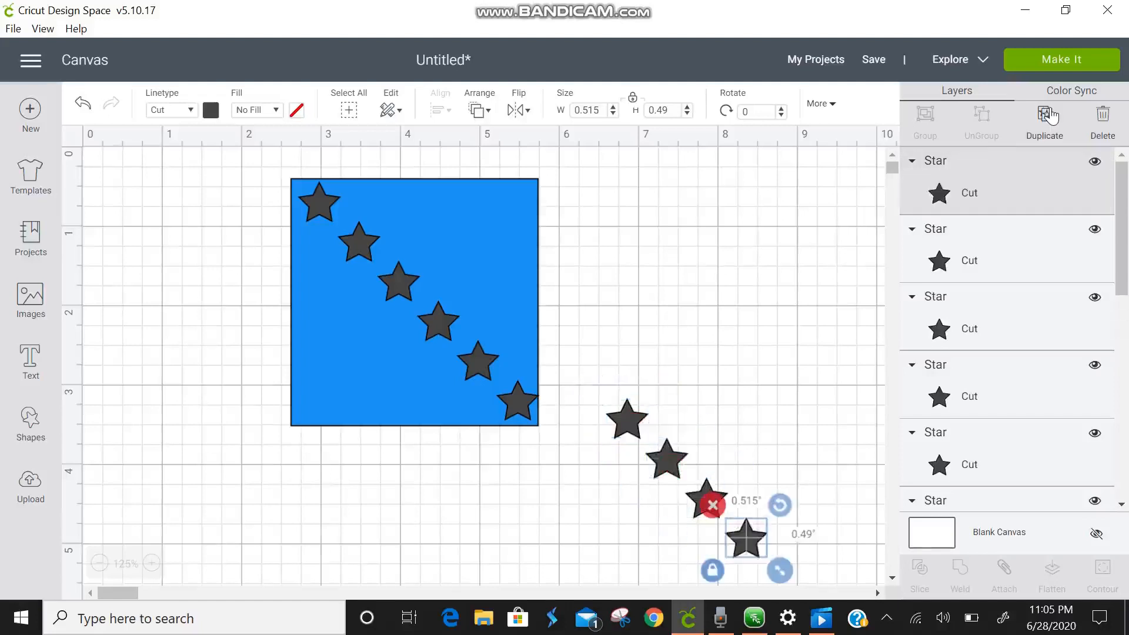
click(1050, 116)
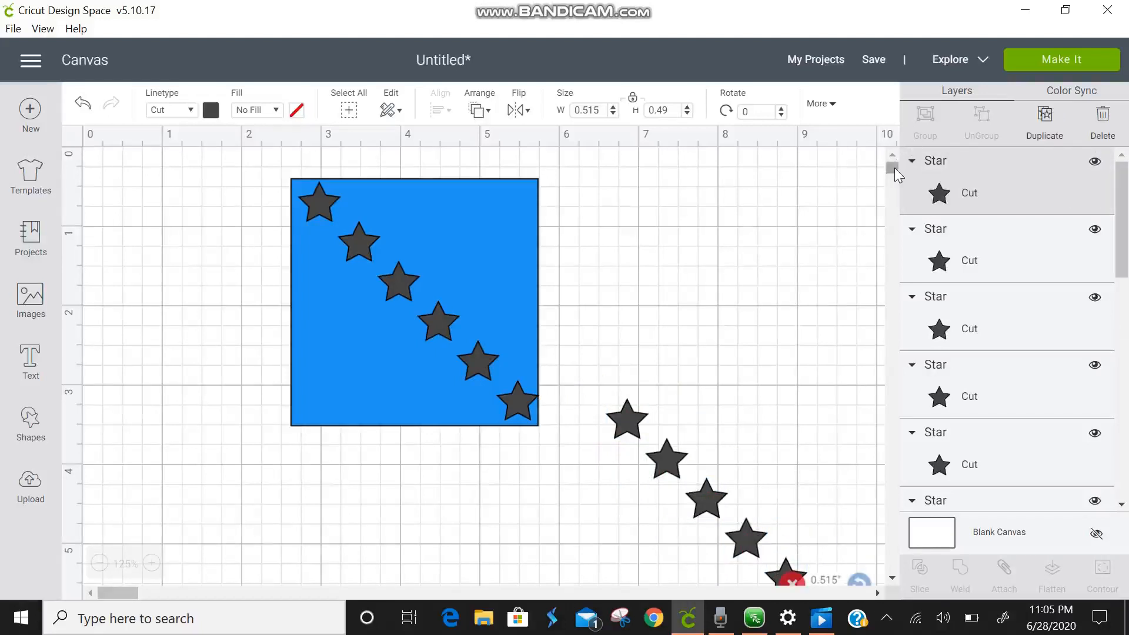
scroll(825, 417, down, 5)
drag(827, 464, 608, 190)
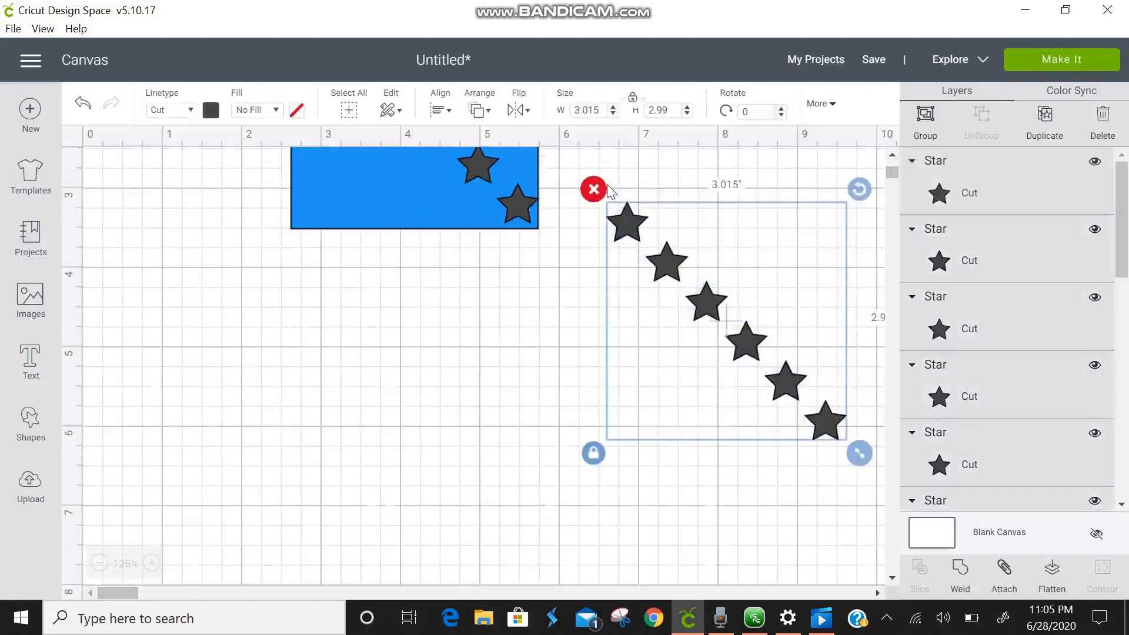
click(924, 129)
Move the grouped star row onto the blue square, directly to the right of the first diagonal and level with it.
drag(764, 357, 618, 205)
drag(893, 175, 893, 165)
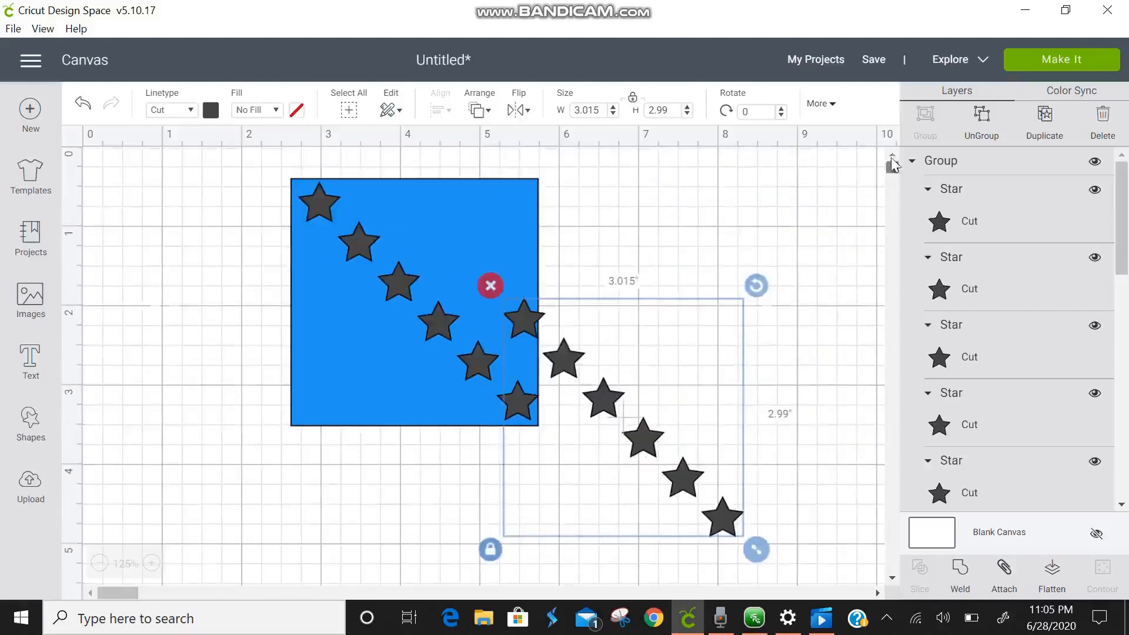
drag(644, 443, 491, 329)
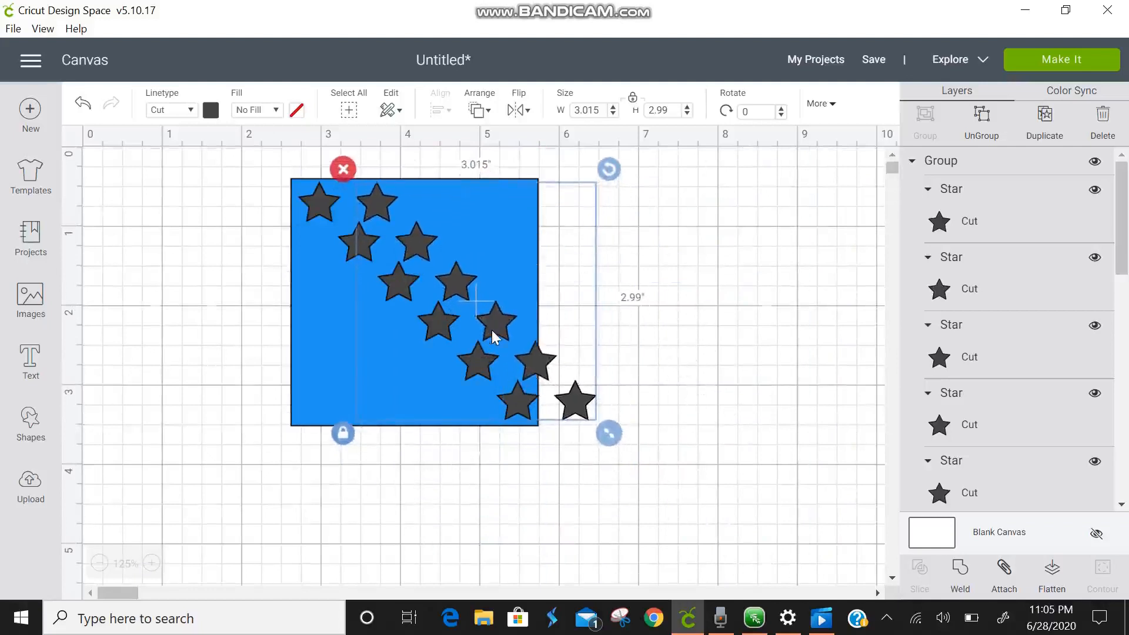
Duplicate the star group twice and place the copies as evenly spaced third and fourth diagonals to the right.
click(1044, 117)
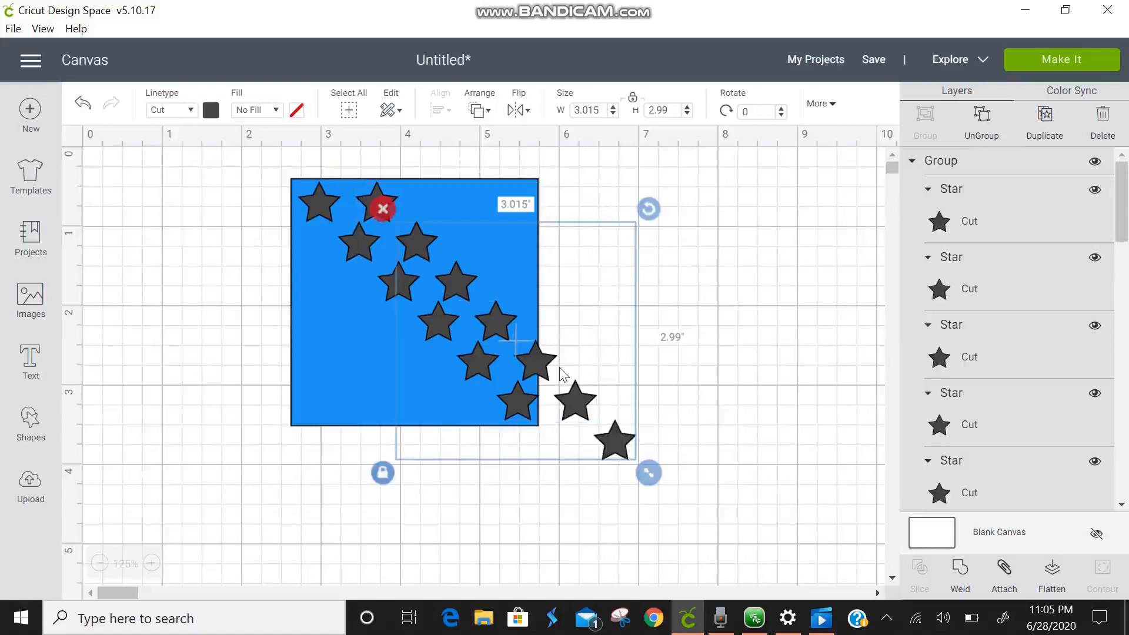
drag(547, 376, 565, 339)
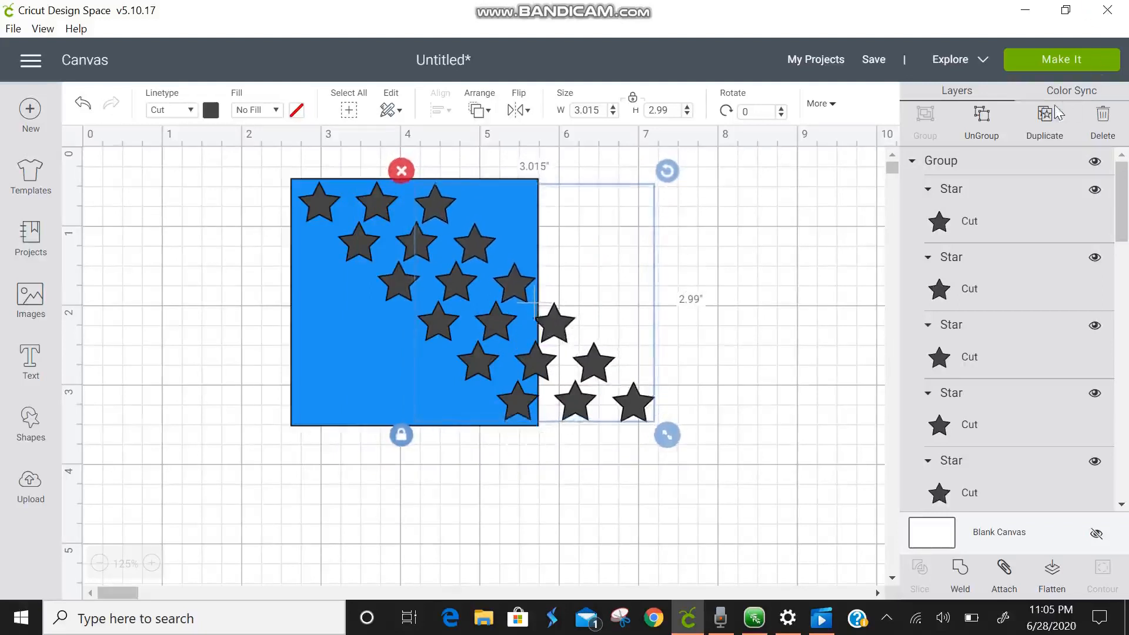
click(1046, 123)
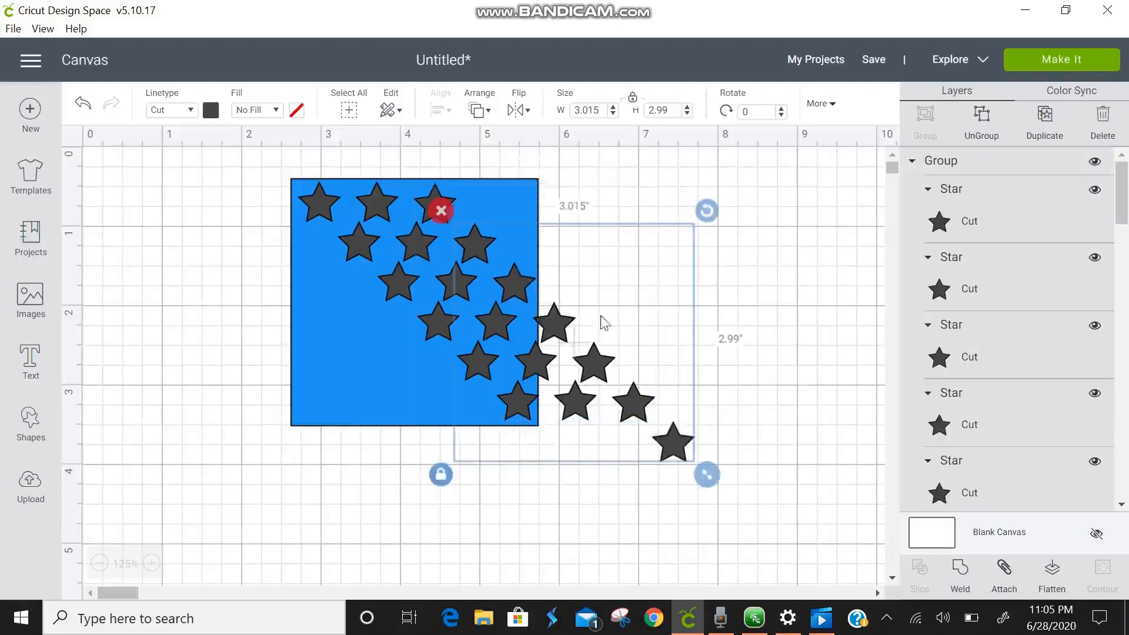
mouse_move(617, 302)
mouse_down()
mouse_move(623, 205)
mouse_move(619, 316)
mouse_up()
Place three more copies of the star group as staggered diagonals filling the blue square's lower-left area.
drag(642, 361, 445, 615)
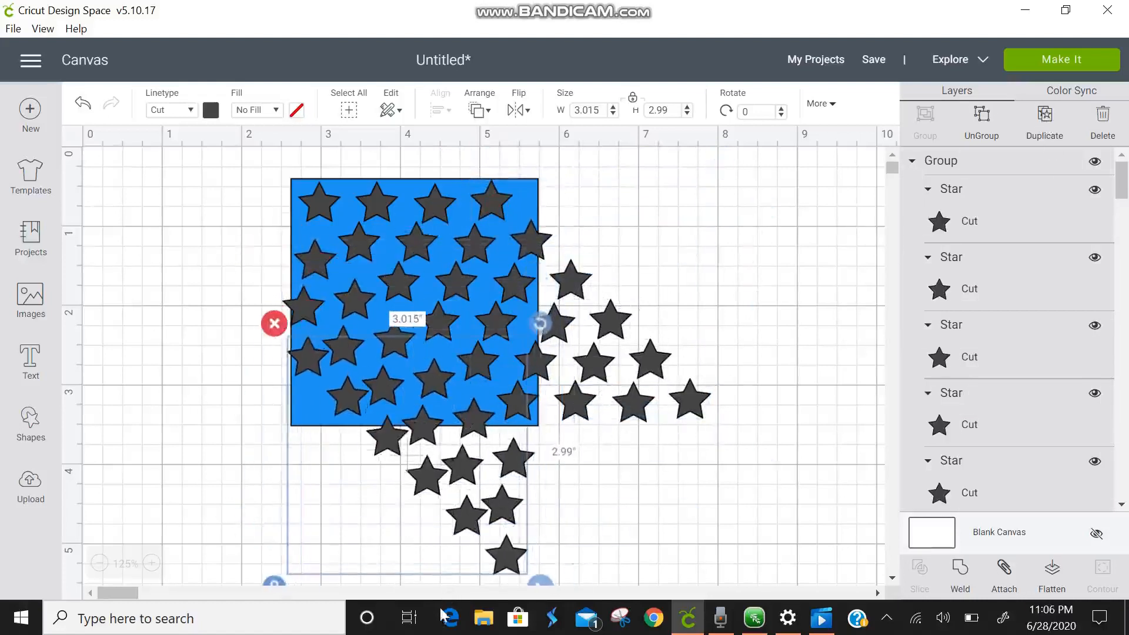
drag(441, 482, 364, 442)
click(612, 450)
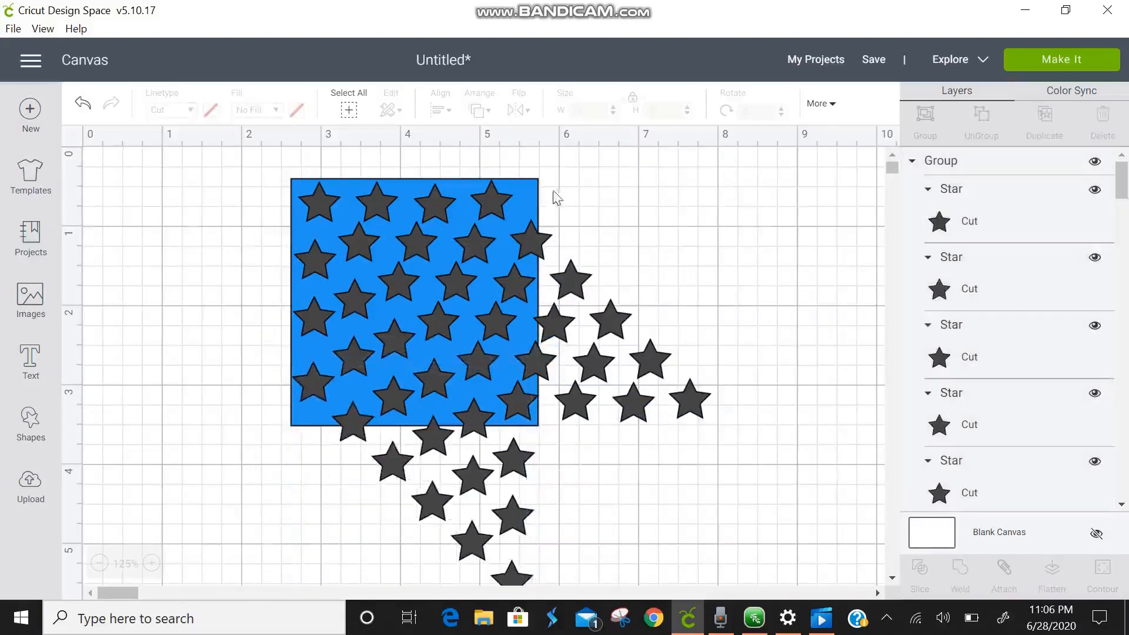
Hide the blue square and weld the selected star groups into a single shape.
click(536, 201)
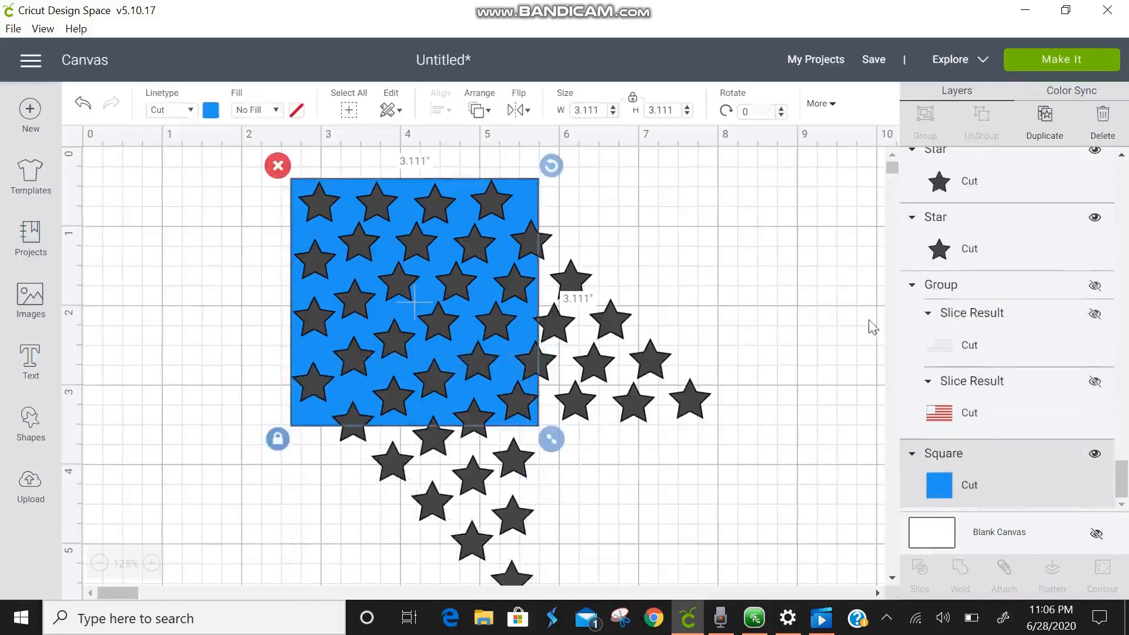
click(1094, 458)
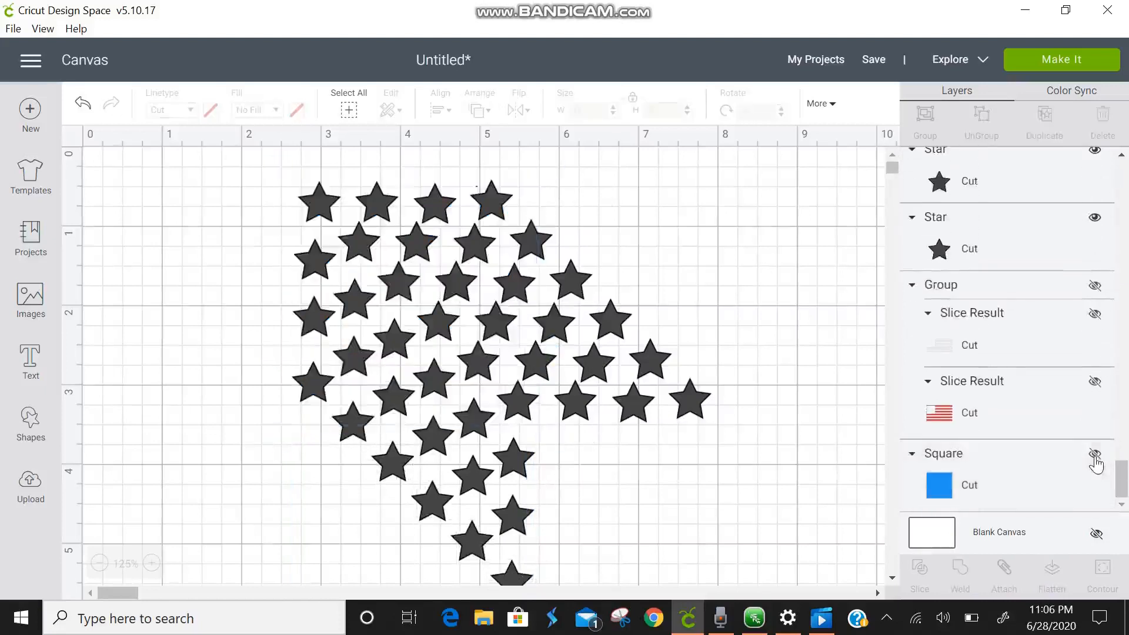
drag(301, 548, 690, 234)
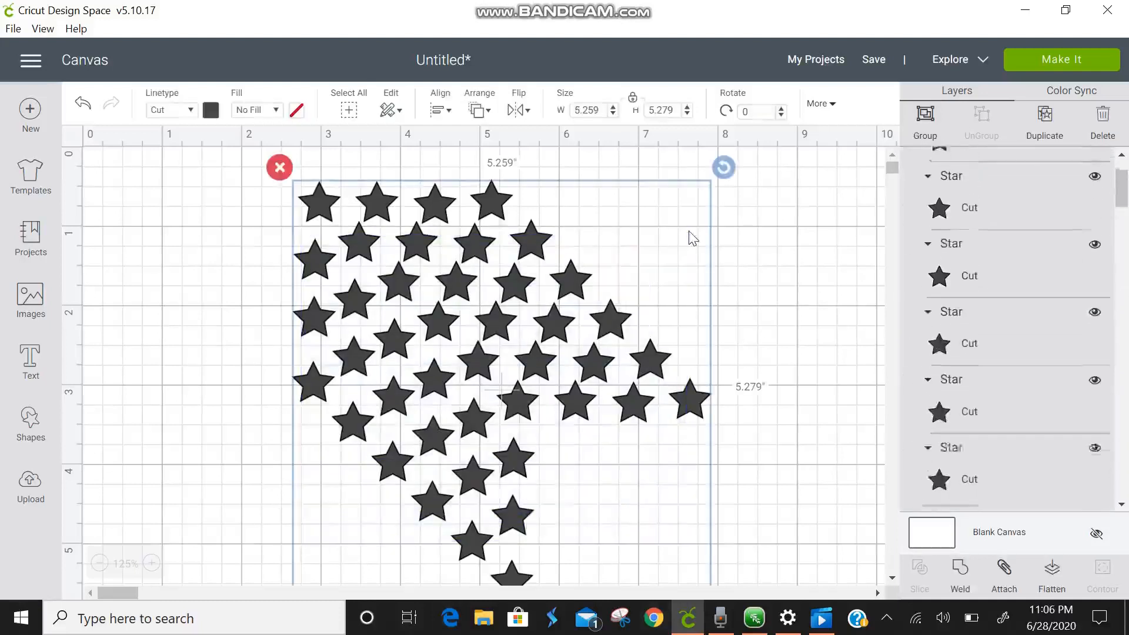
click(961, 571)
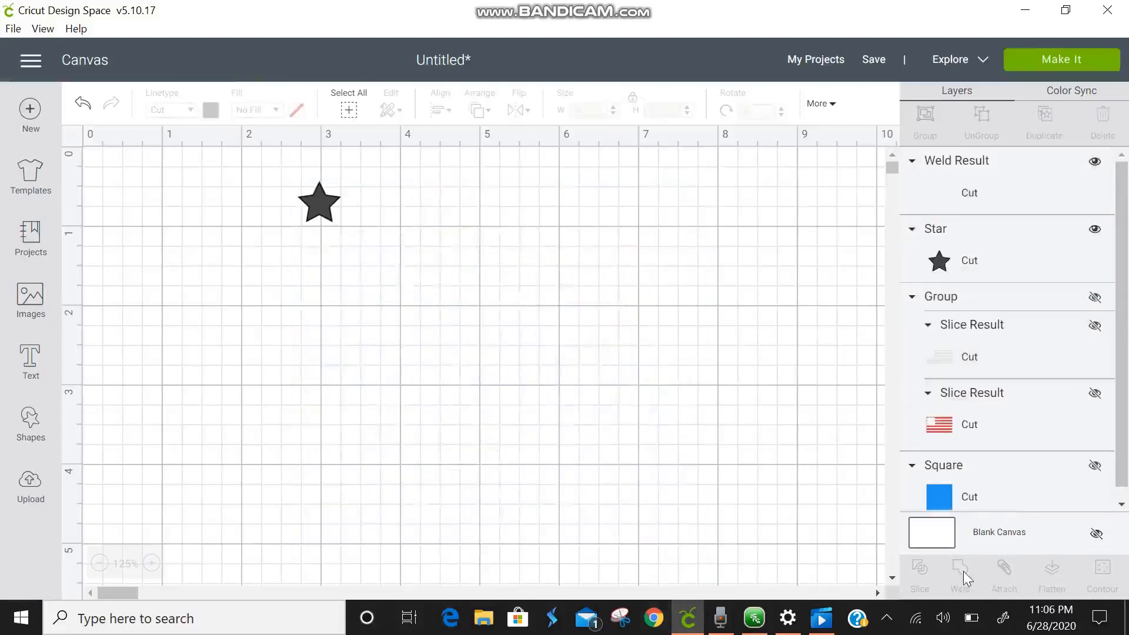
click(1097, 467)
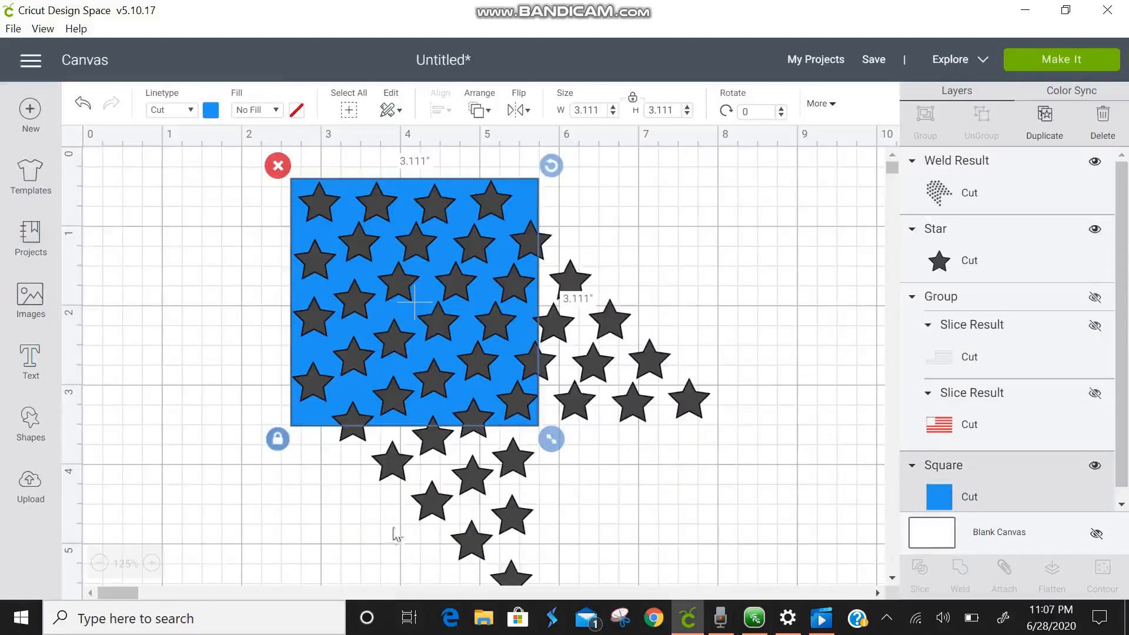
drag(227, 480, 688, 254)
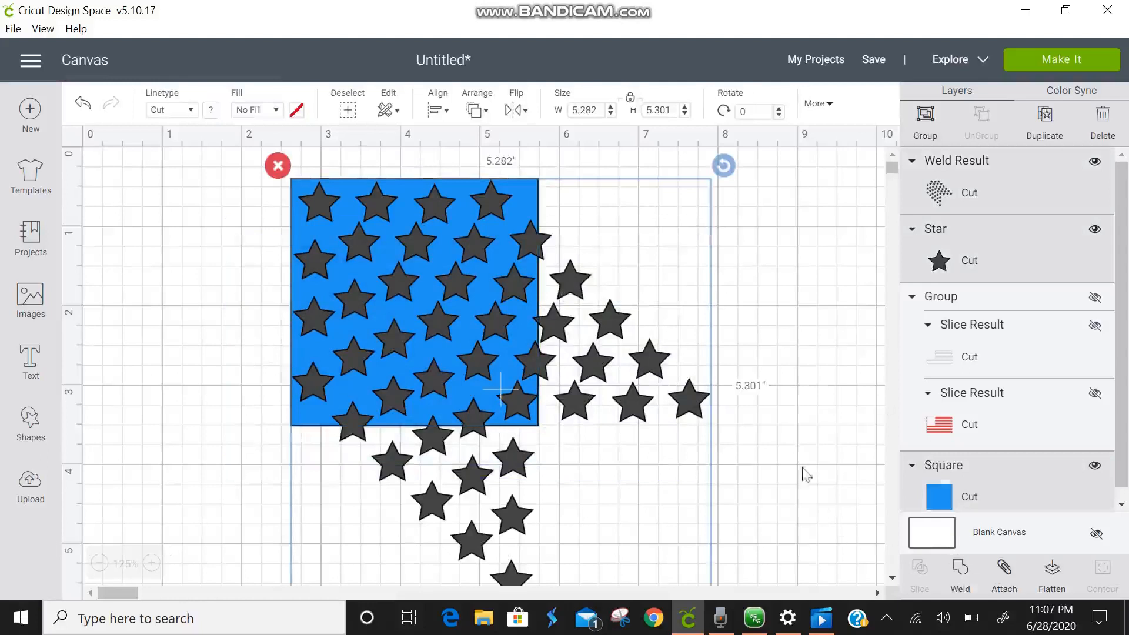
click(792, 405)
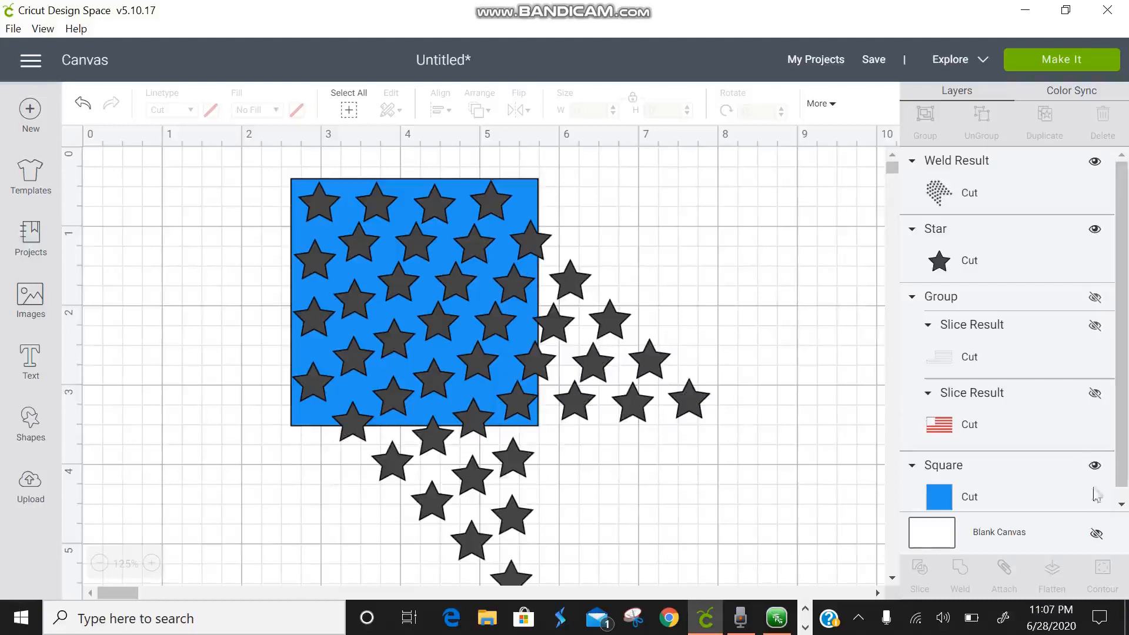
click(1095, 467)
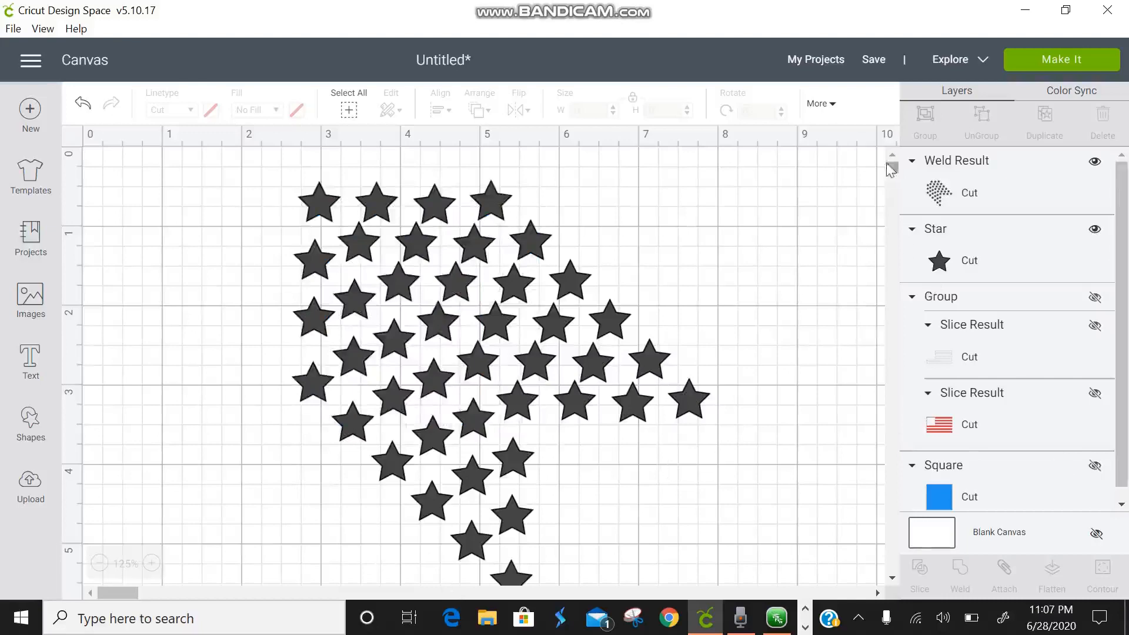
Group the leftover single star with the welded stars and weld them into one shape.
drag(890, 163, 891, 162)
drag(410, 225, 681, 597)
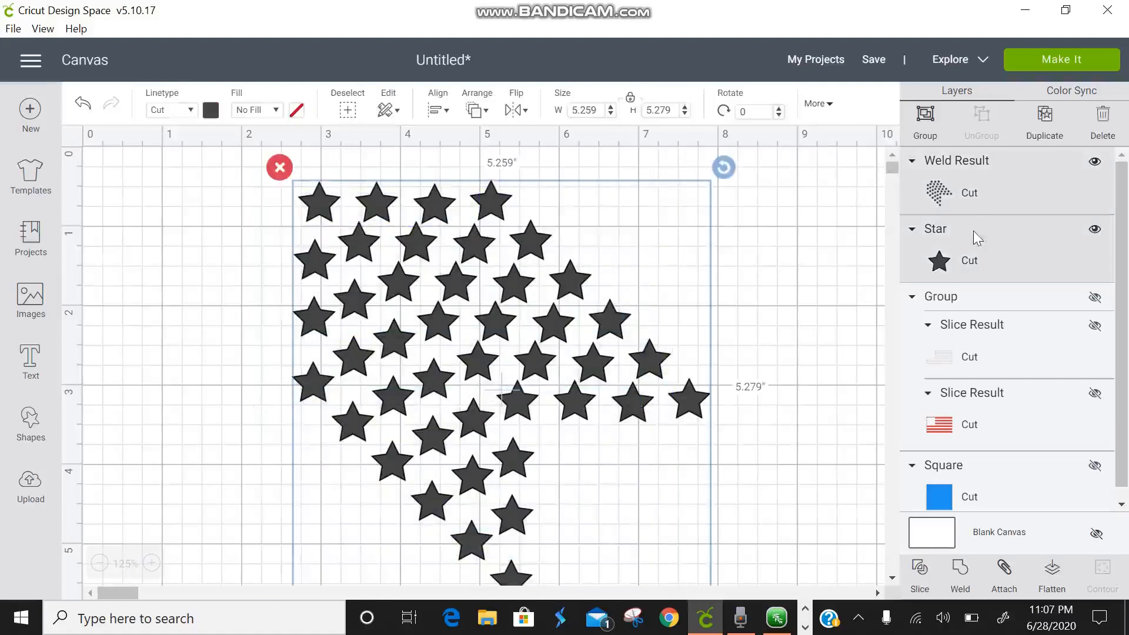
click(923, 116)
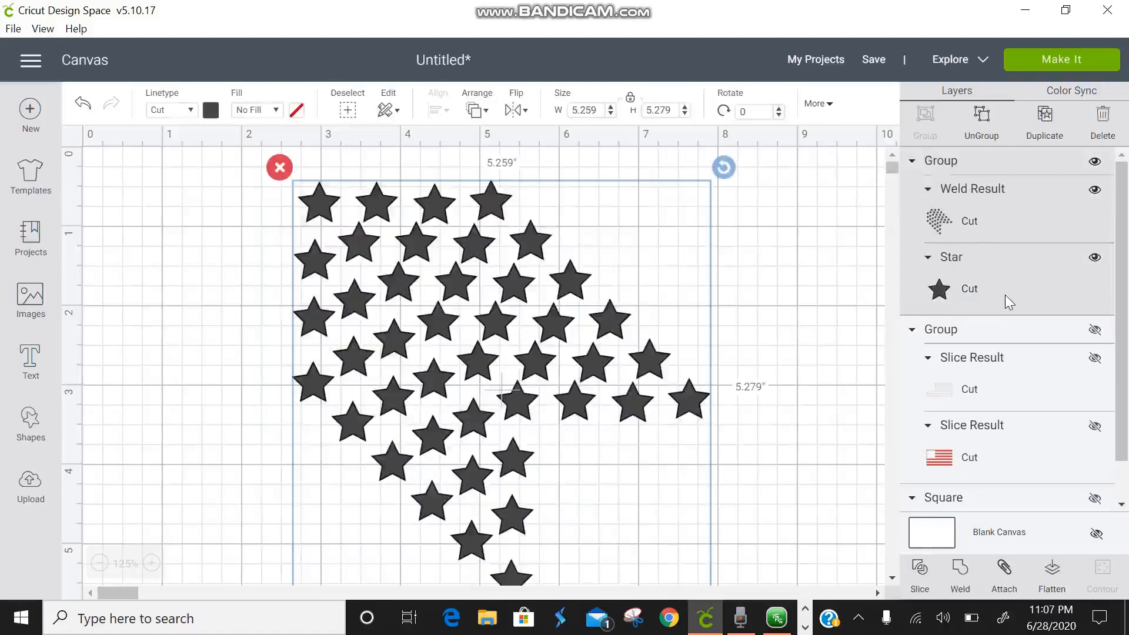
click(964, 576)
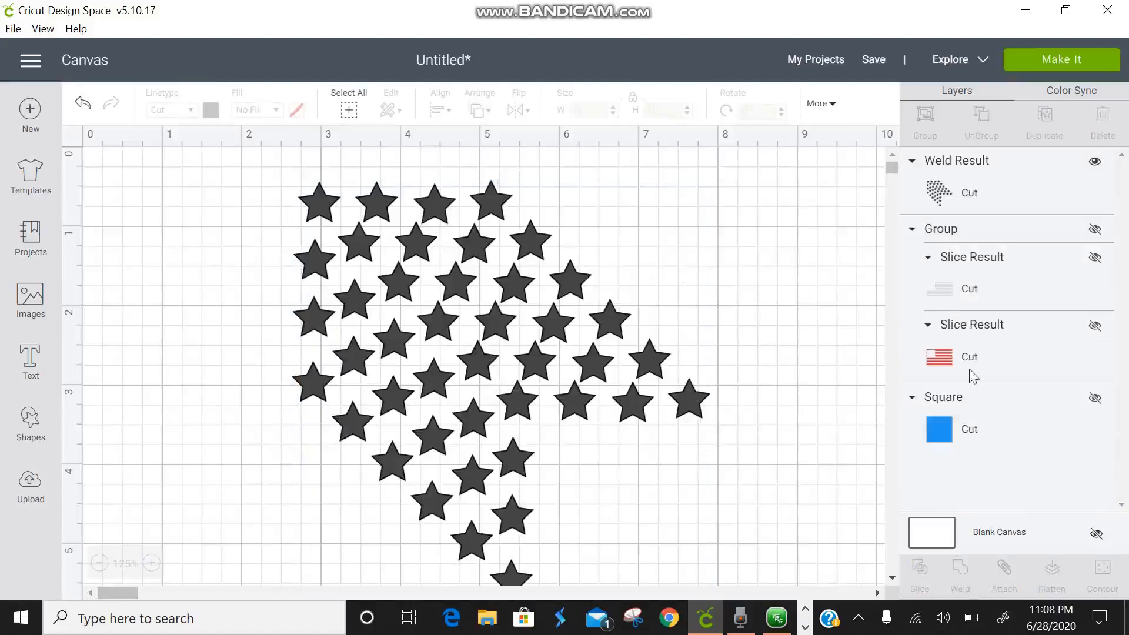
Show the blue square again and slice it with the welded stars.
click(1095, 400)
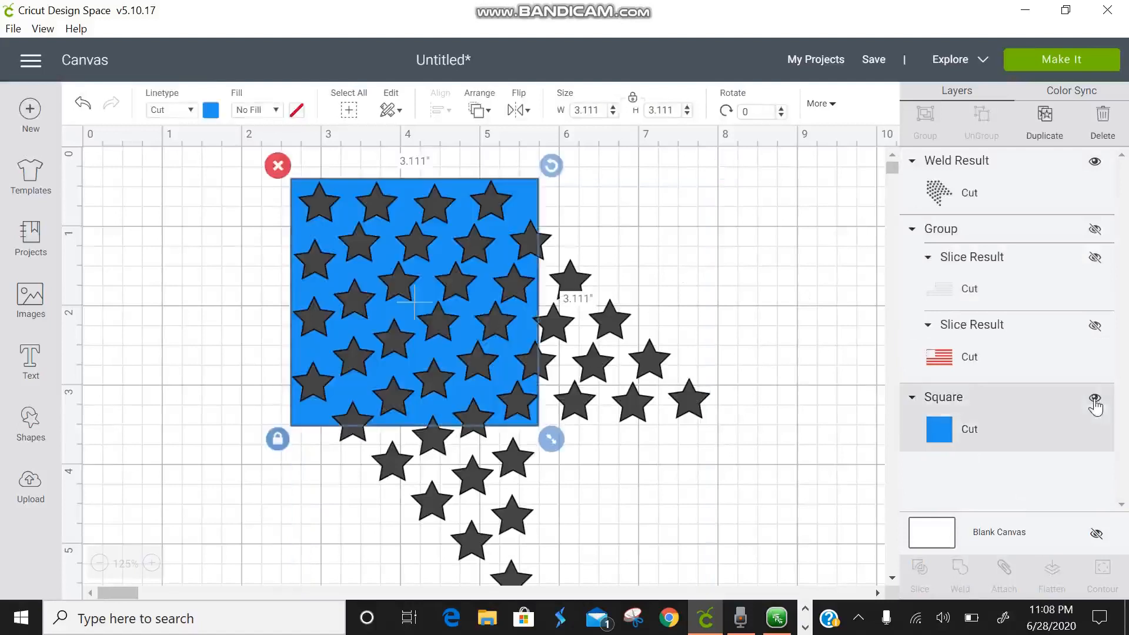
drag(204, 176, 737, 614)
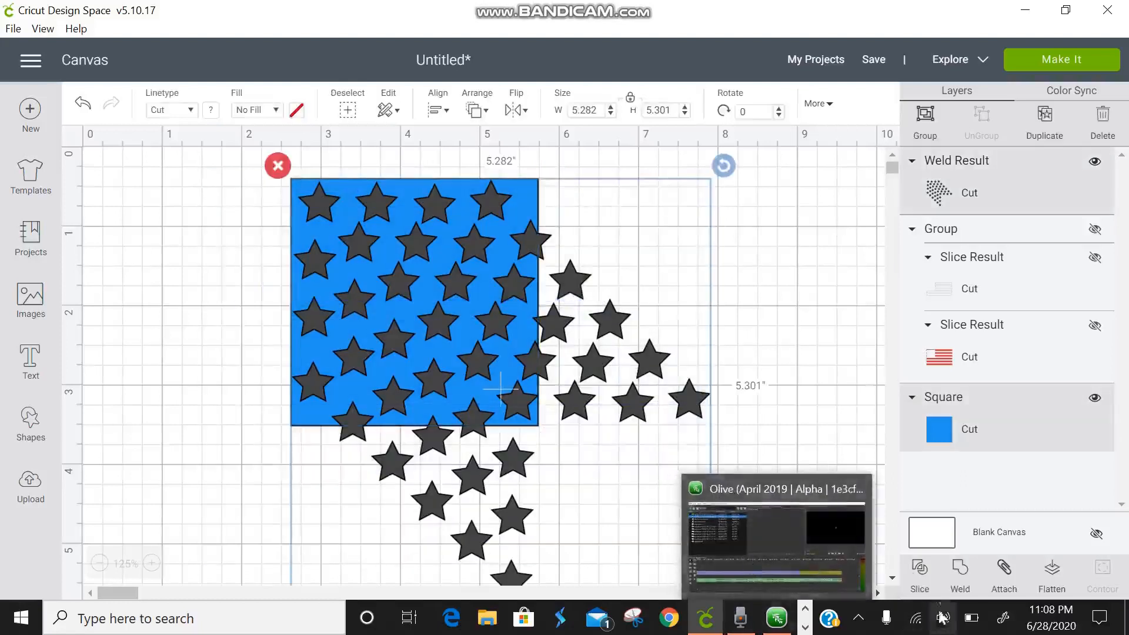
click(921, 573)
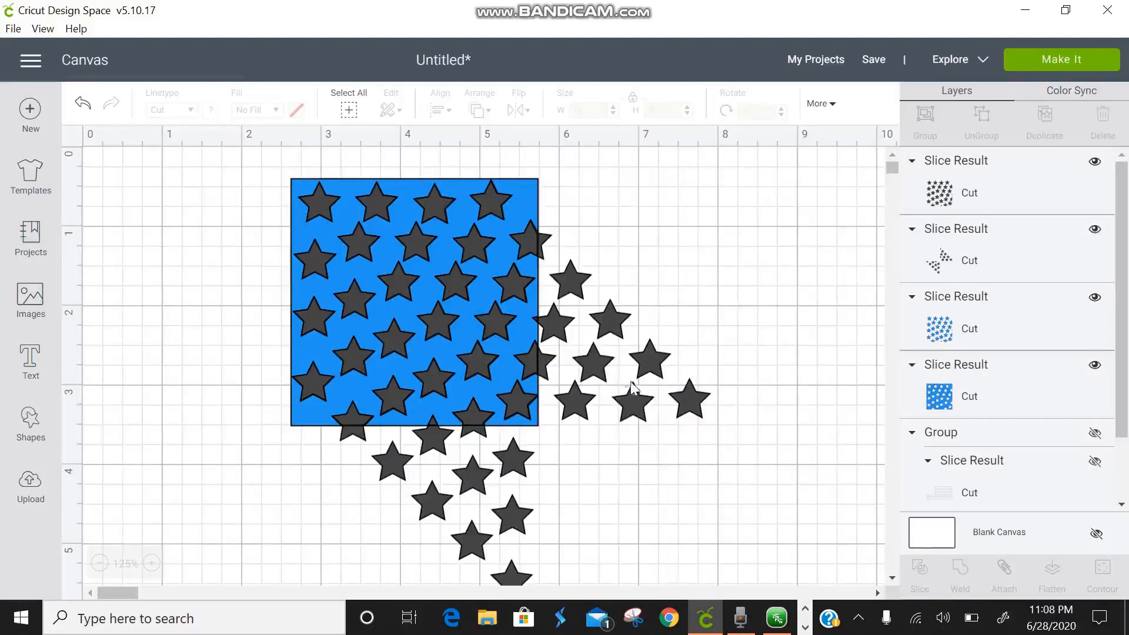
Delete the dark star slices, both those over the blue square and those outside it.
drag(324, 213, 574, 357)
click(474, 292)
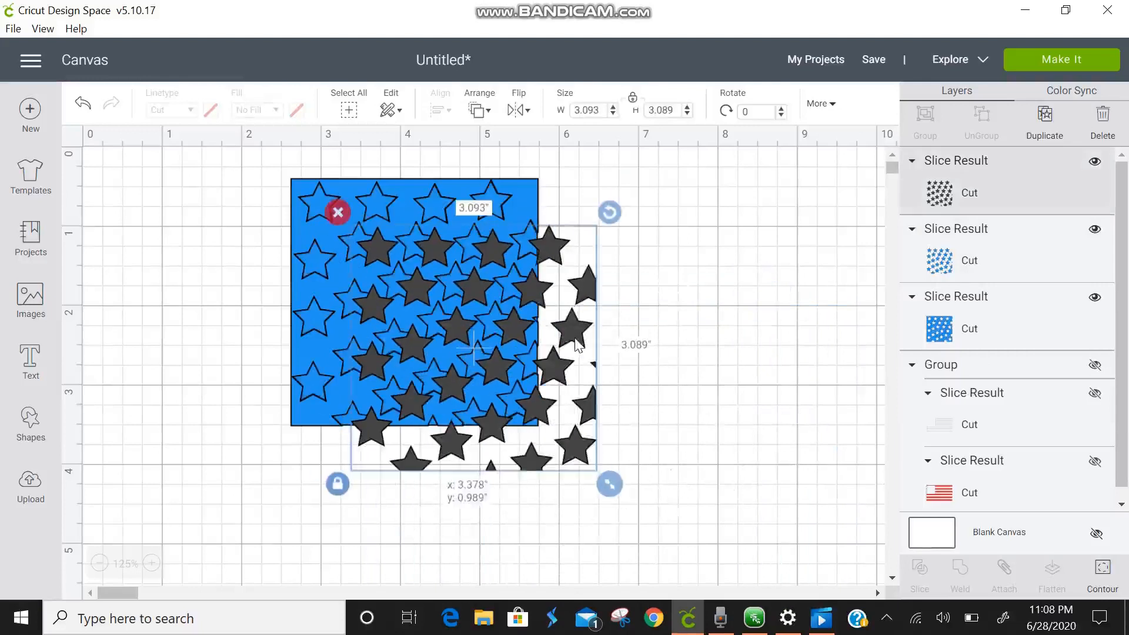
click(337, 213)
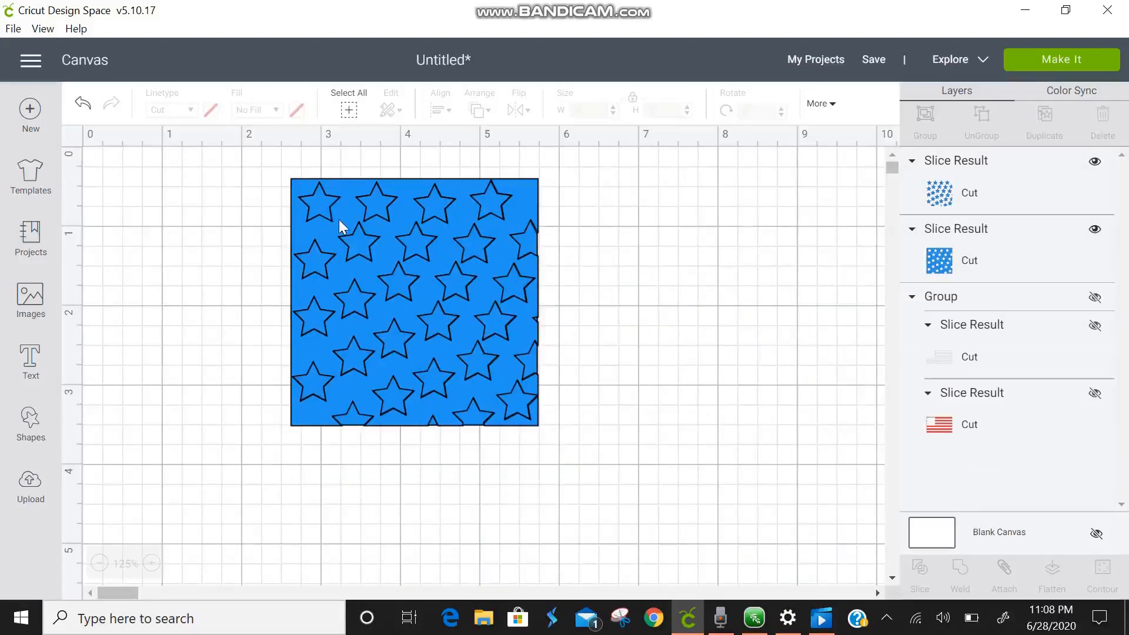
Recolor the blue star slice inside the square to white.
click(322, 204)
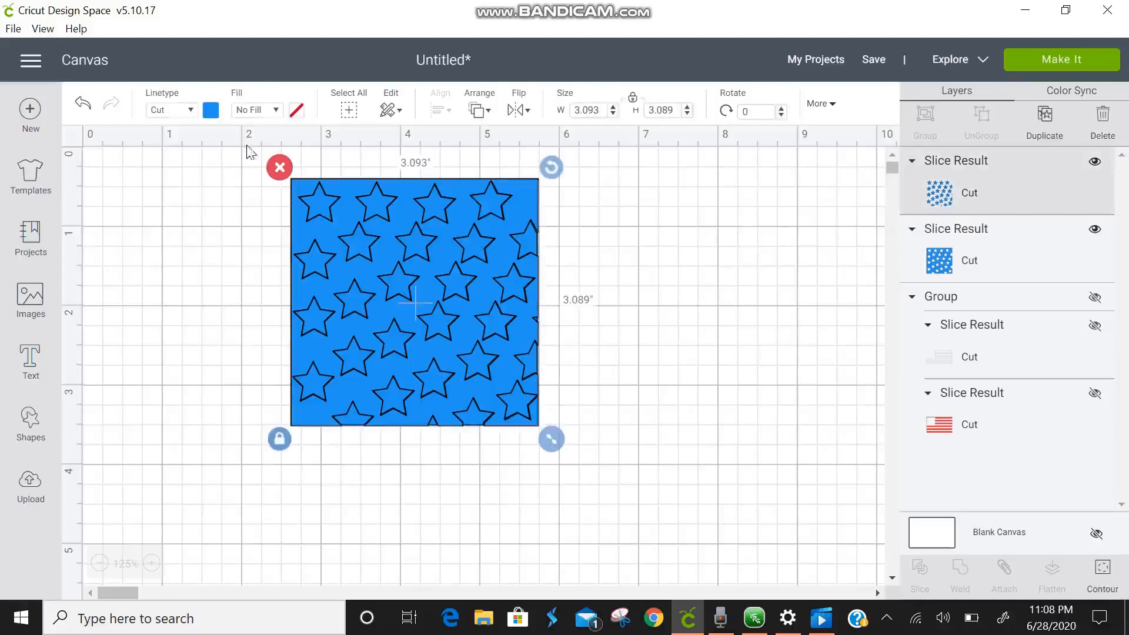
click(211, 110)
click(252, 172)
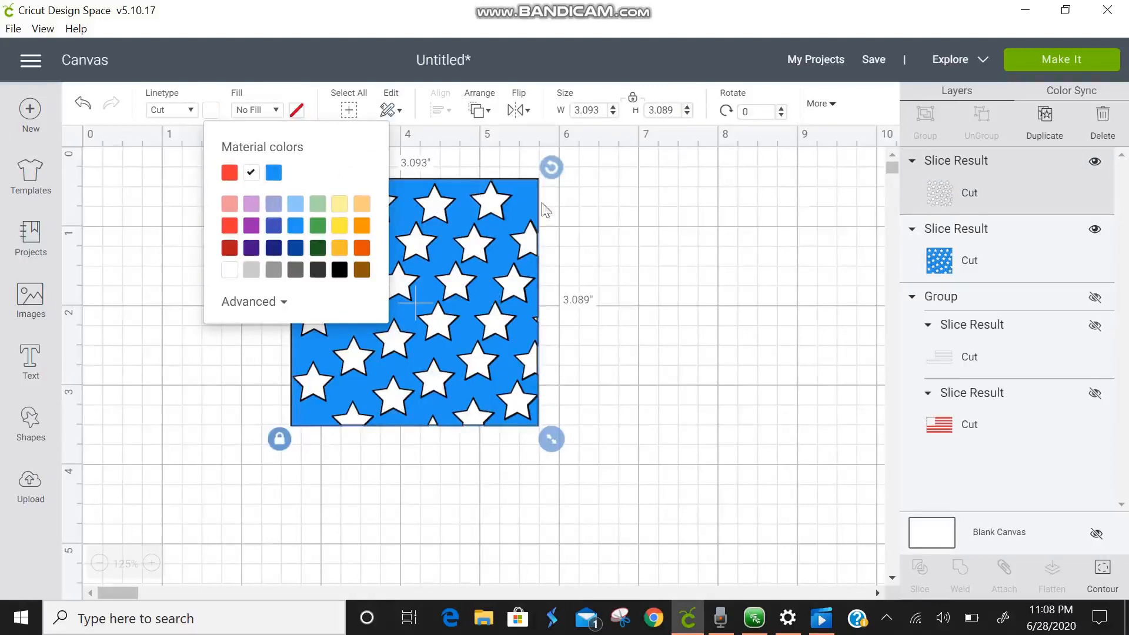
click(684, 279)
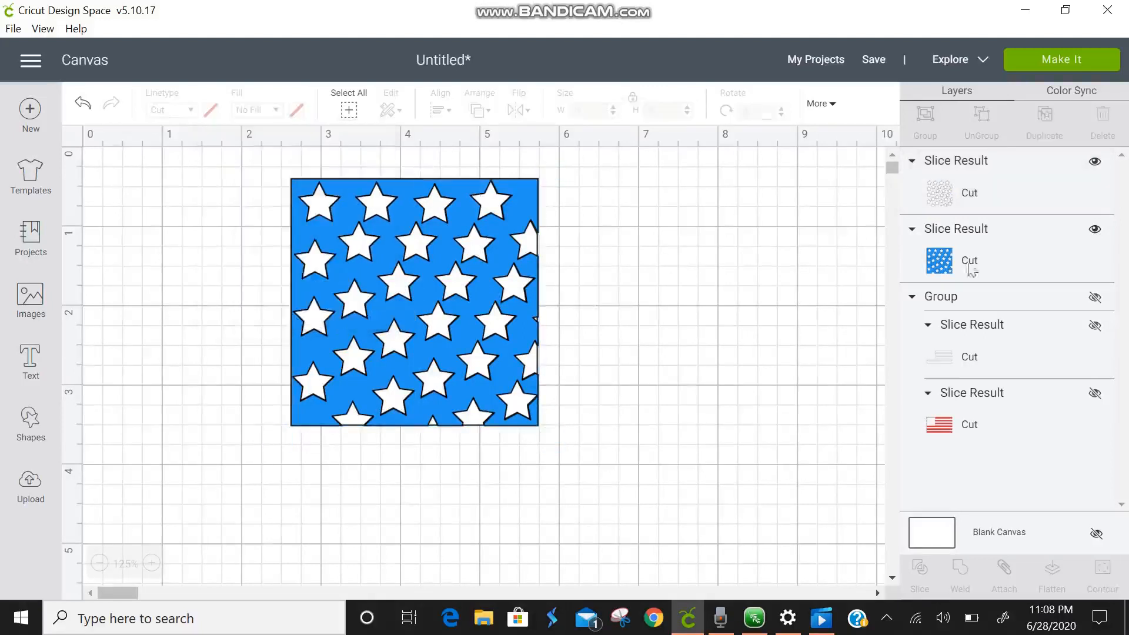
Show the white and red stripe layers and scale the starred blue square down to about 1.5 inches wide.
click(1095, 328)
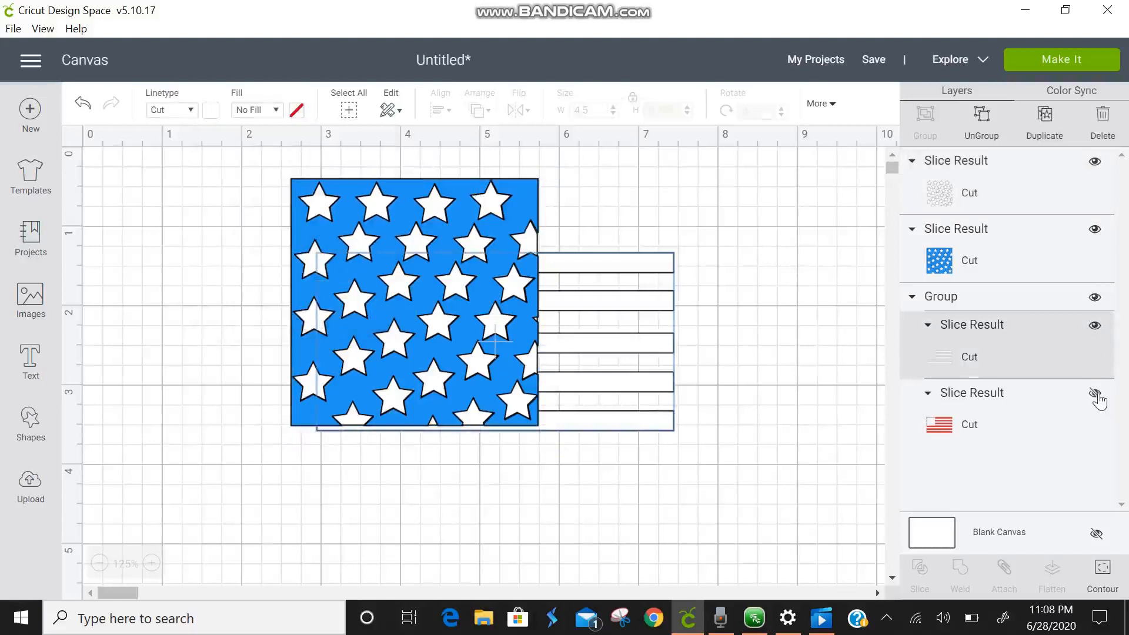
click(1095, 394)
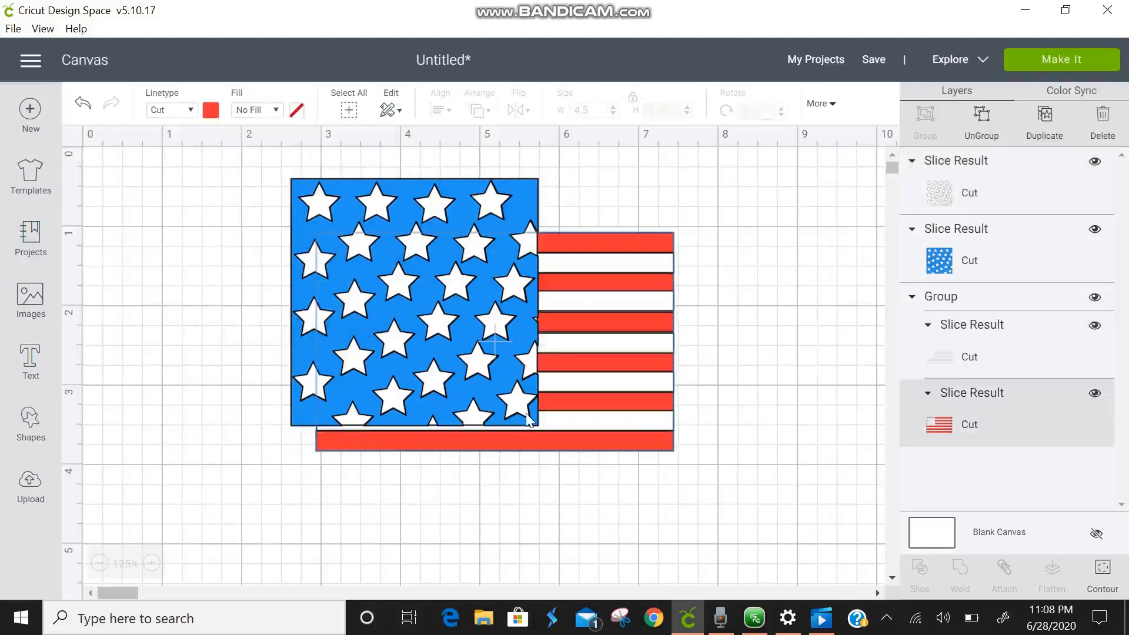
drag(571, 395, 883, 459)
drag(537, 481, 464, 351)
drag(546, 434, 423, 307)
Fit the starred square into the upper-left corner of the striped flag and group all flag pieces together.
drag(418, 237, 684, 331)
drag(485, 325, 613, 524)
drag(834, 470, 557, 413)
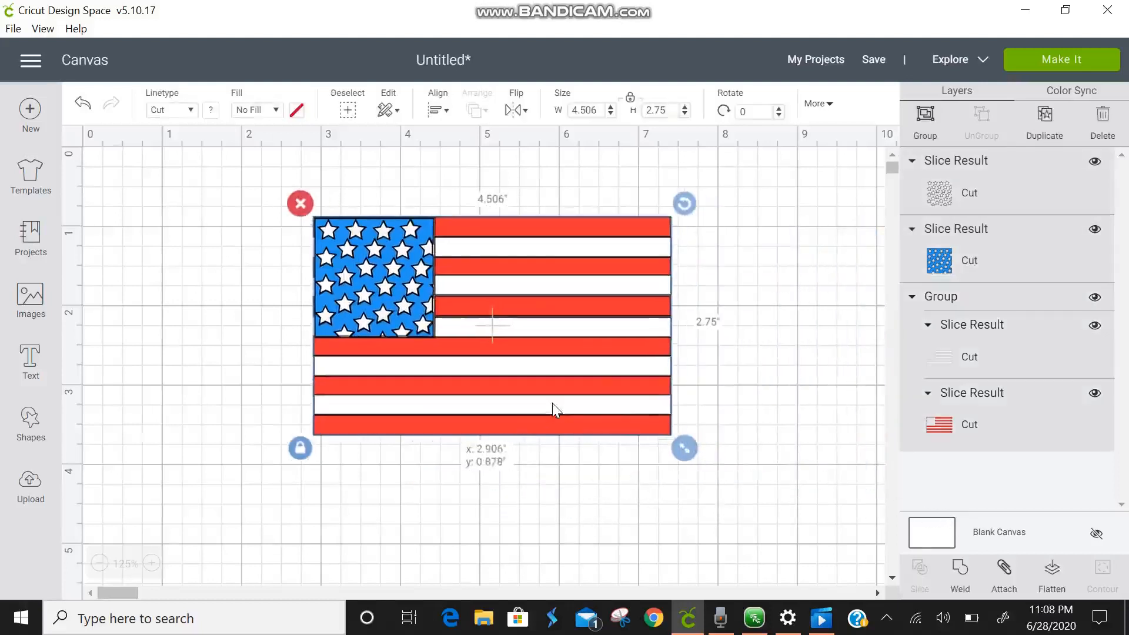
click(930, 115)
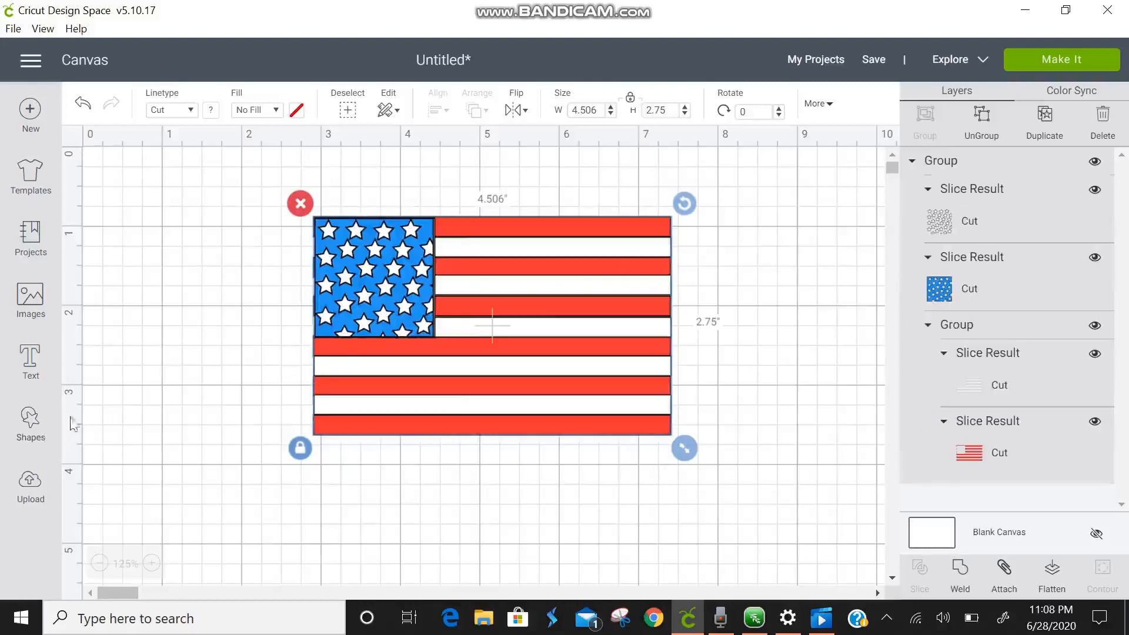
Switch to the Edge browser, browse Bing's image results for black and white sunflower clipart, and close the browser.
click(455, 615)
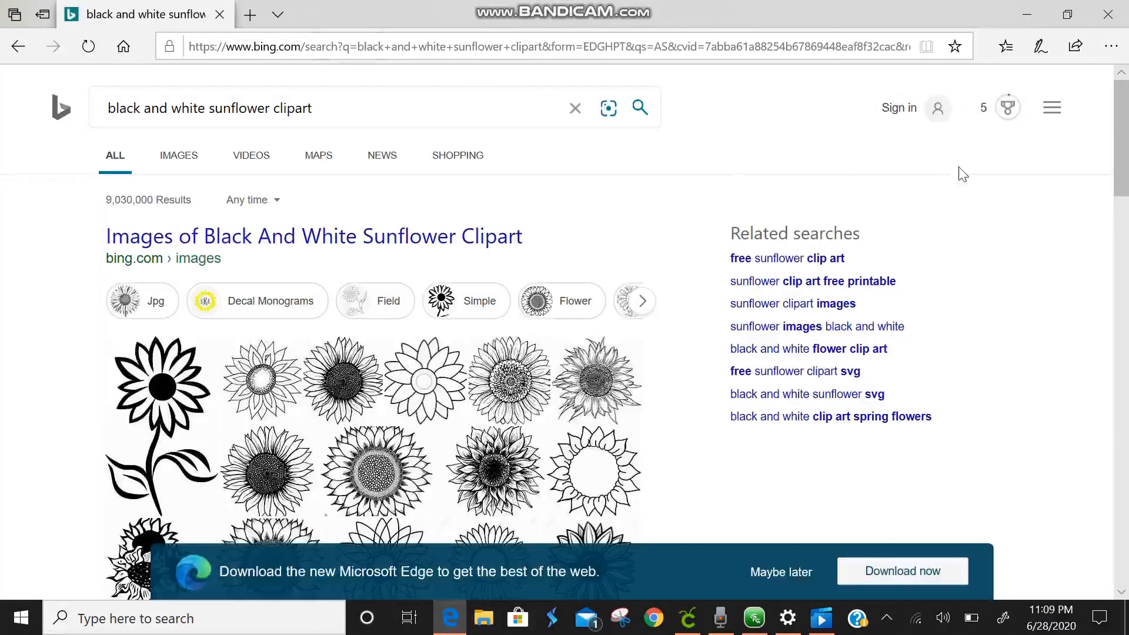
drag(1123, 141, 1124, 171)
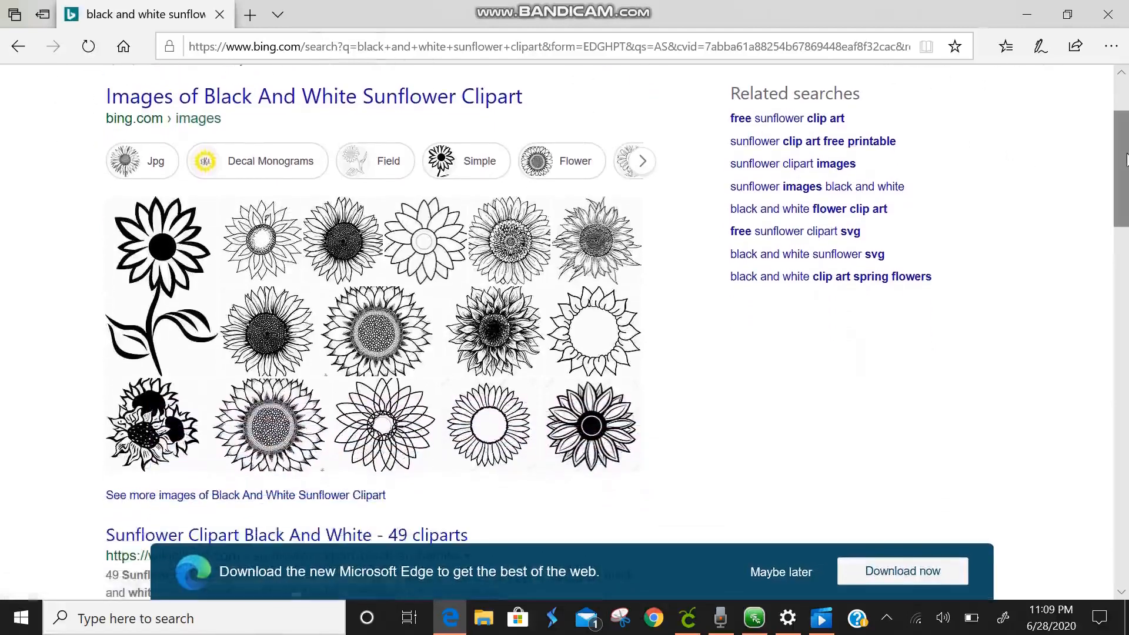
drag(1125, 168, 1127, 97)
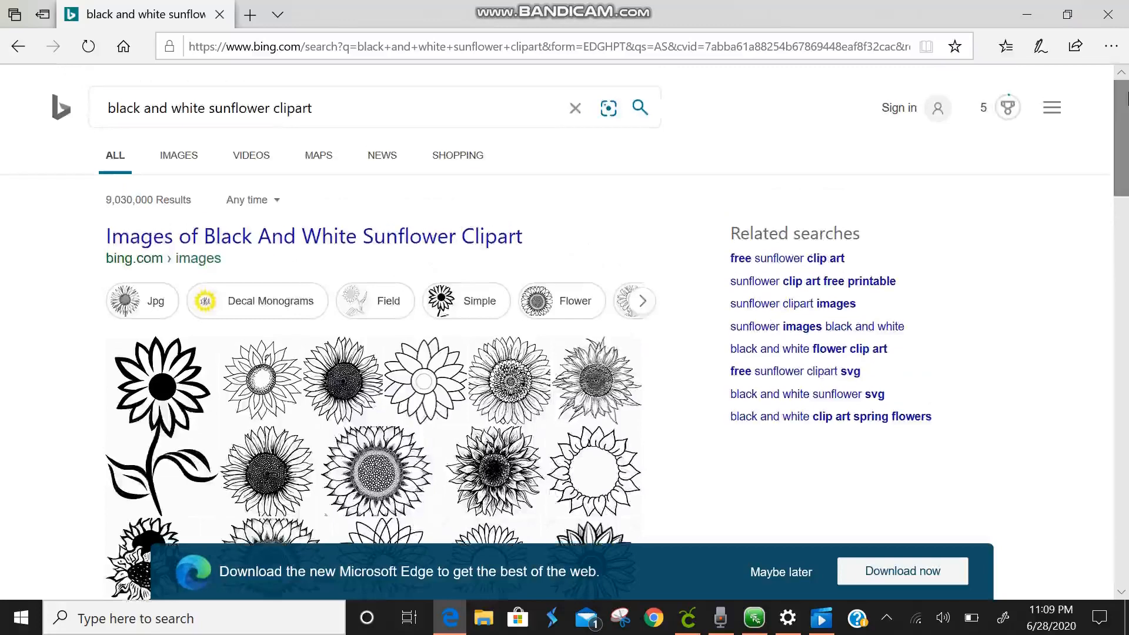
click(189, 162)
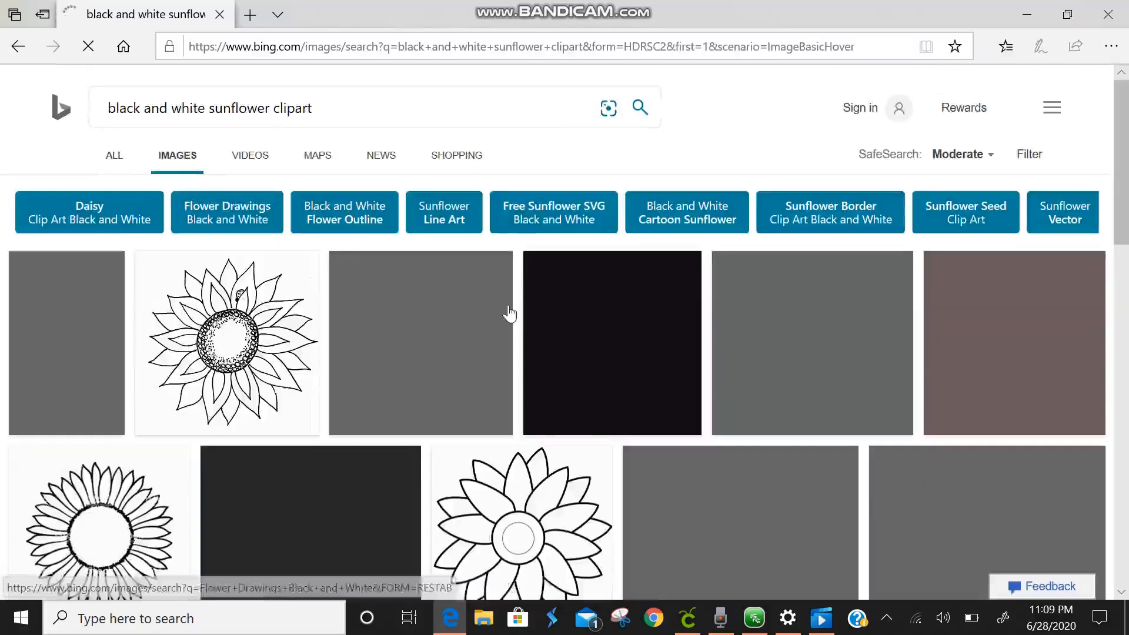
scroll(626, 351, down, 2)
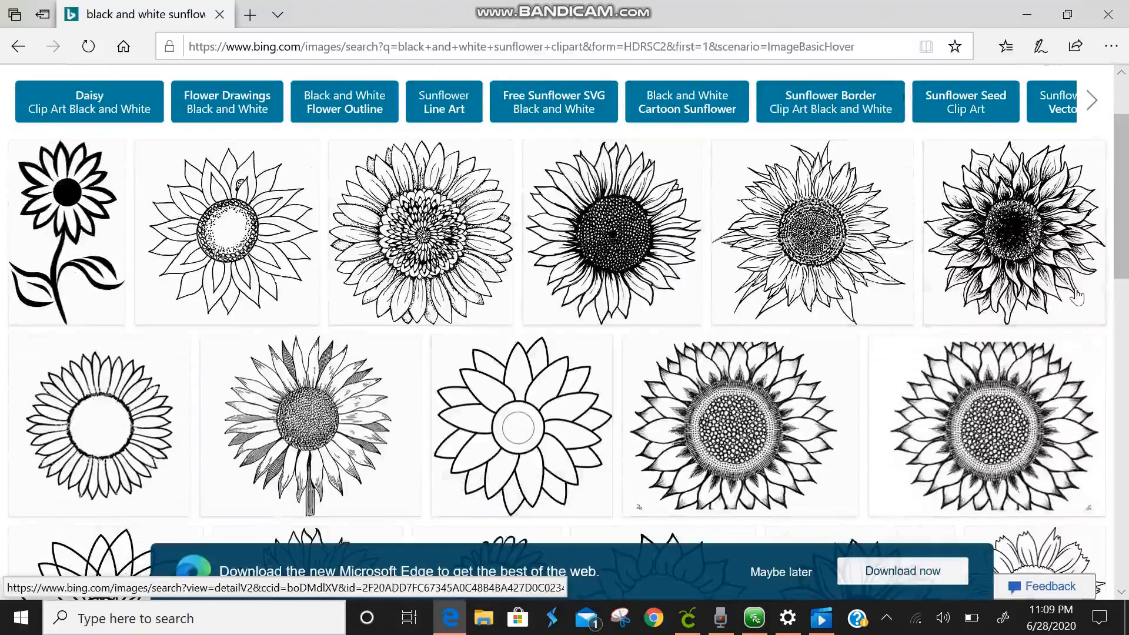
drag(1120, 237, 1120, 254)
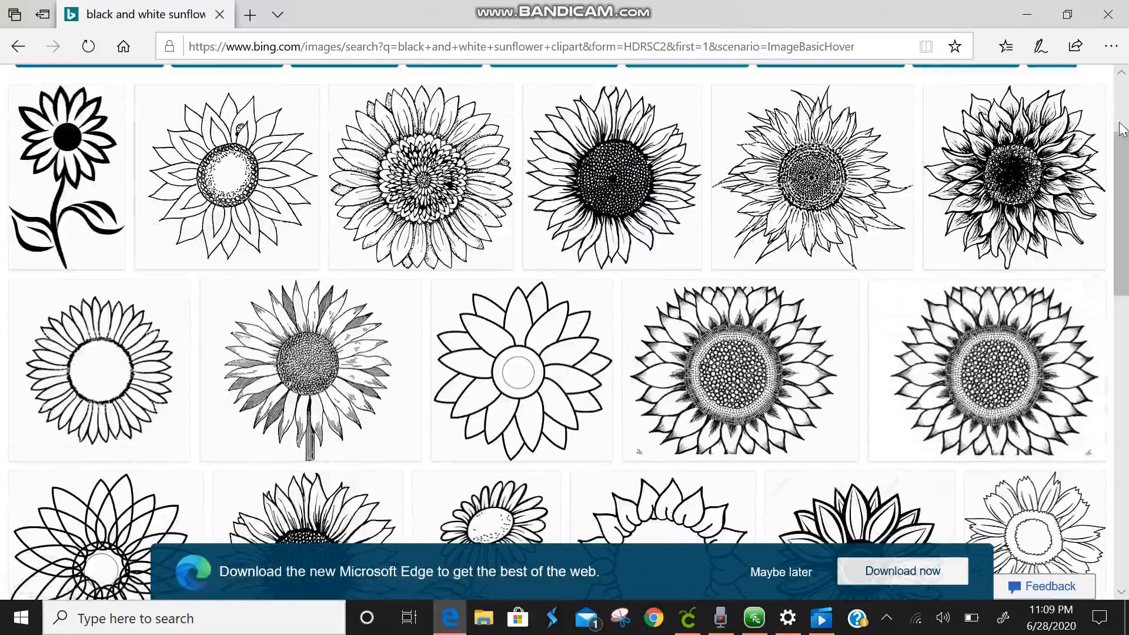
drag(1124, 141, 1119, 34)
click(1108, 14)
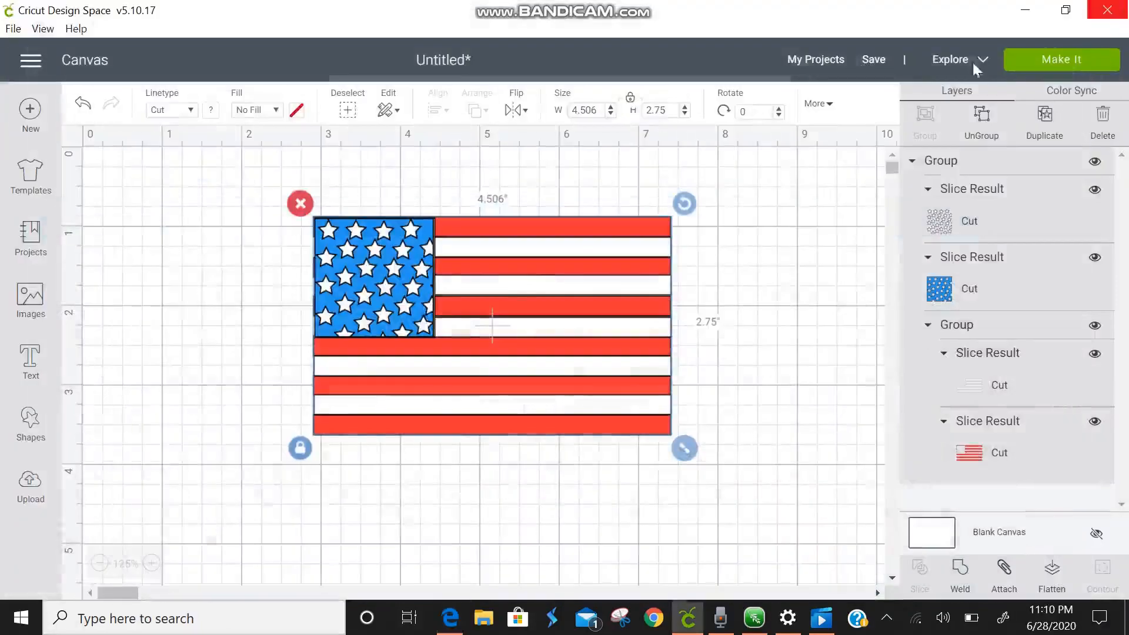
Insert the uploaded round sunflower trace from the uploaded images onto the canvas.
click(26, 304)
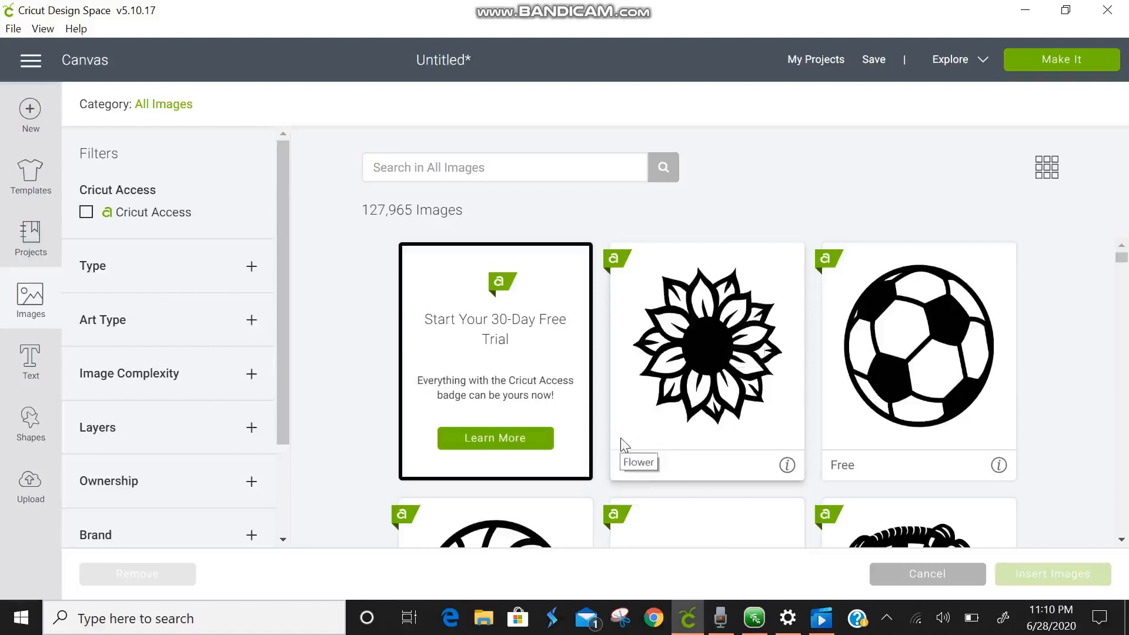
click(28, 487)
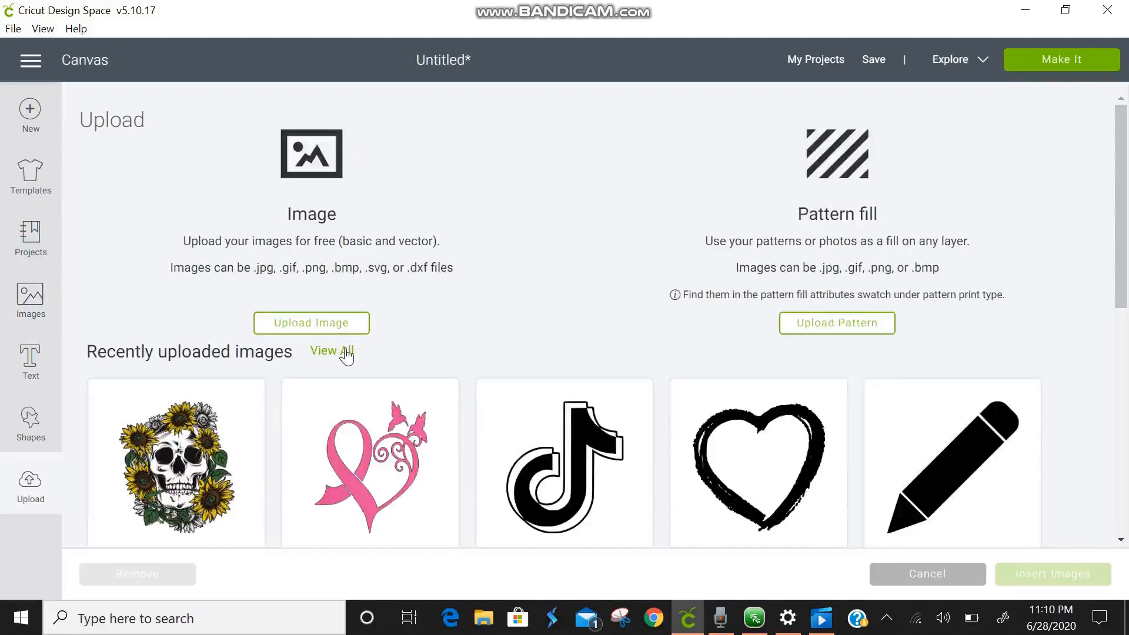
click(346, 351)
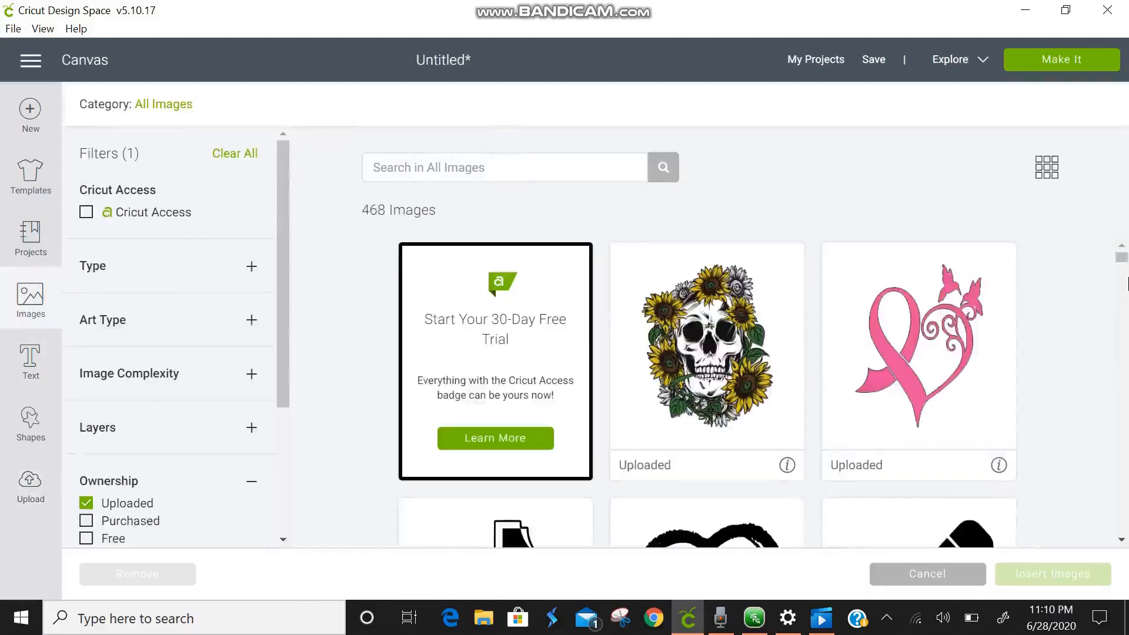
drag(1121, 260, 1125, 328)
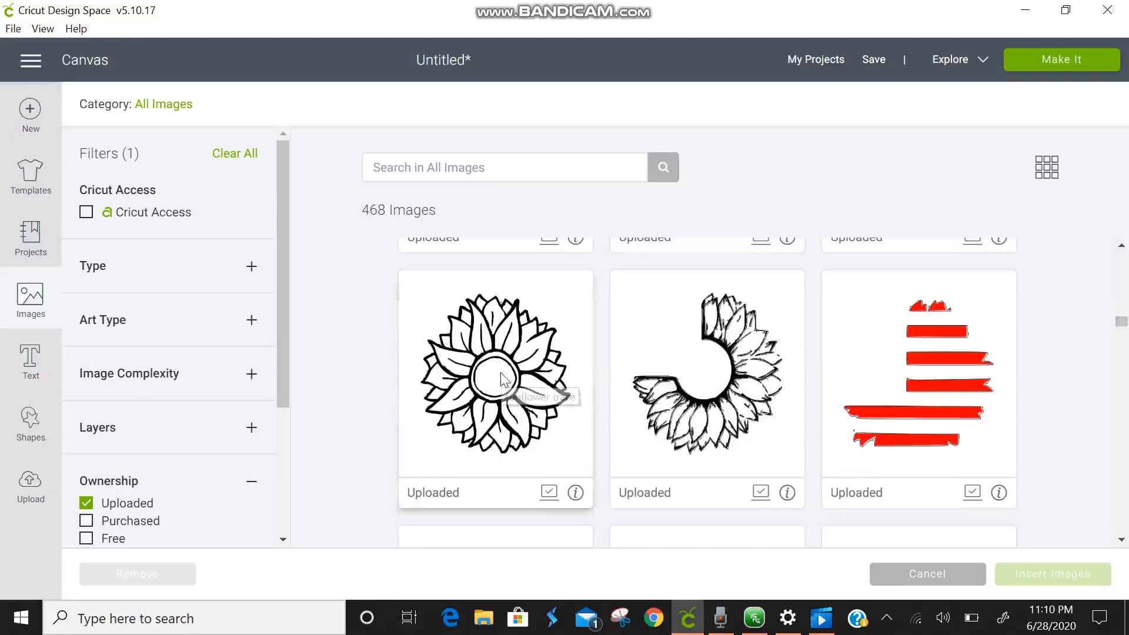
click(553, 385)
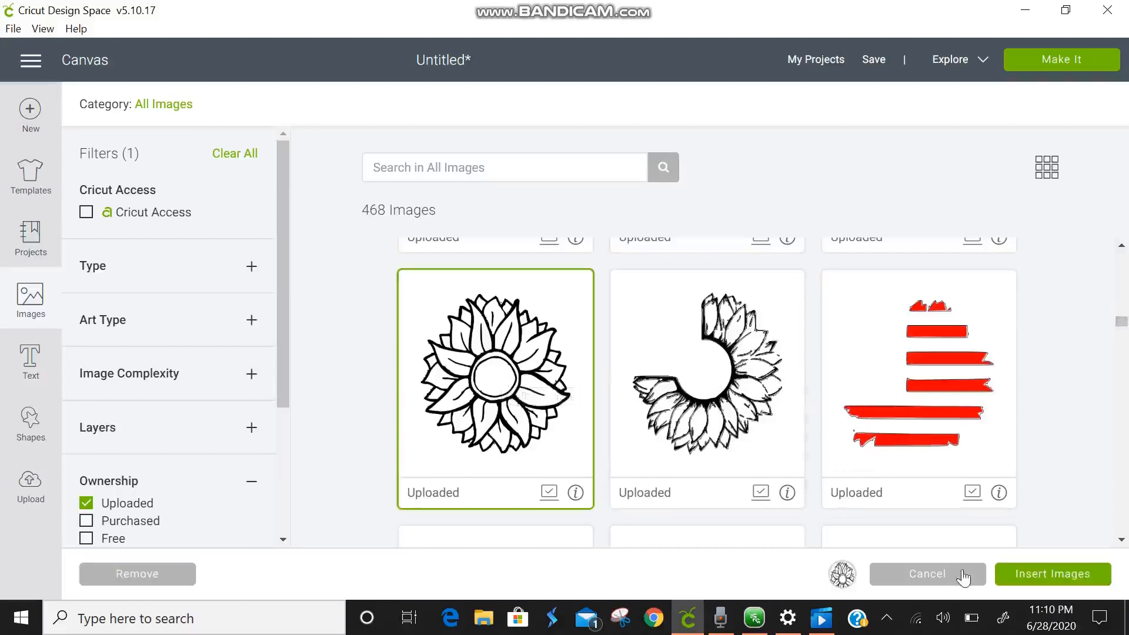
click(1026, 577)
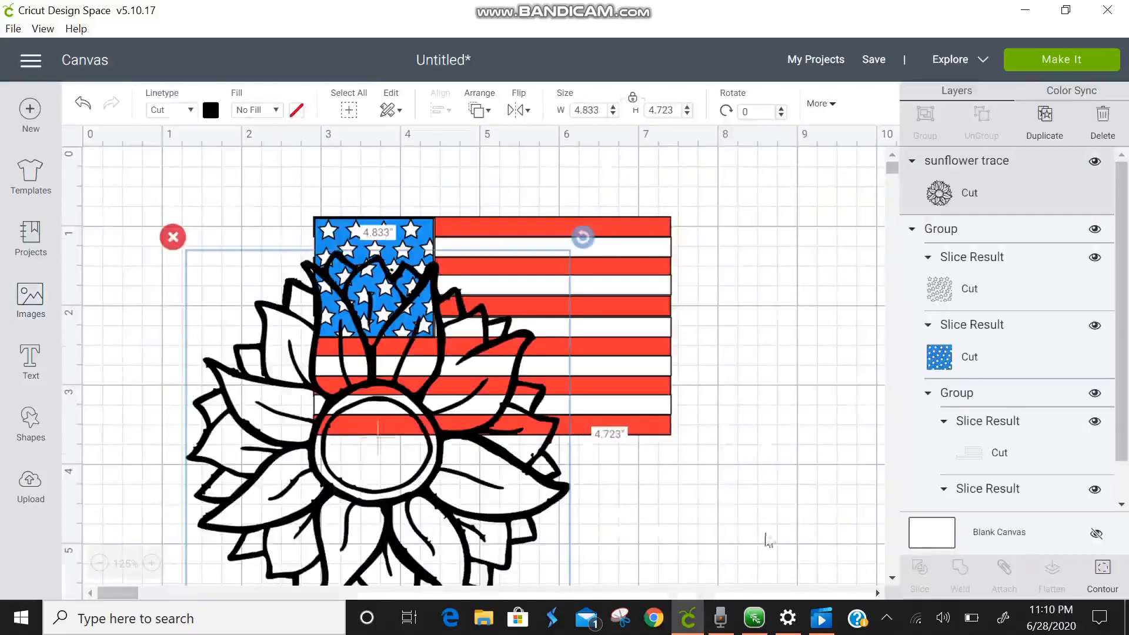
Scale the sunflower trace to about 2.82 inches wide and place it over the left part of the flag, overlapping the starred square.
drag(420, 474, 486, 424)
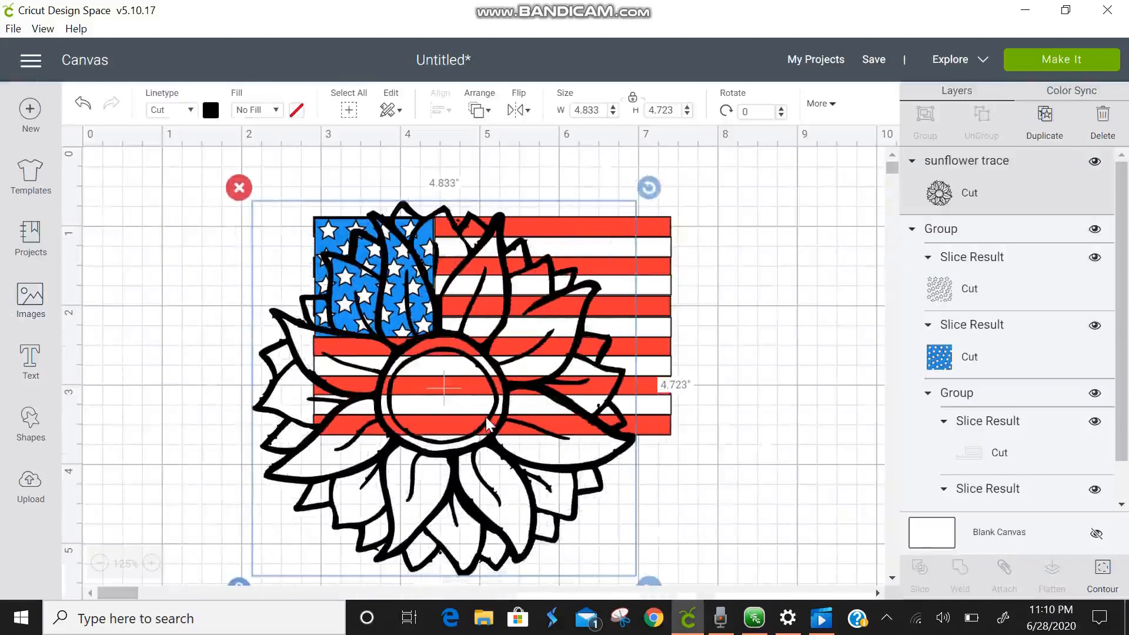
drag(649, 584, 489, 430)
drag(372, 352, 435, 365)
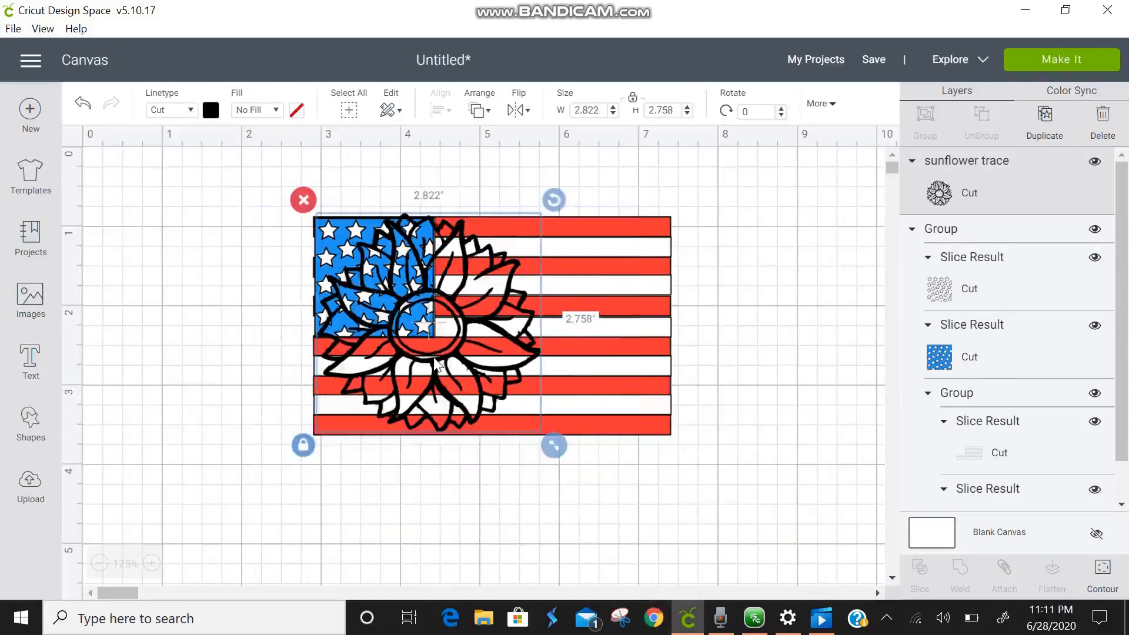
click(513, 485)
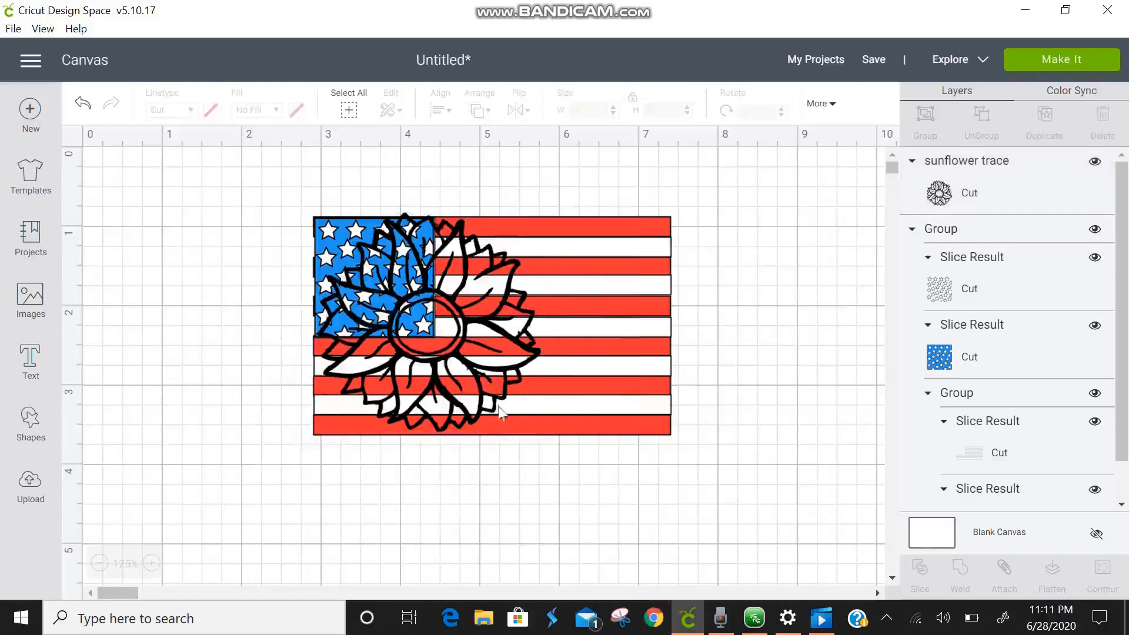
Hide the sunflower trace and ungroup the flag.
click(484, 375)
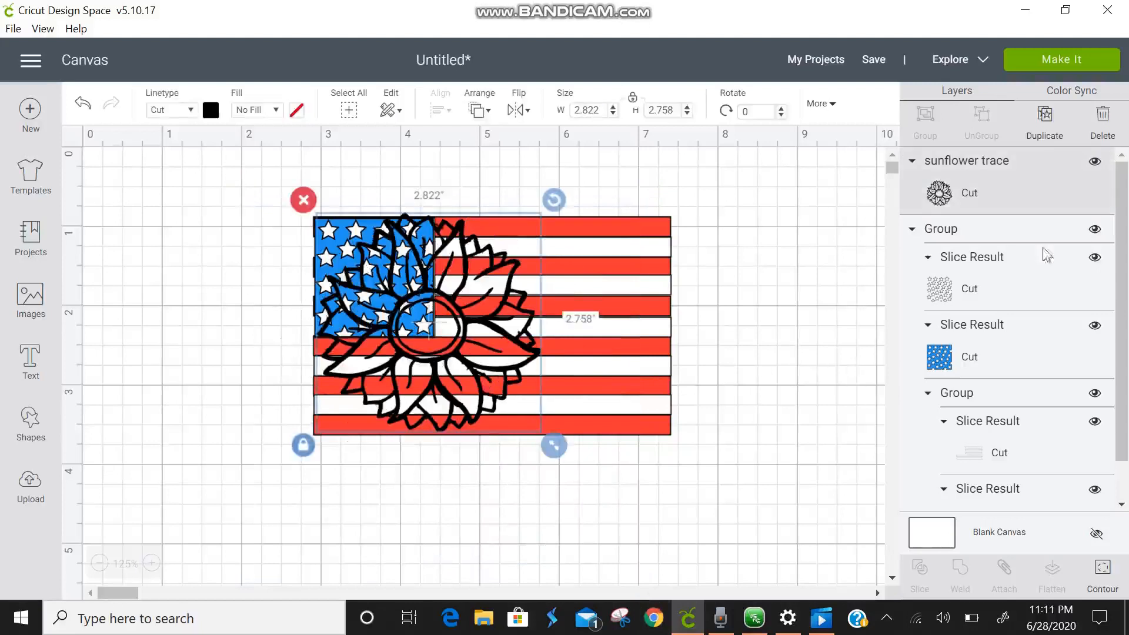
click(1095, 161)
click(653, 294)
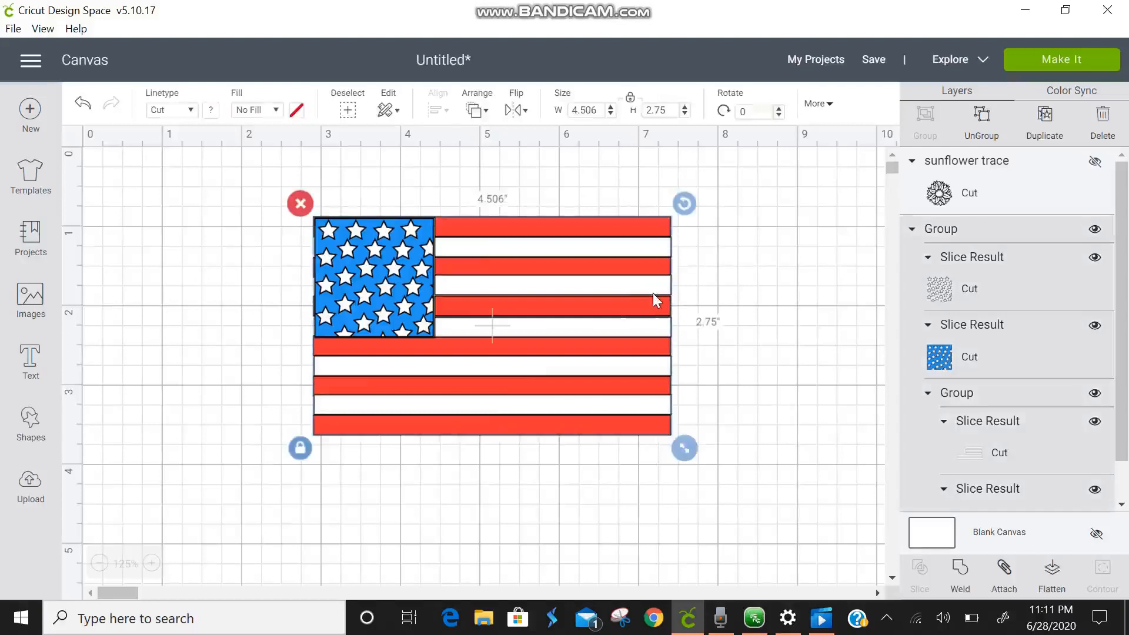
click(986, 119)
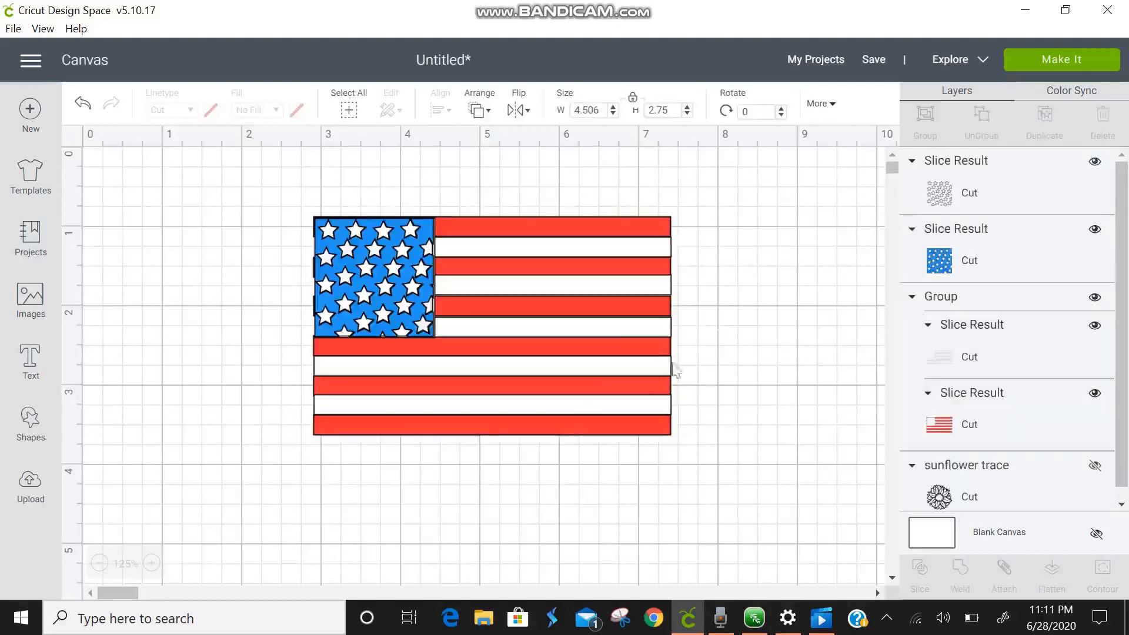
Hide the white star, blue square and white stripe layers so that only the red stripes show.
click(1095, 162)
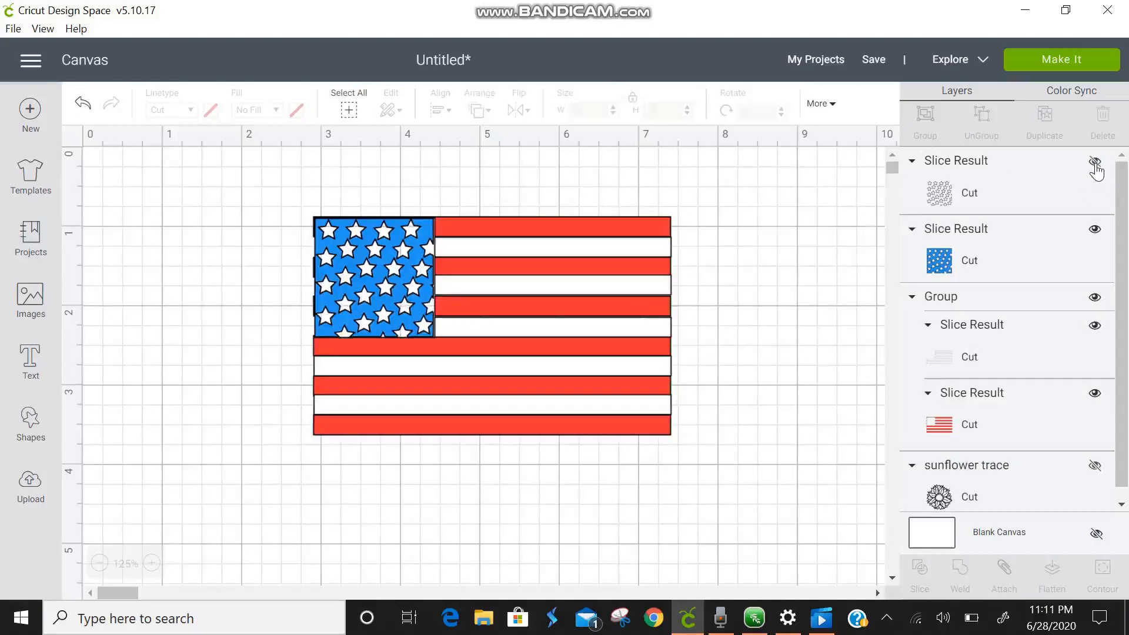
click(1095, 229)
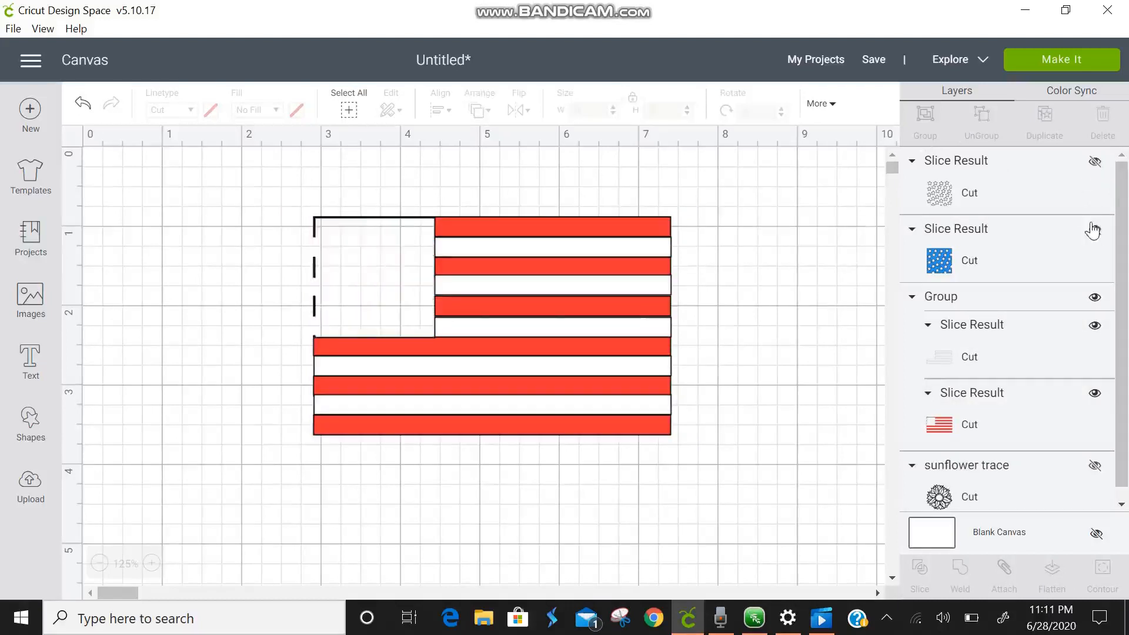
click(1095, 327)
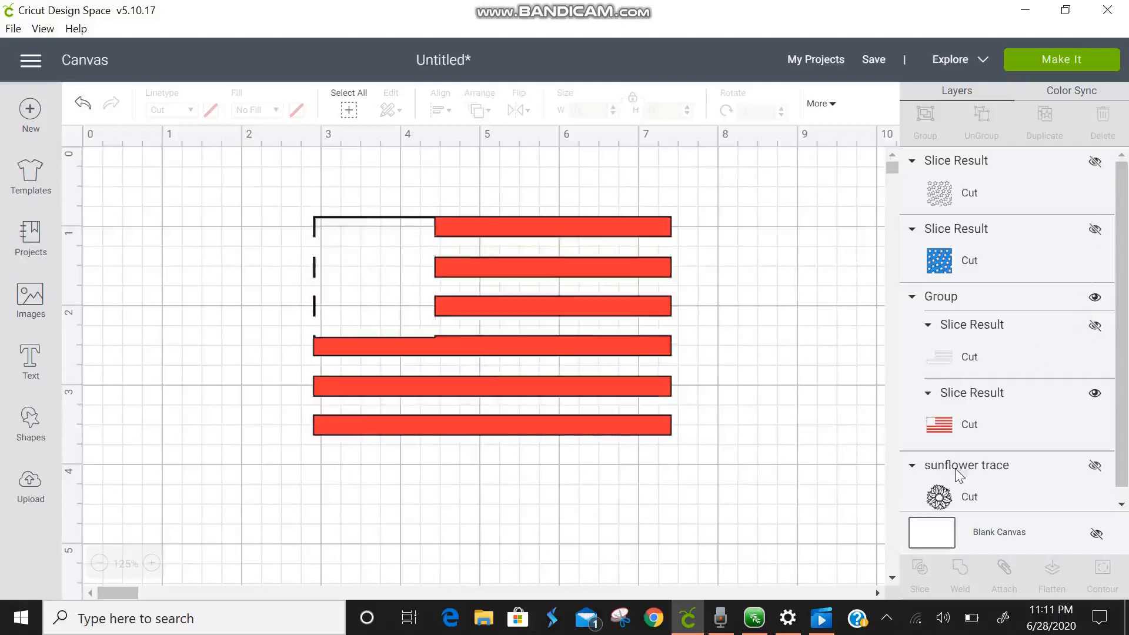
Show the sunflower trace and move it forward, in front of the red stripes.
click(1095, 466)
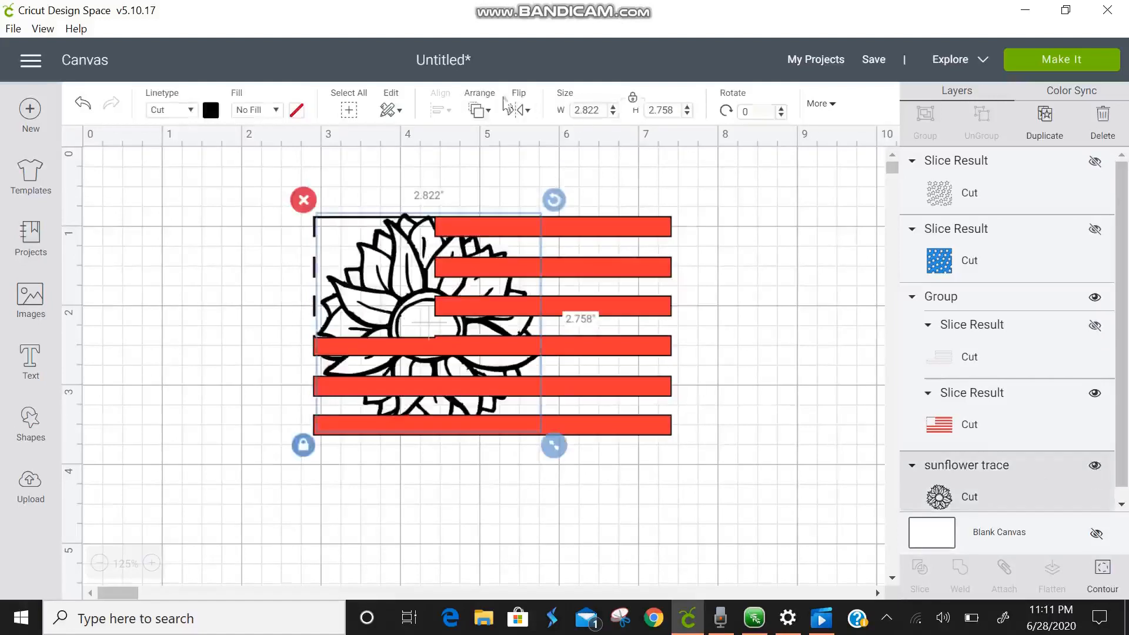
click(476, 112)
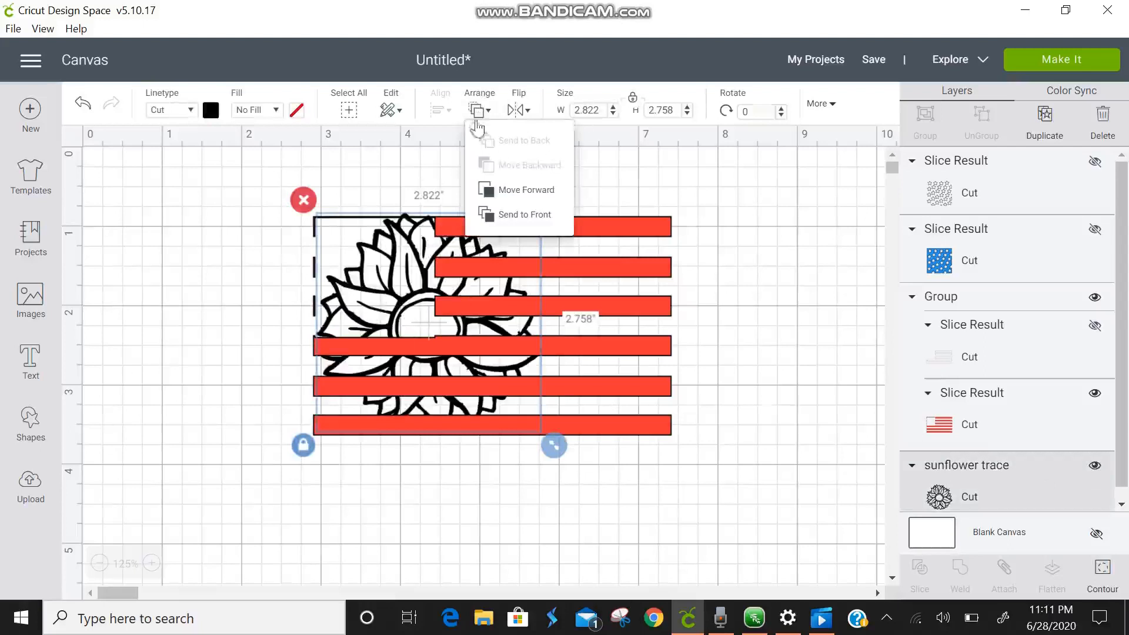
click(528, 191)
click(529, 194)
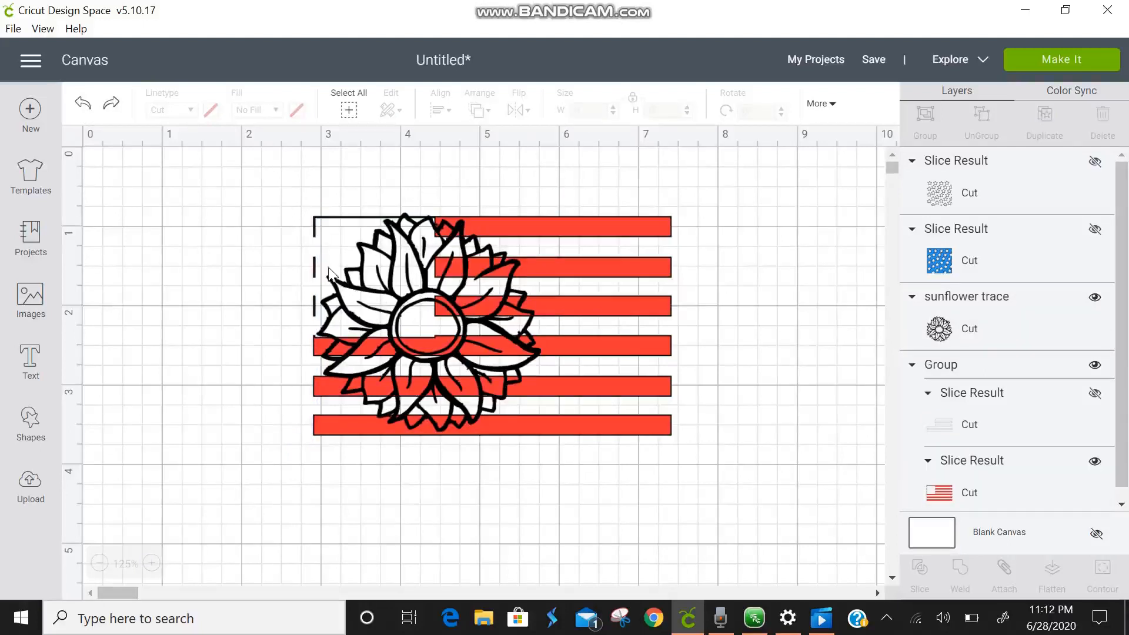
Duplicate the sunflower trace four times.
click(446, 294)
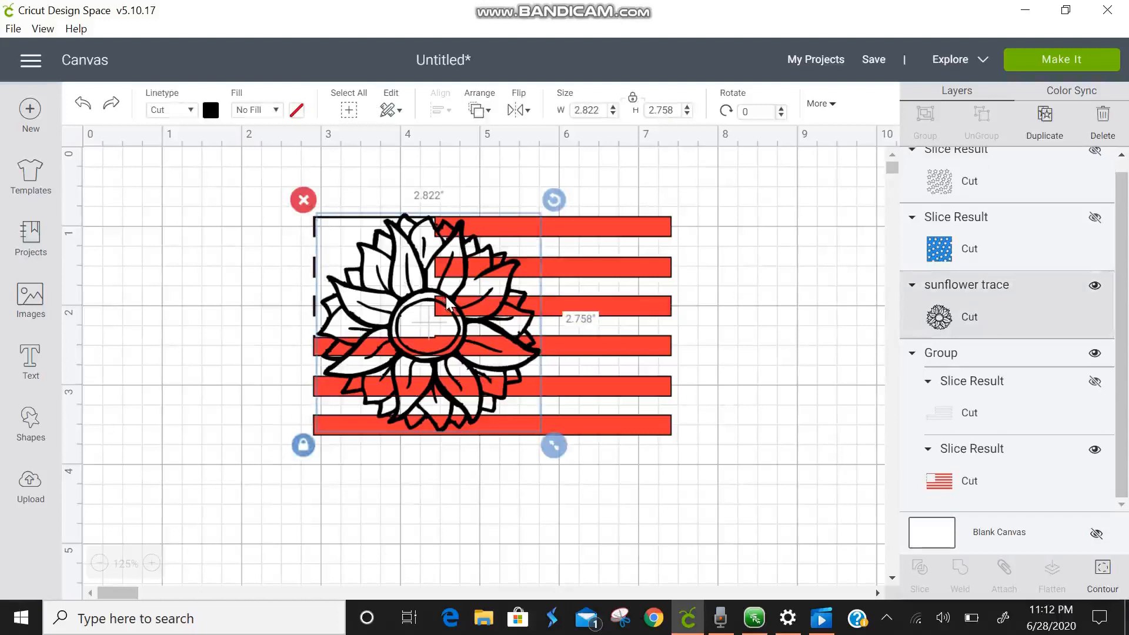
click(1047, 138)
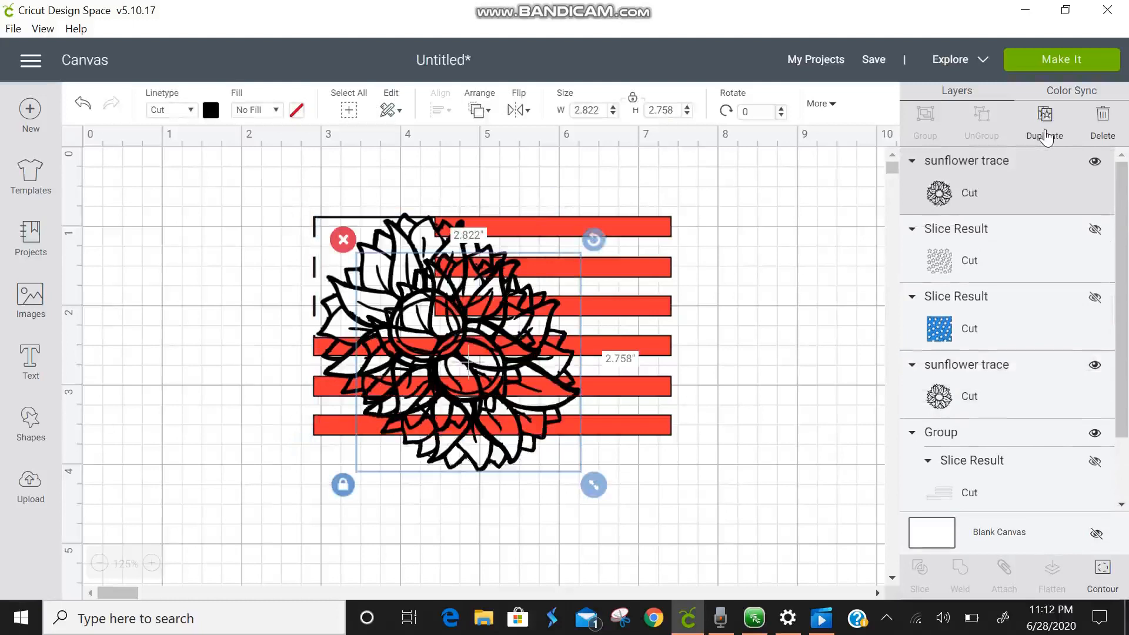
click(1046, 137)
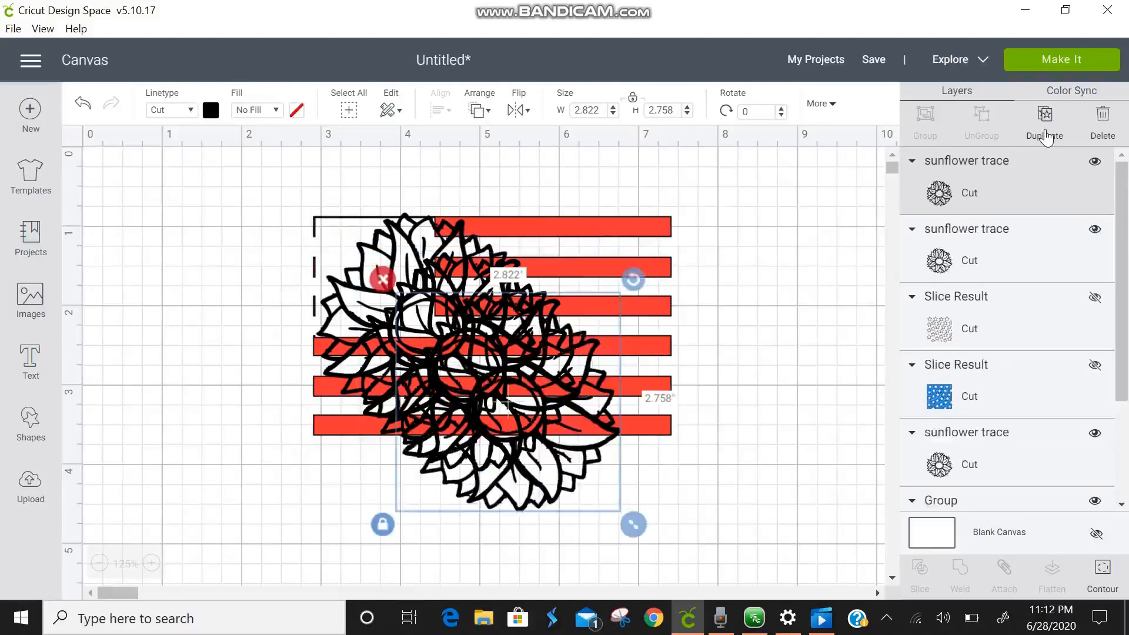
click(1046, 138)
click(1046, 137)
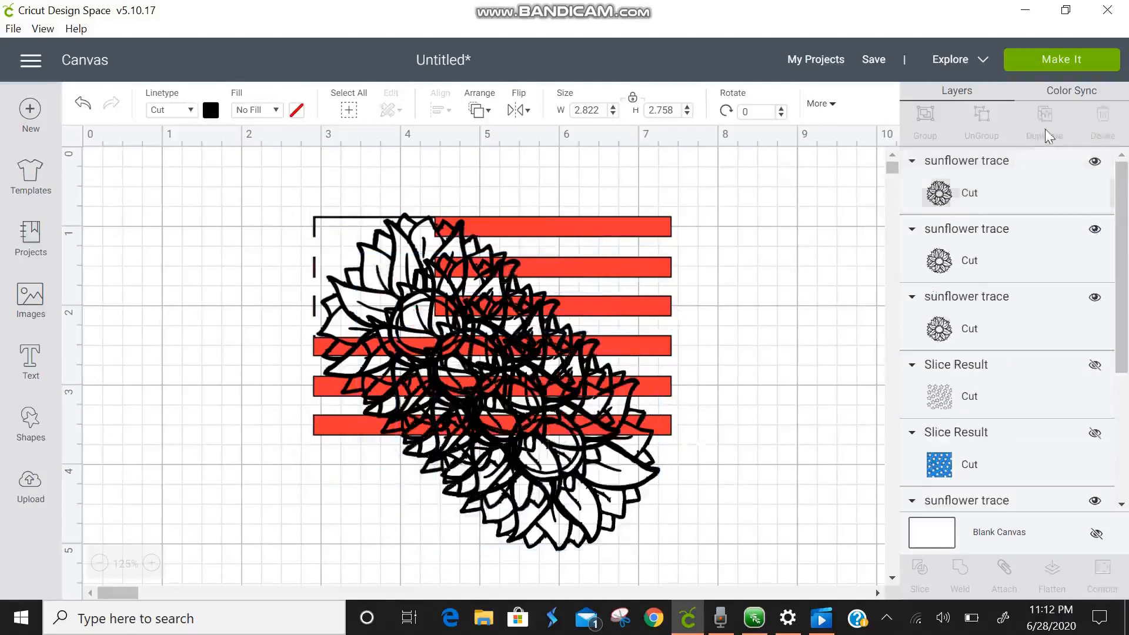
Hide the four duplicate sunflower layers, leaving the original over the red stripes.
click(1095, 162)
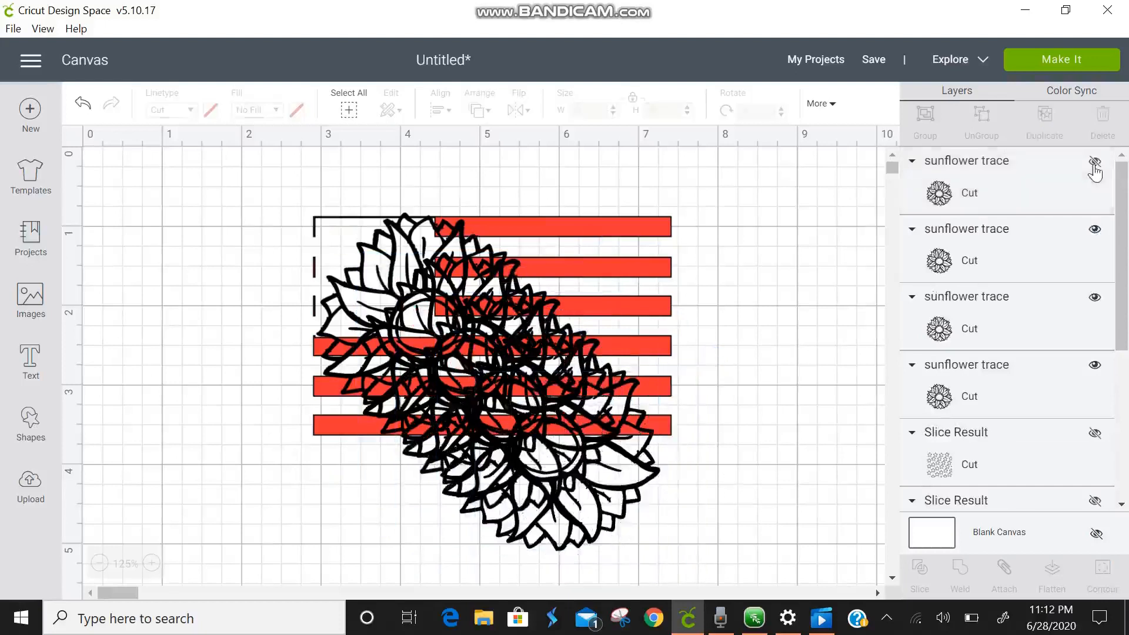
click(1095, 230)
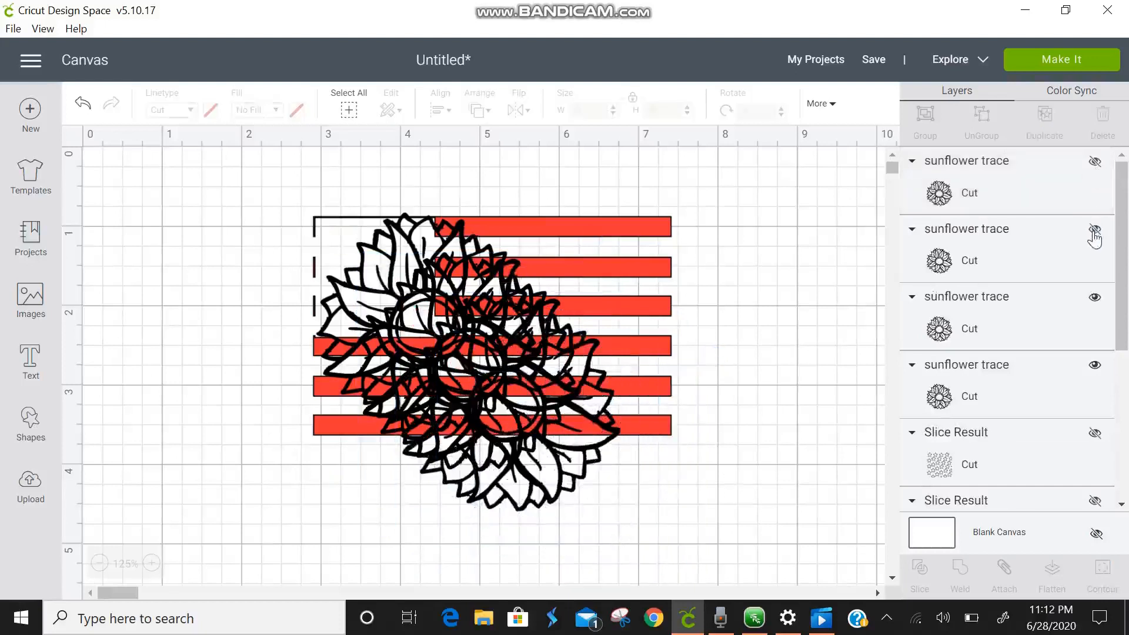
click(1095, 297)
click(1096, 366)
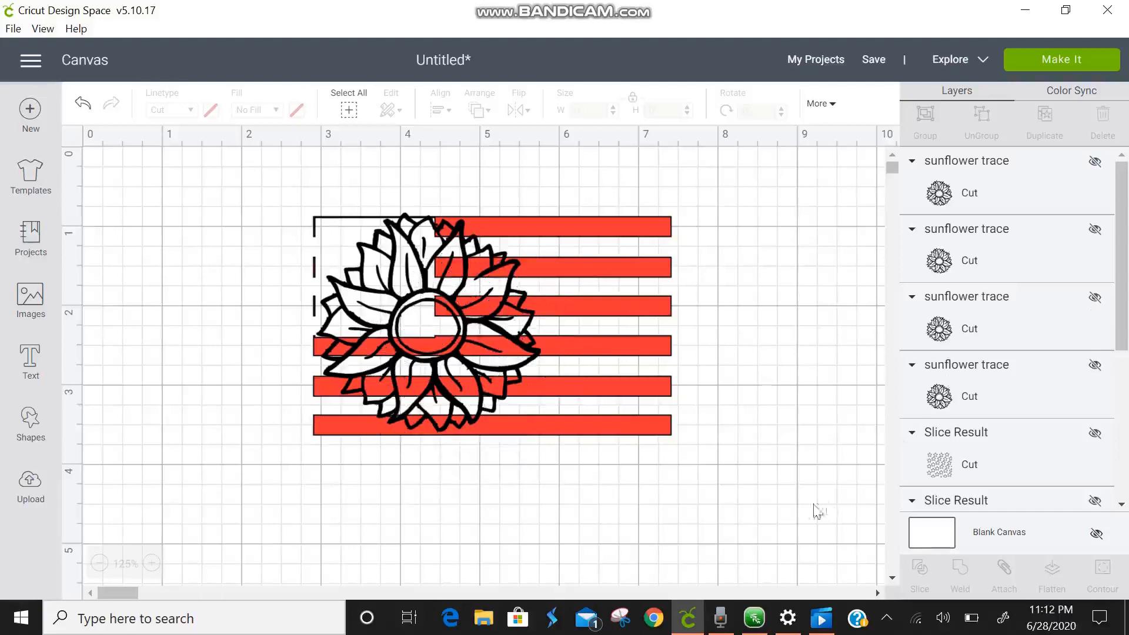
Slice the sunflower outline out of the red stripes and delete the three leftover slice pieces.
drag(734, 492, 298, 189)
click(925, 574)
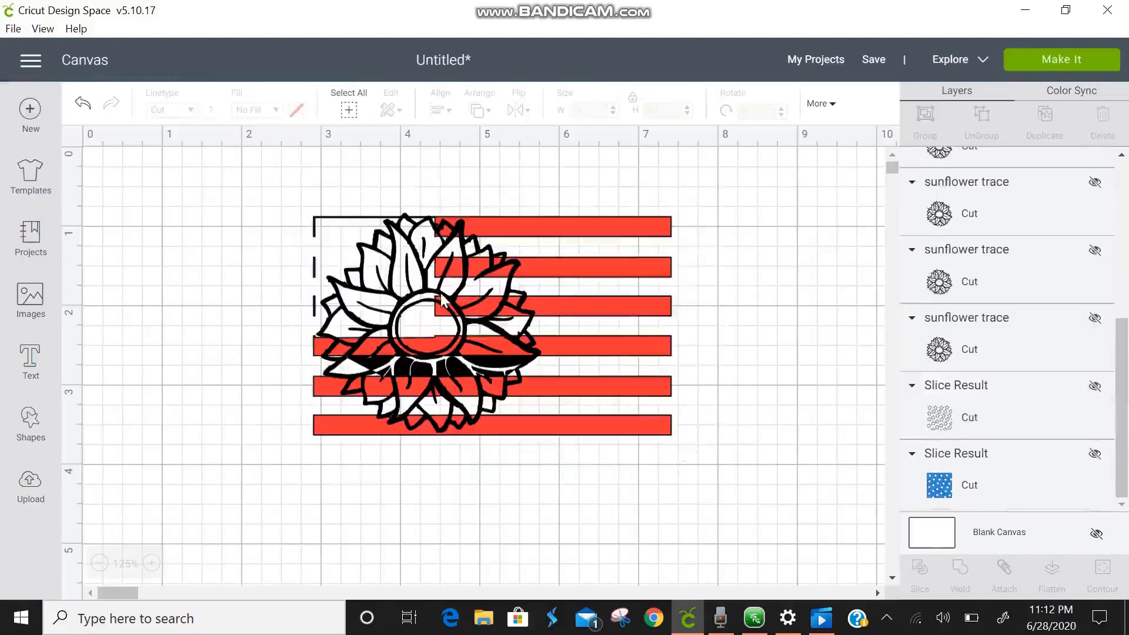
drag(441, 296, 441, 398)
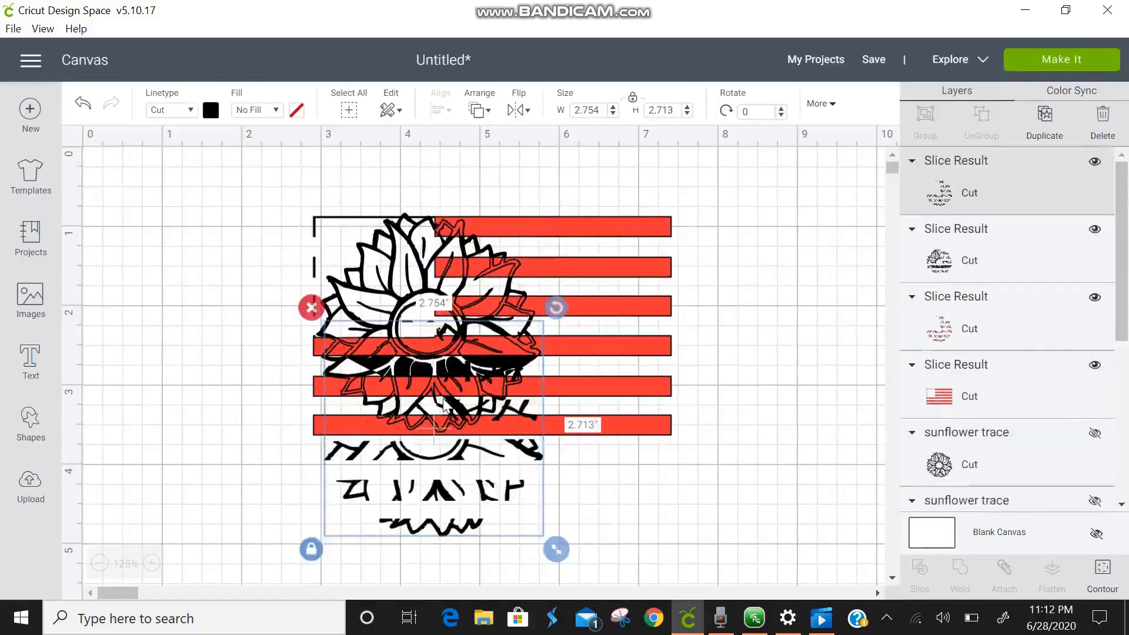
click(313, 307)
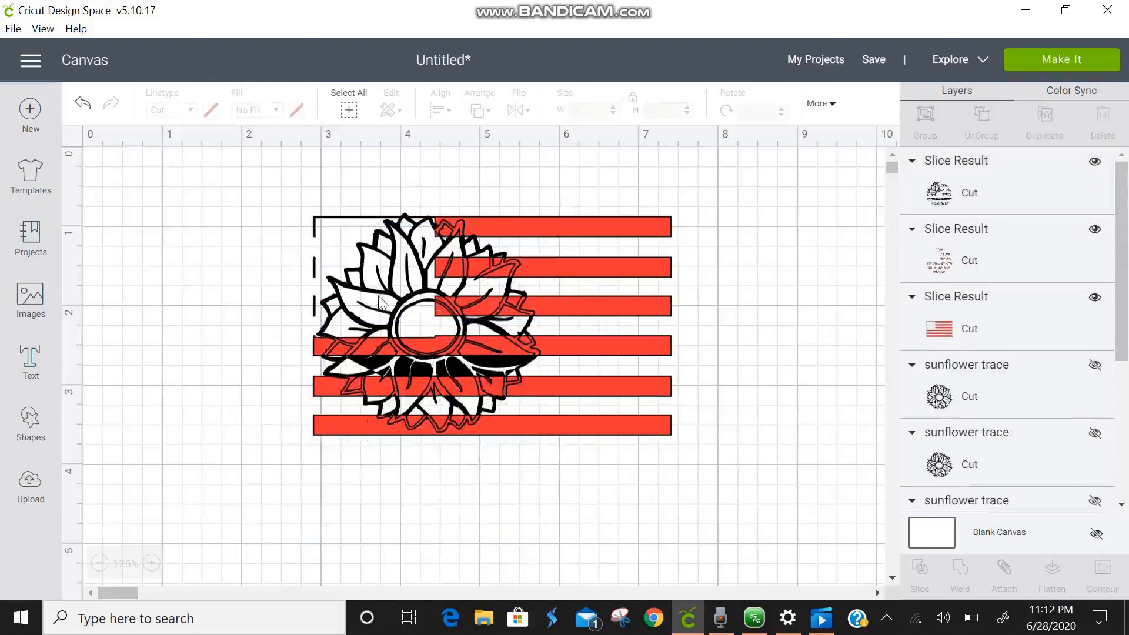
drag(382, 297, 382, 430)
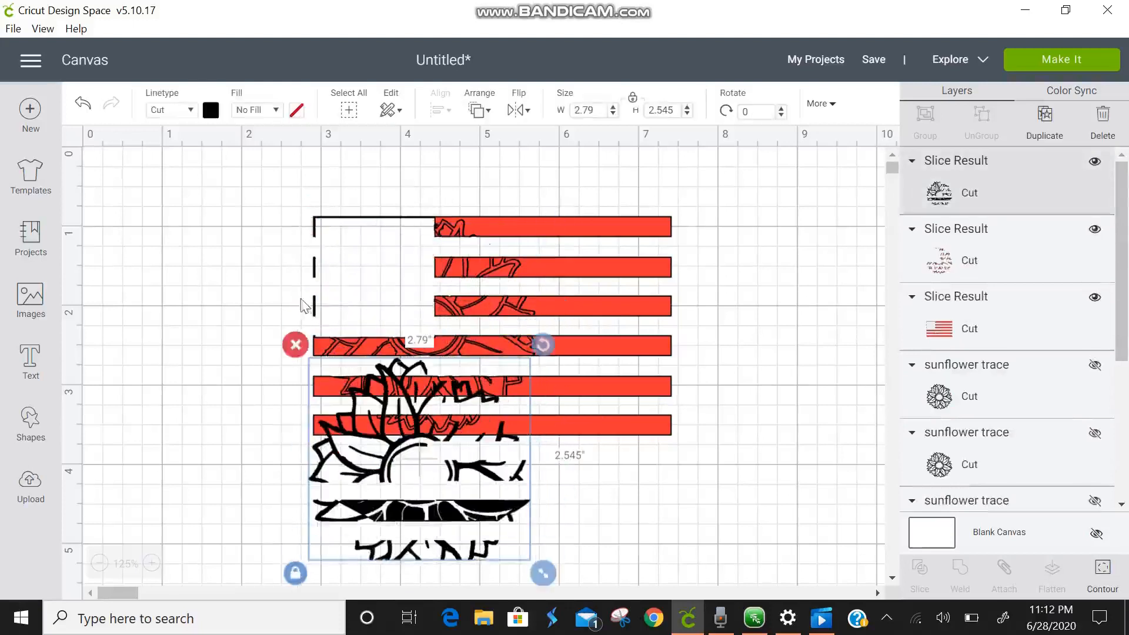
click(296, 344)
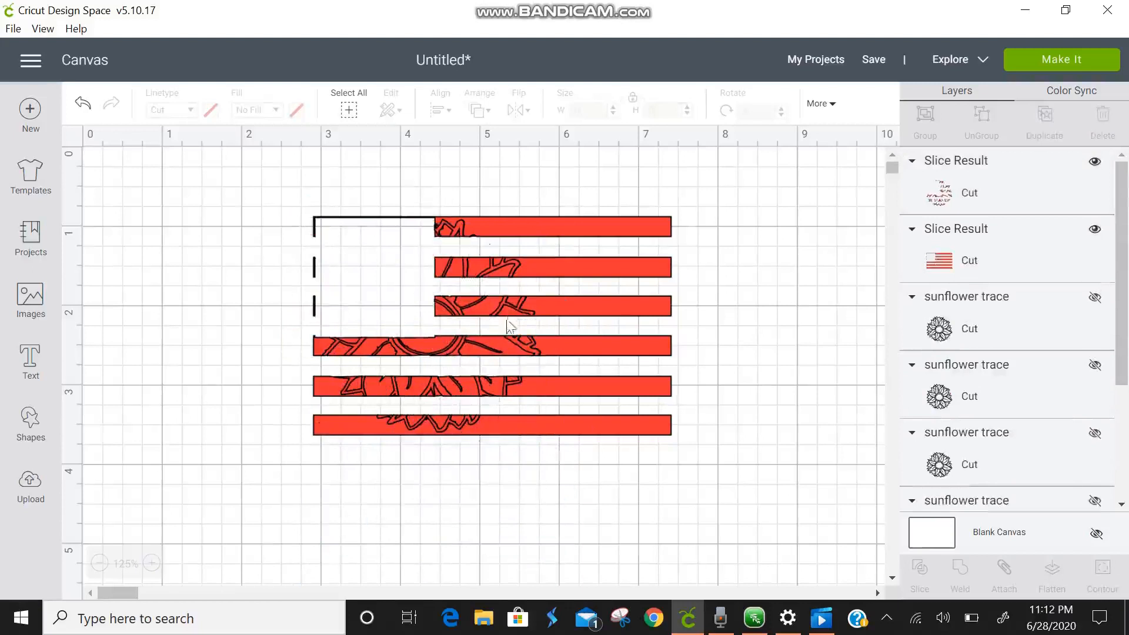
drag(503, 310, 477, 445)
click(275, 339)
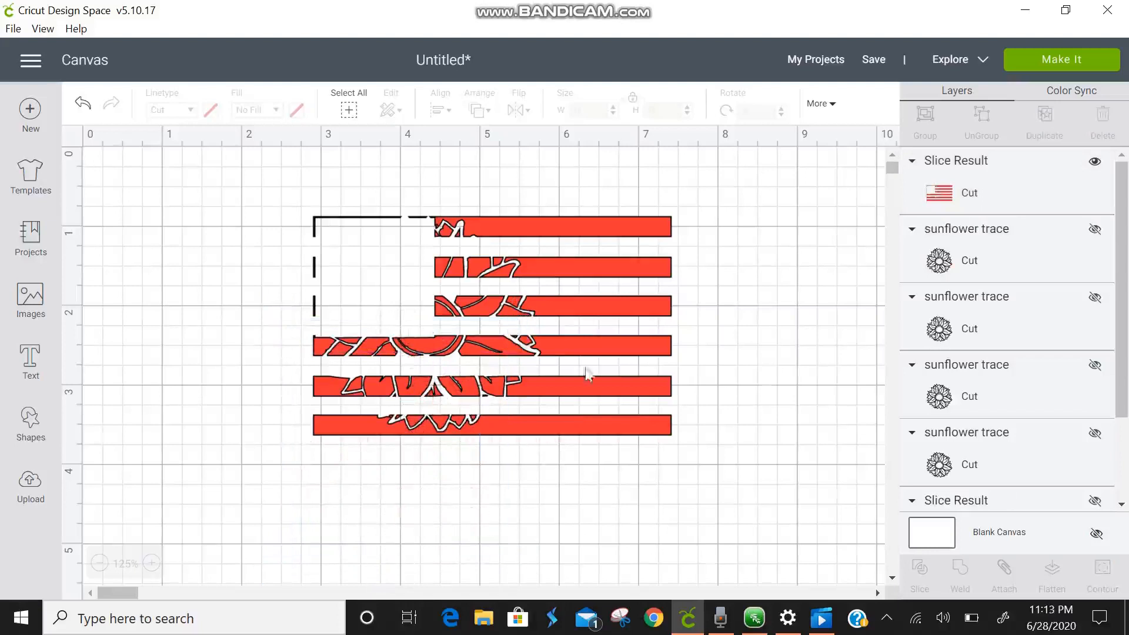
Open the contours of the sliced red stripes and try to hide the thin slivers around the empty canton area.
click(640, 396)
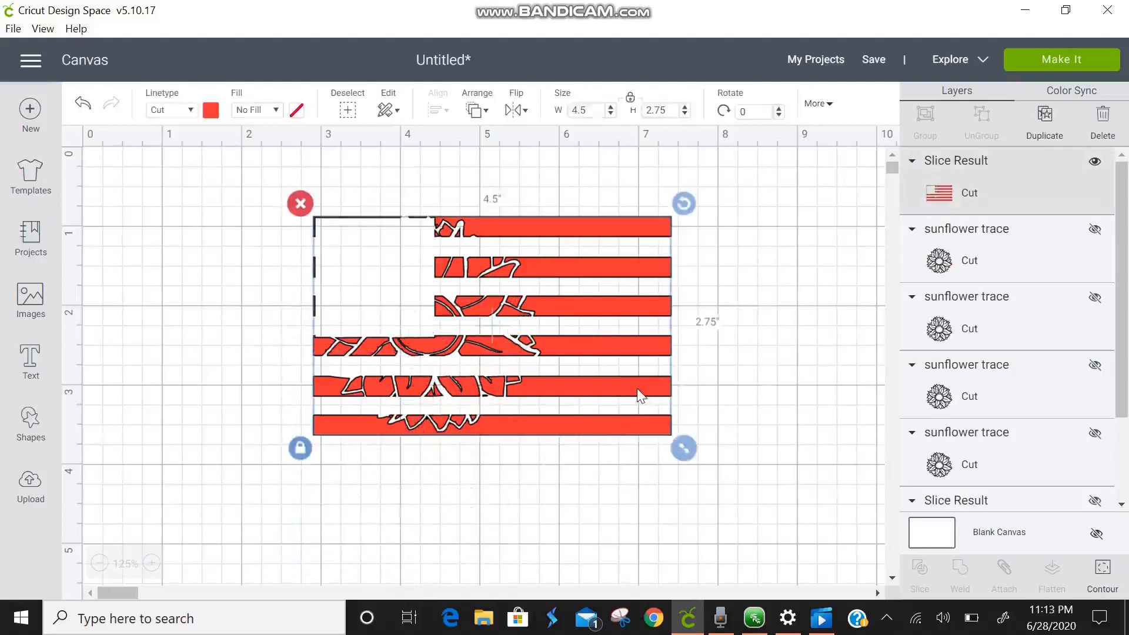
click(1105, 571)
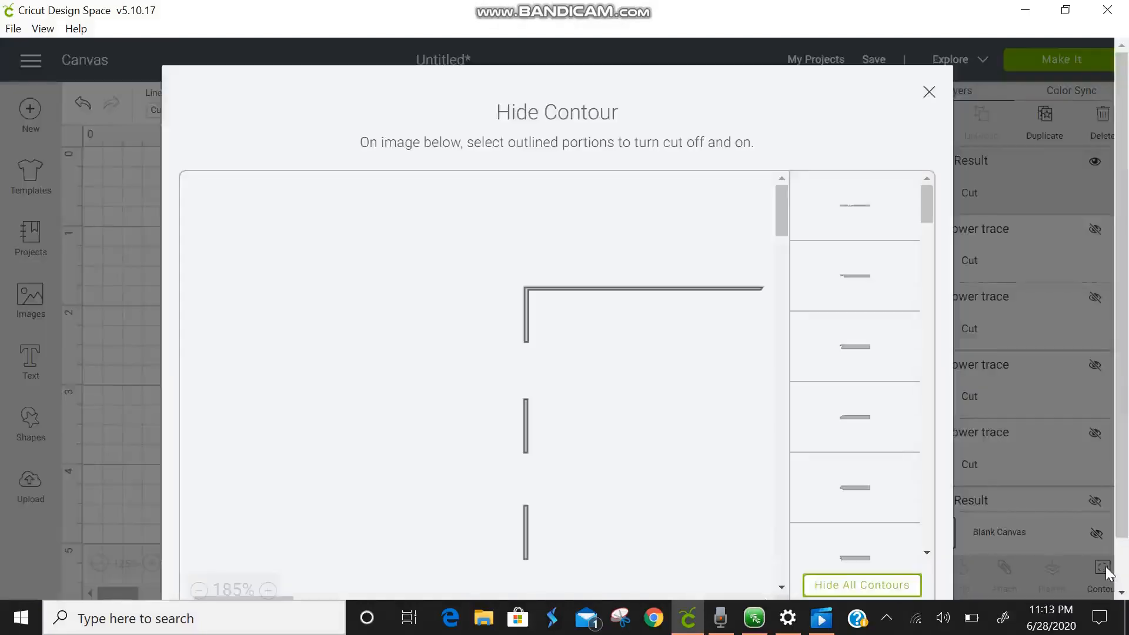
click(198, 590)
click(198, 590)
click(199, 590)
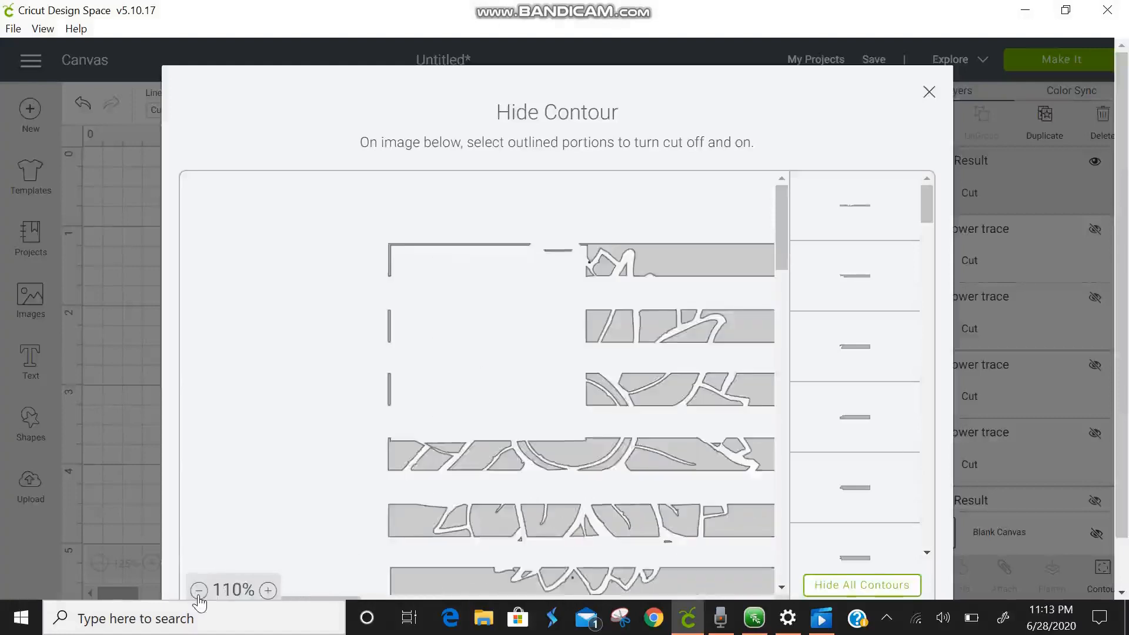
click(199, 590)
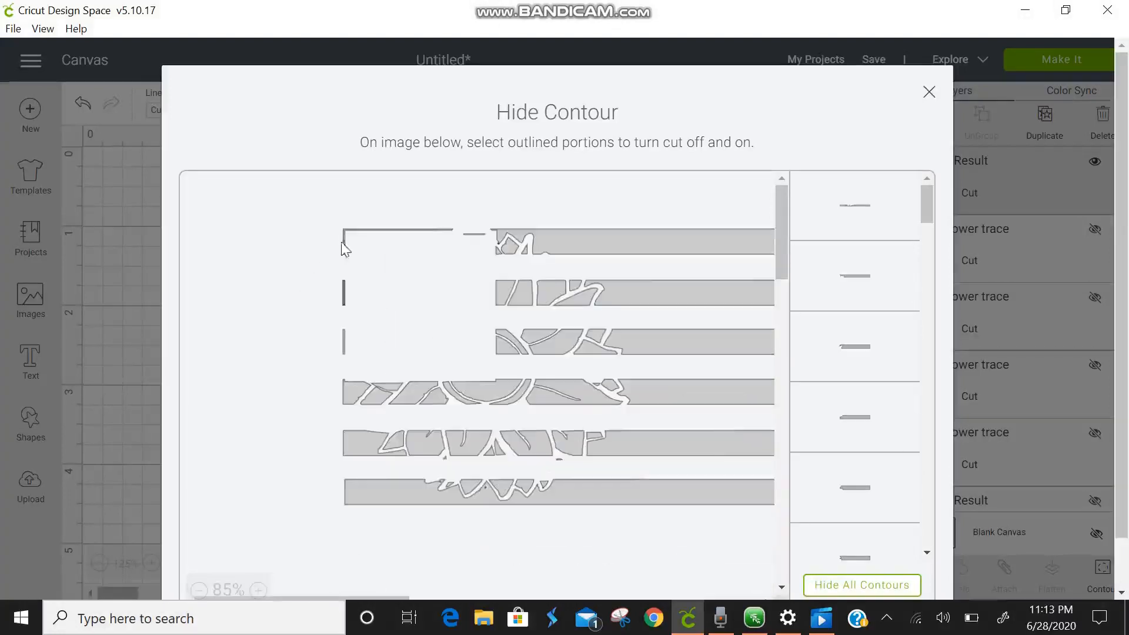
click(344, 289)
click(345, 341)
click(346, 246)
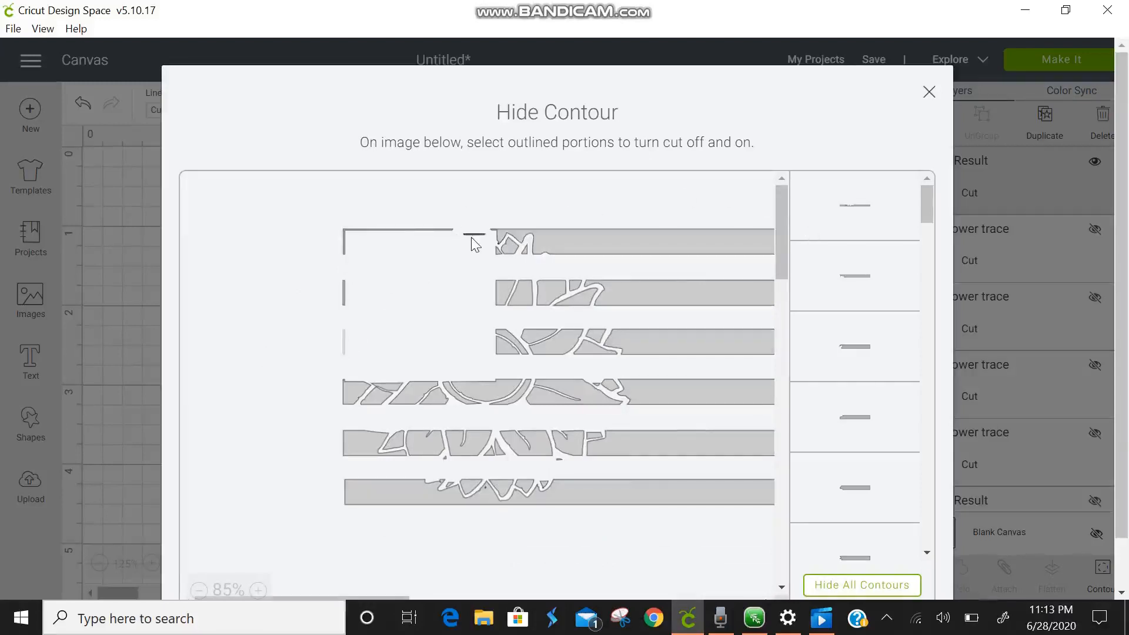
click(435, 232)
click(346, 294)
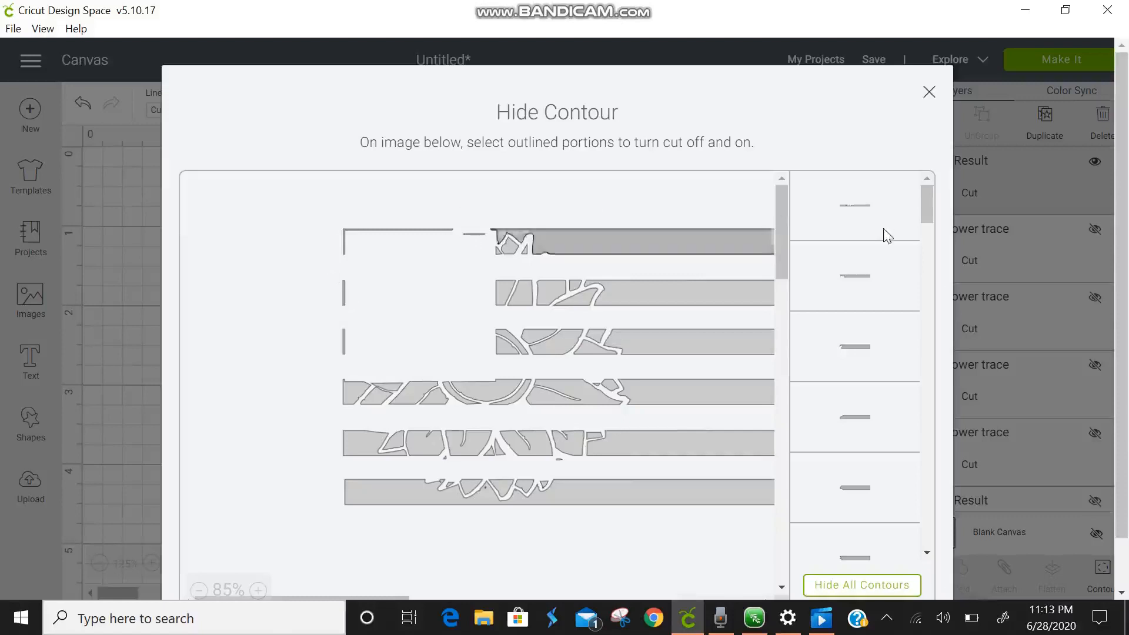
Hide the contours of the red stripe sections lying outside the sunflower on both sides.
click(669, 239)
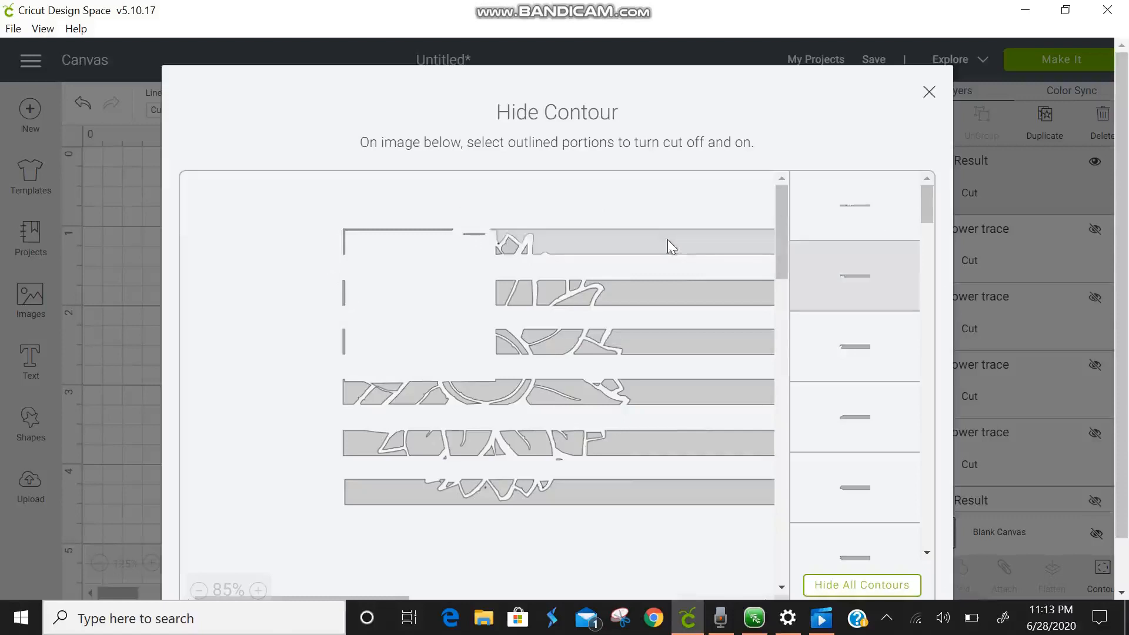
click(689, 292)
click(687, 347)
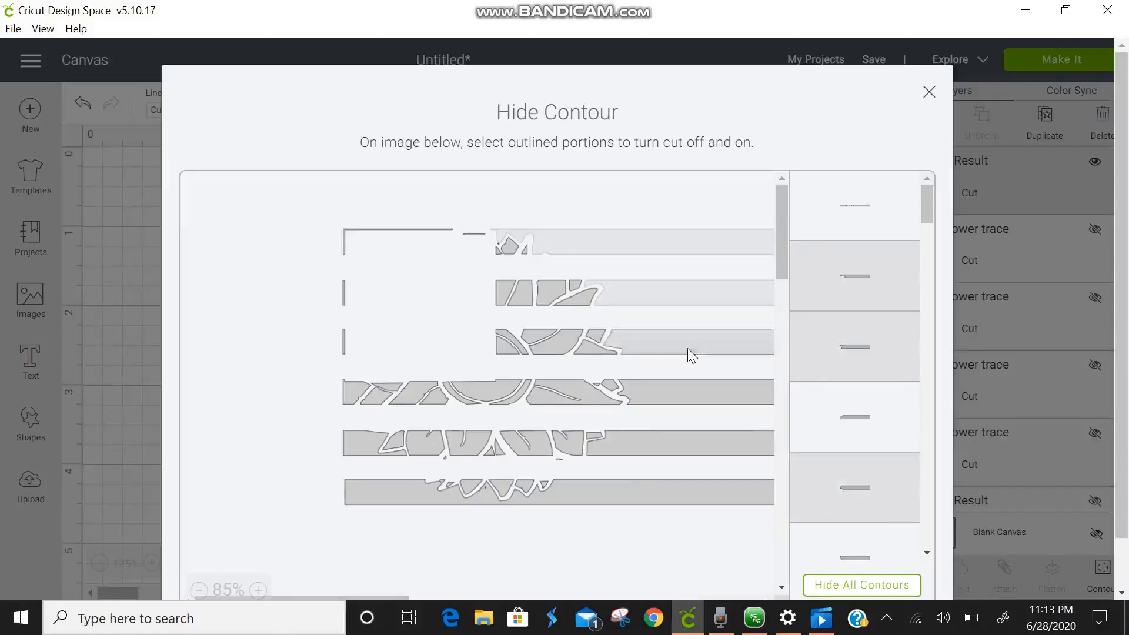
click(689, 389)
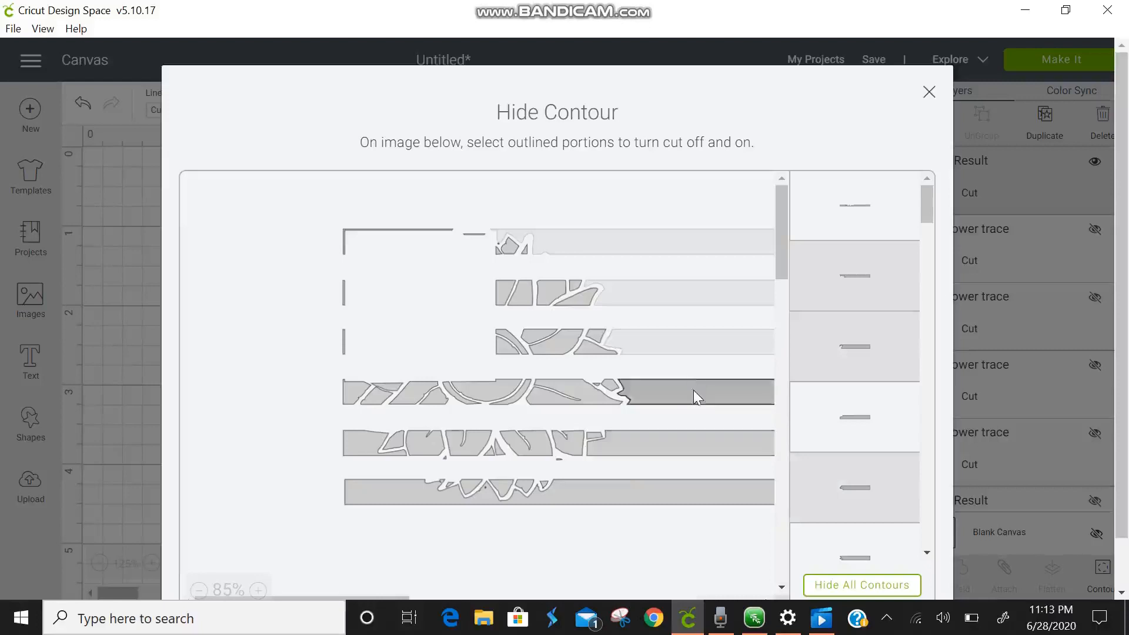
click(682, 443)
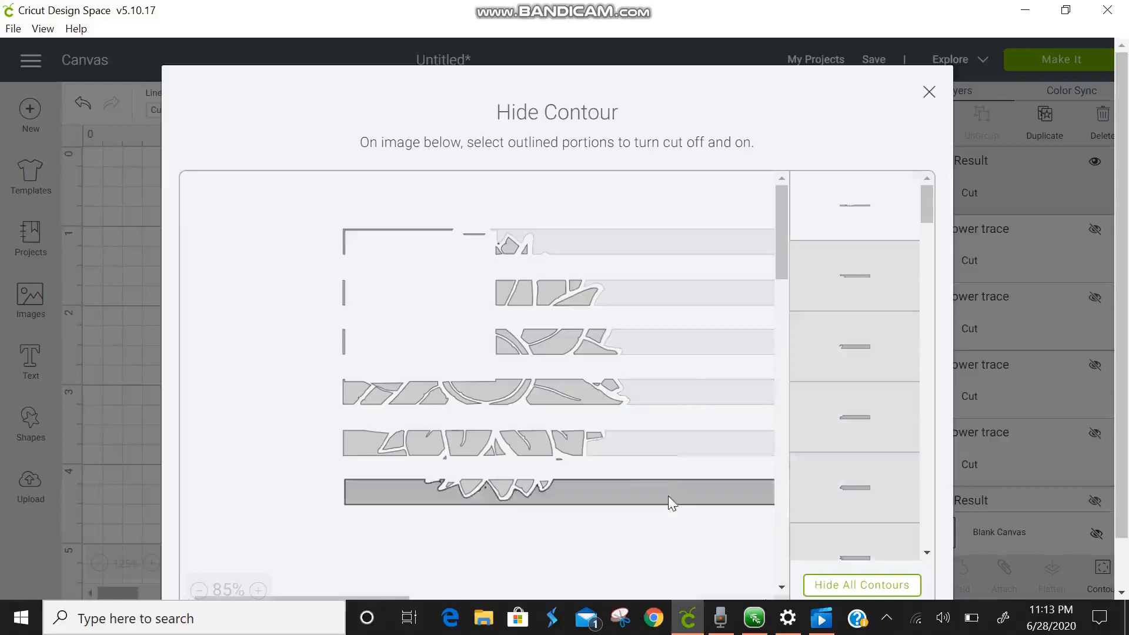
click(673, 503)
click(366, 443)
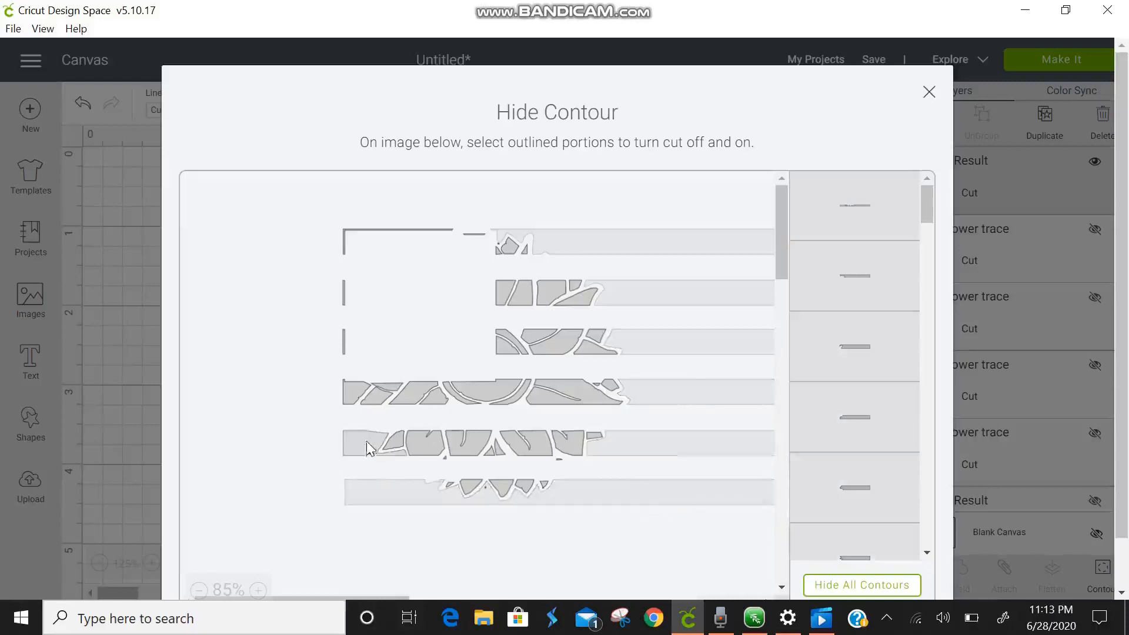
click(350, 393)
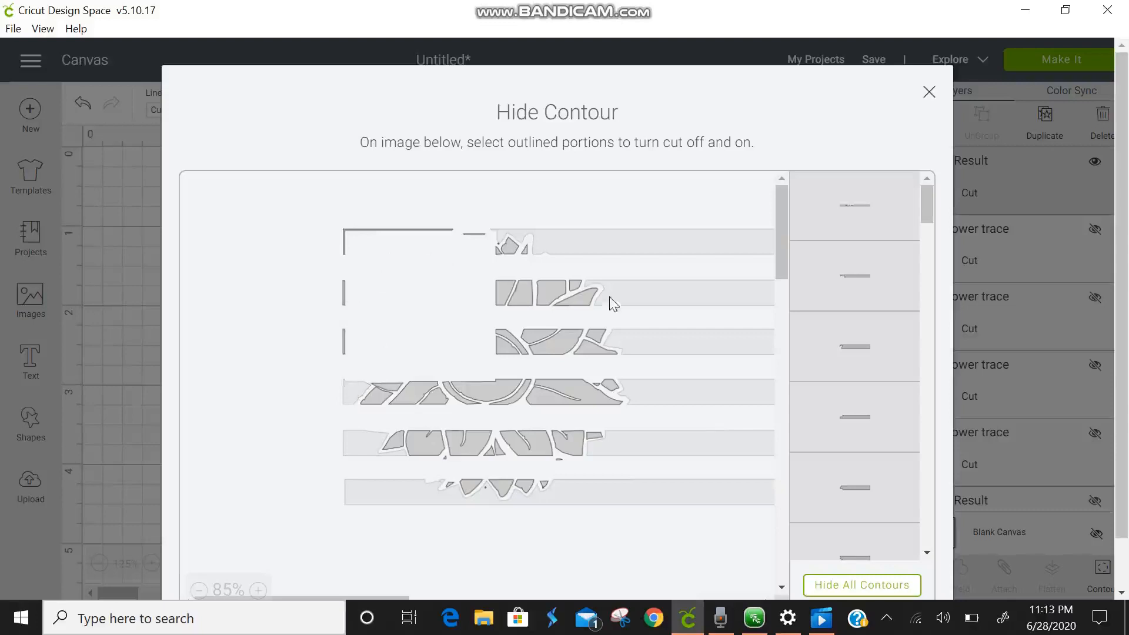
Hide the corner-shaped sliver from the contour list and close the contour editor.
drag(930, 194, 939, 226)
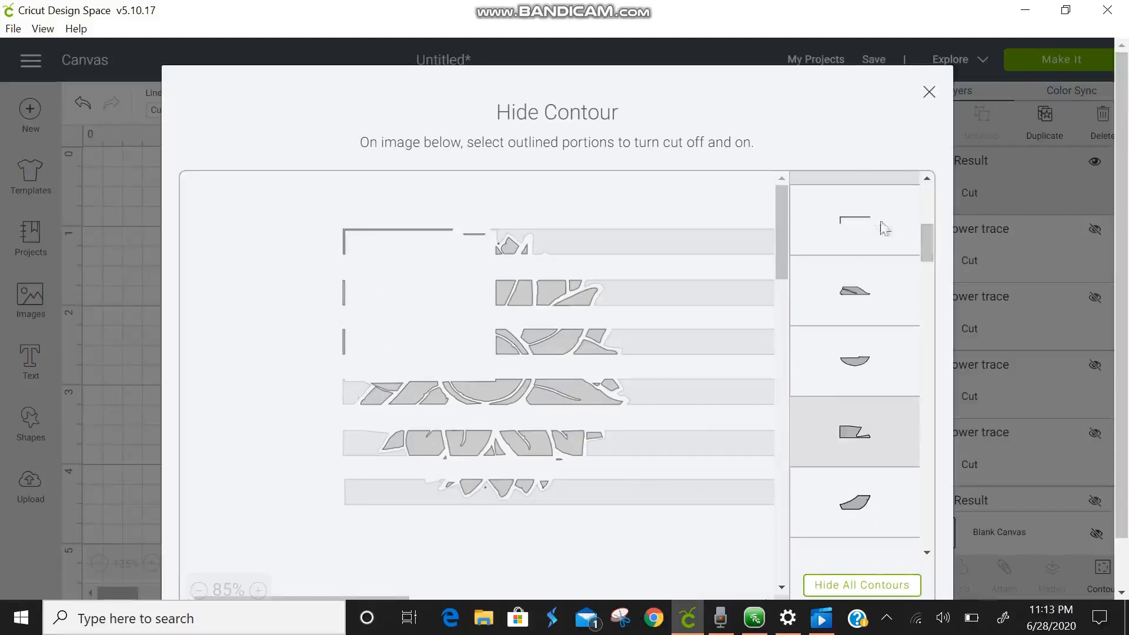
click(861, 215)
click(929, 91)
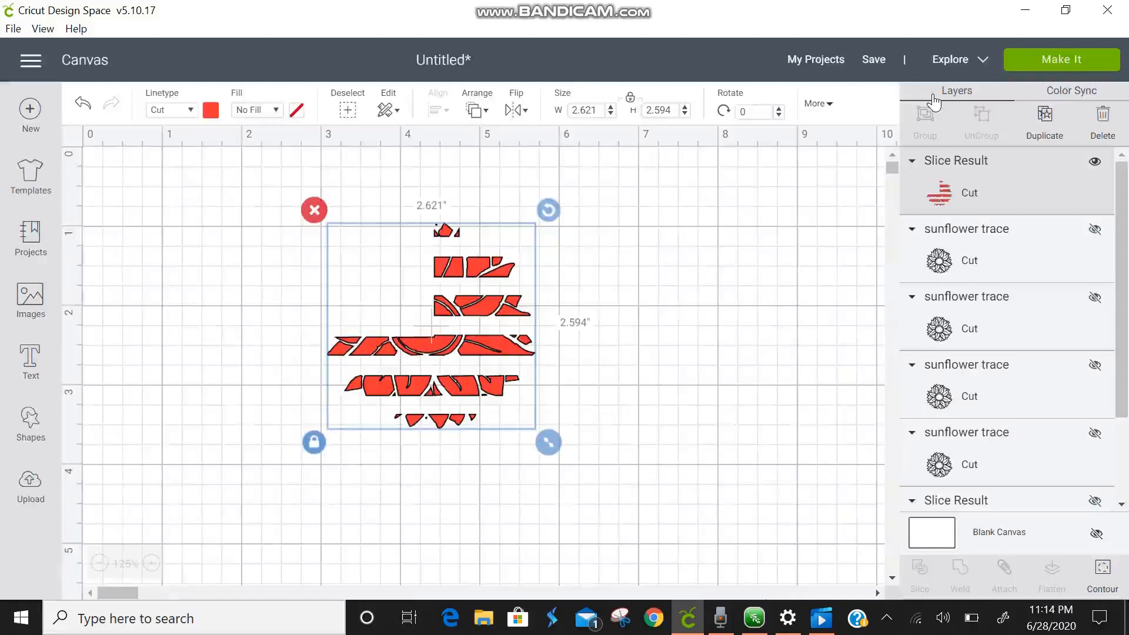
Show the first hidden sunflower trace and place it over the matching red stripe pieces.
click(1095, 230)
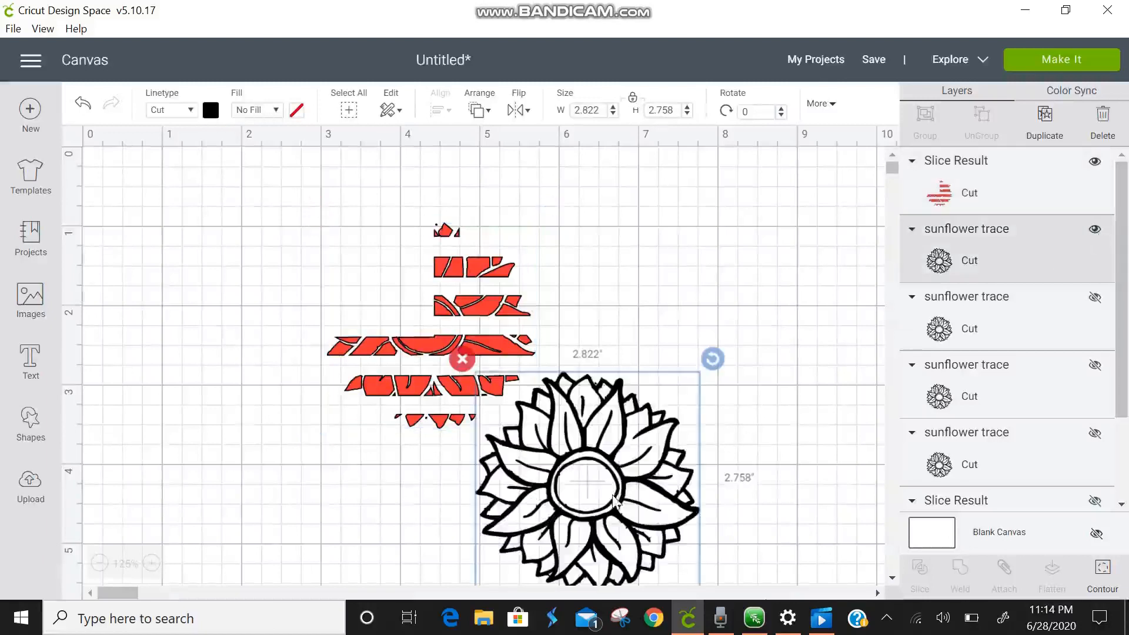
drag(613, 500, 454, 338)
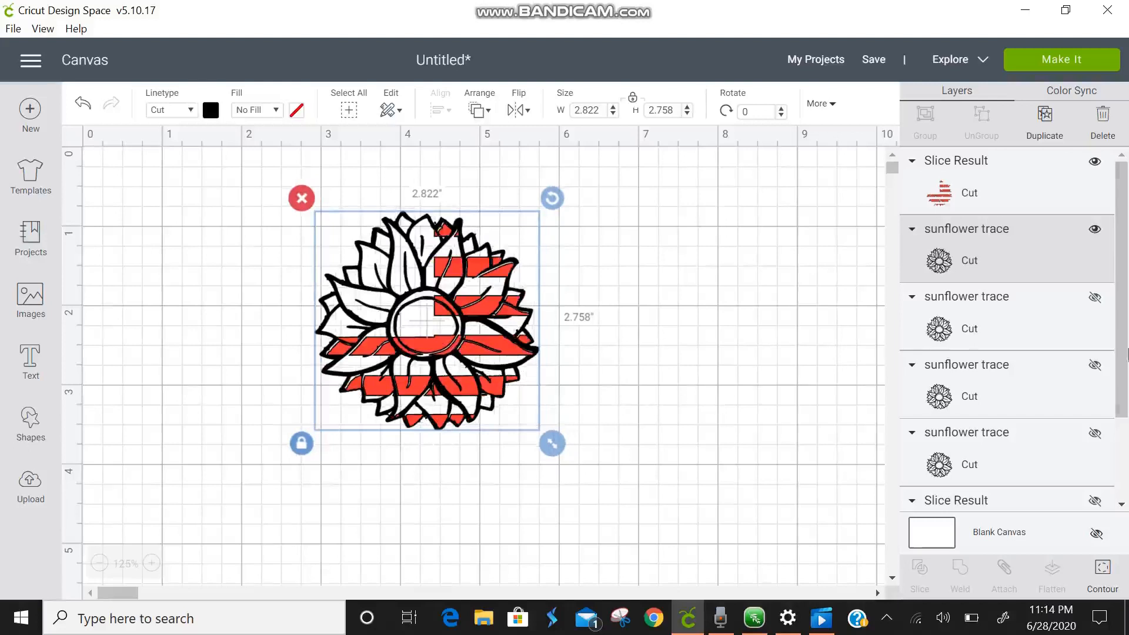
Show the blue star square and hide the red stripe pieces.
drag(1119, 323, 1122, 362)
scroll(1122, 362, down, 3)
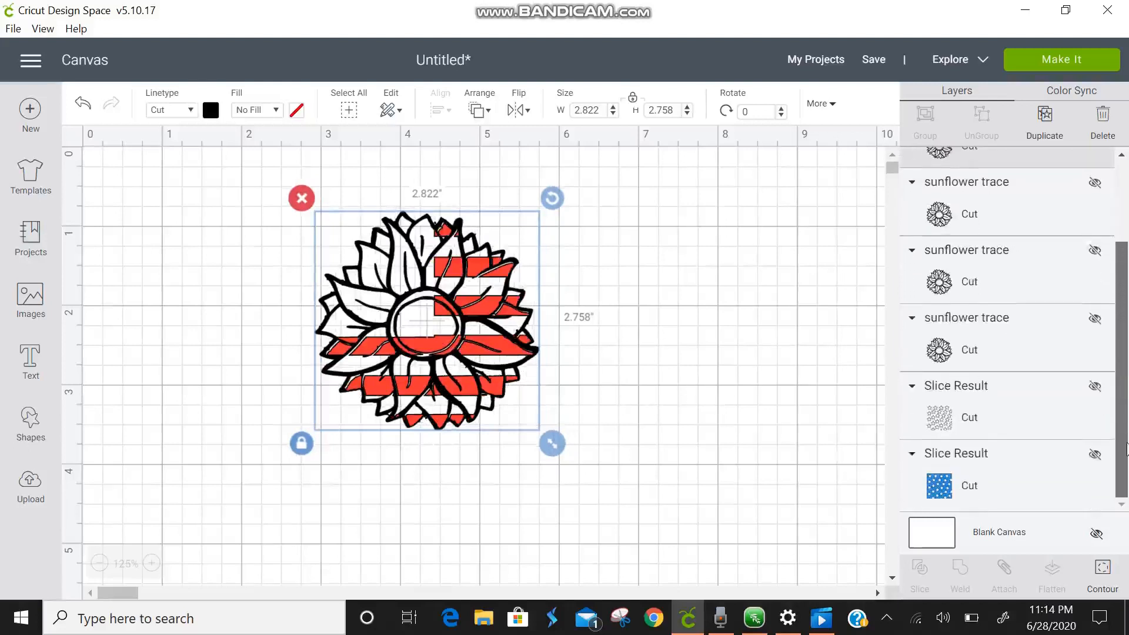
drag(1124, 359, 1125, 308)
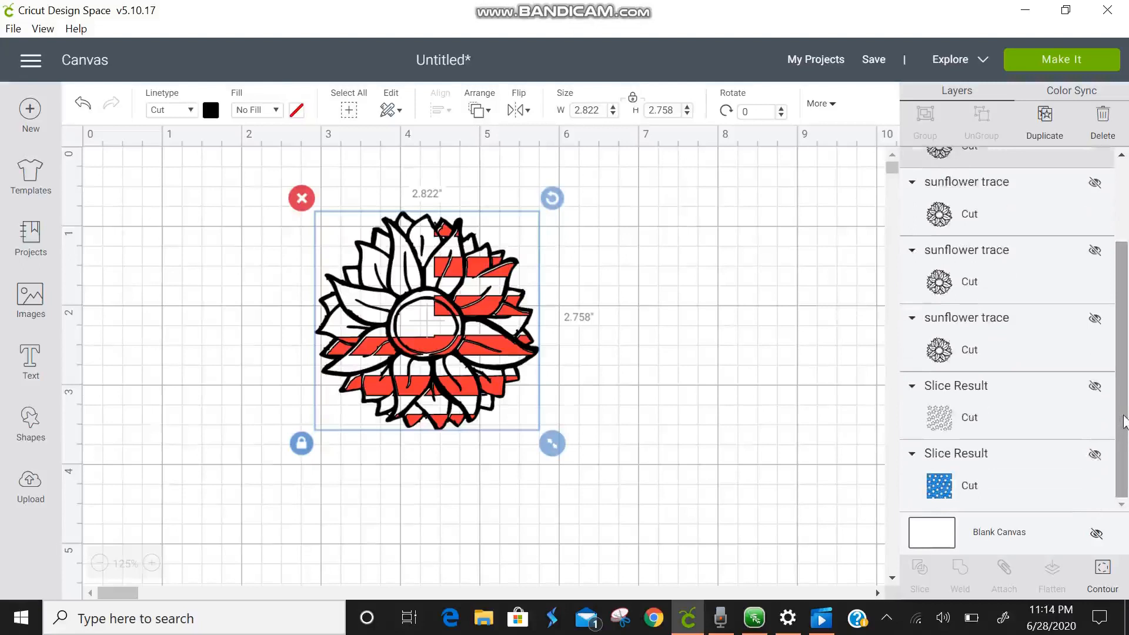
drag(1124, 420, 1122, 341)
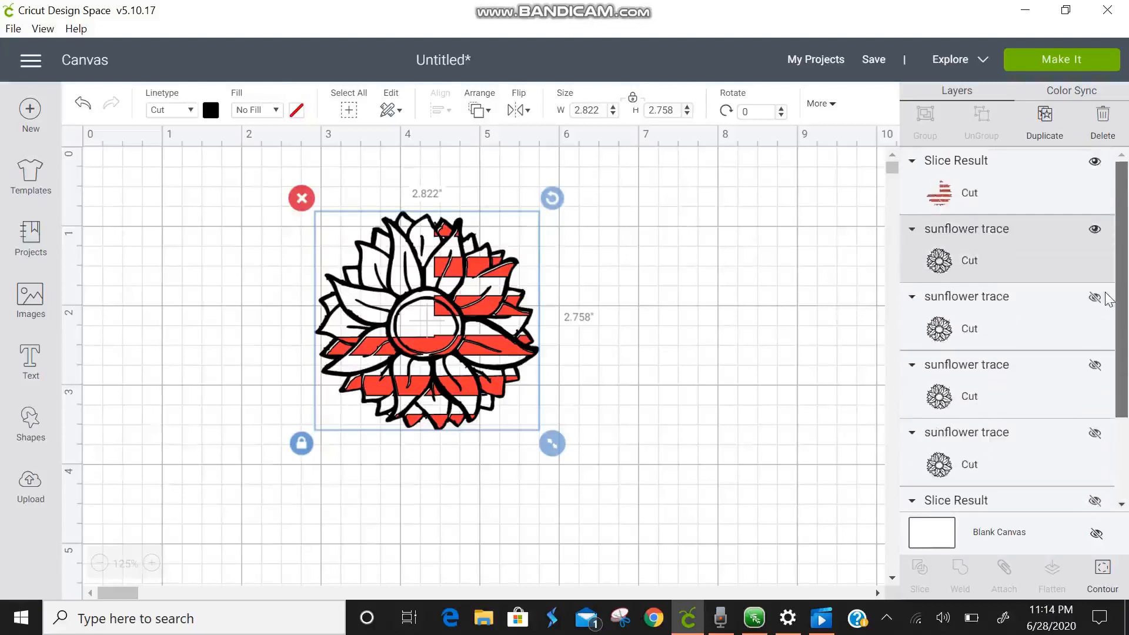
drag(1121, 263, 1126, 365)
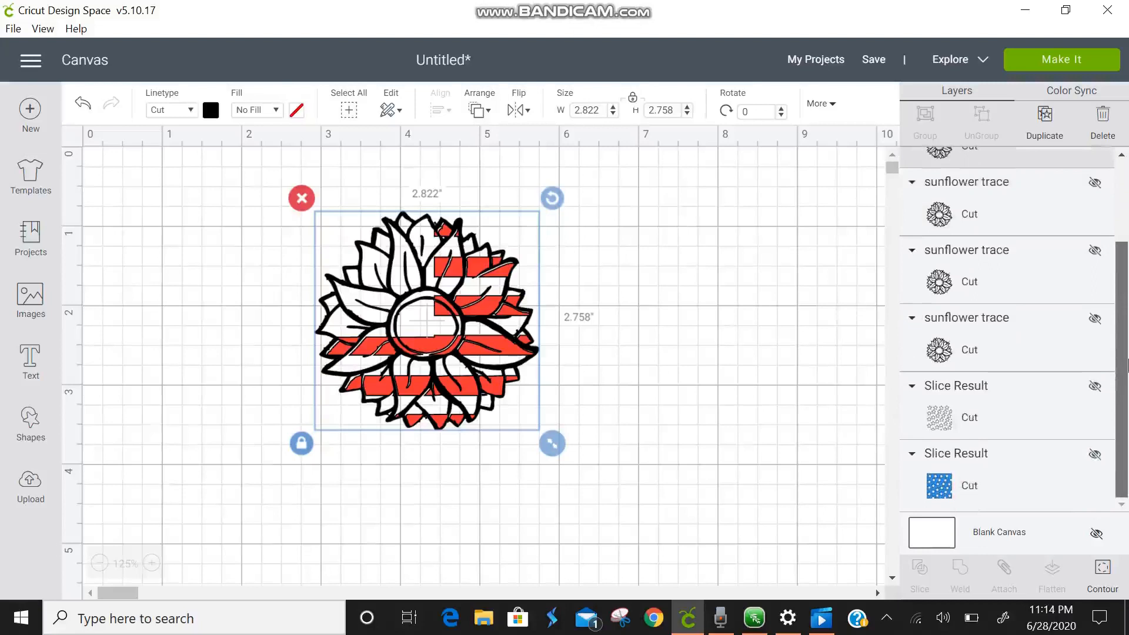
click(1094, 461)
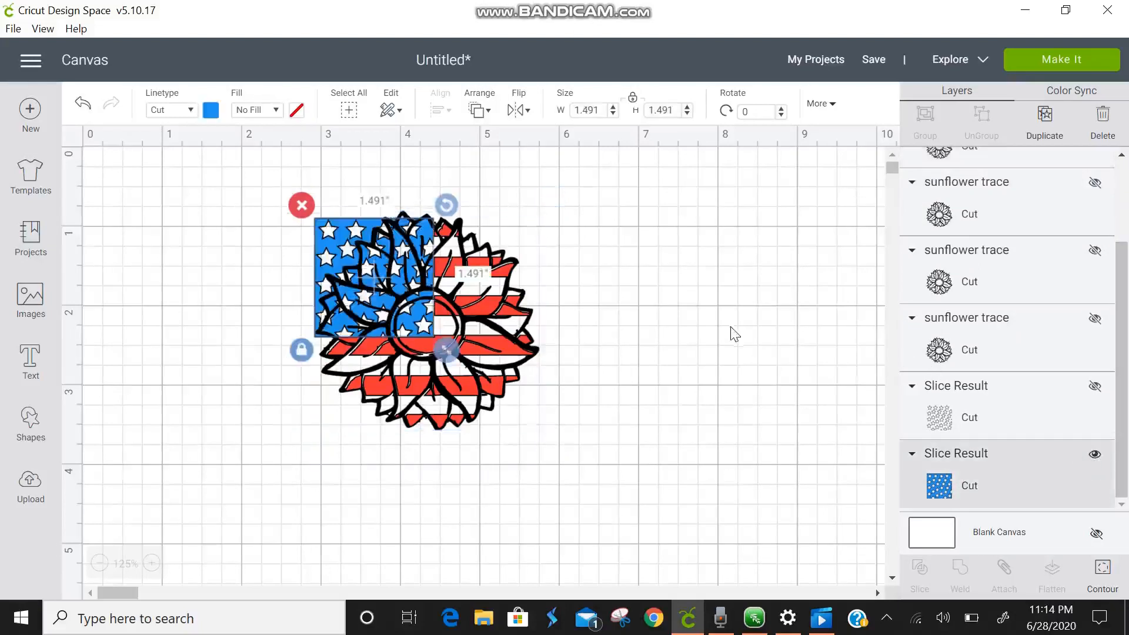
scroll(1098, 235, up, 2)
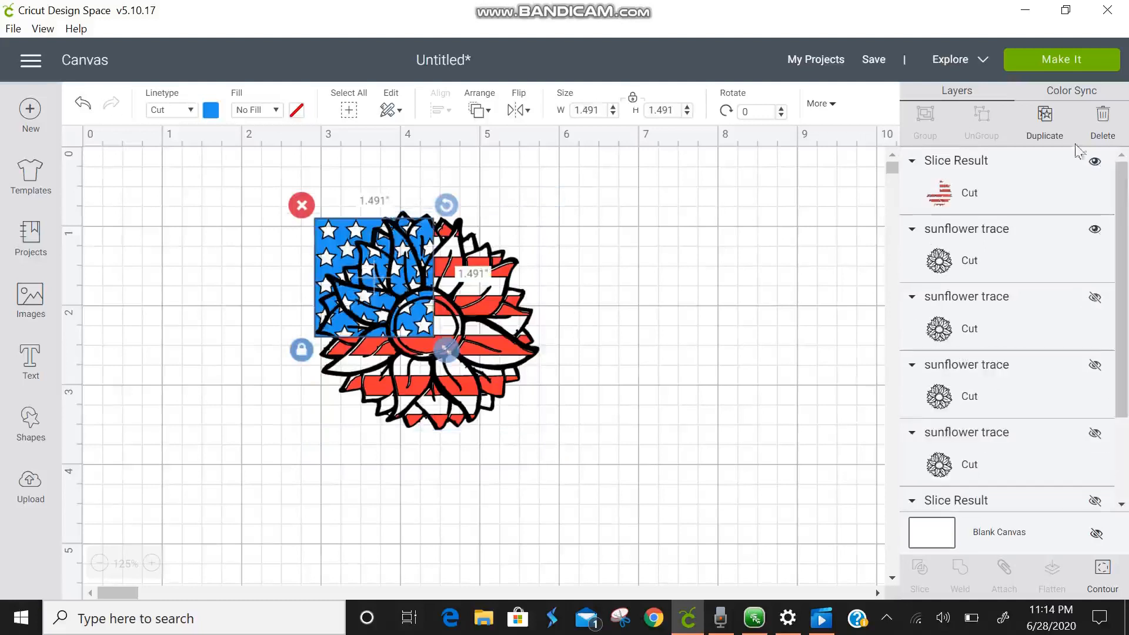
click(1095, 163)
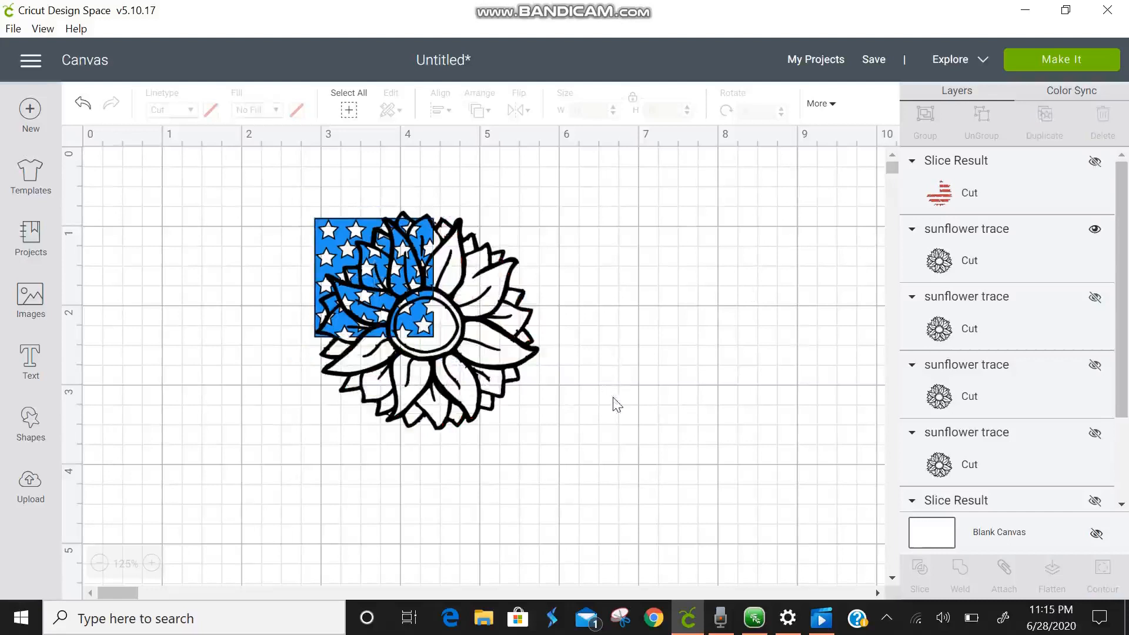
Shift the red stripe pieces slightly down to about x 3.007", y 0.923" against the sunflower outline.
mouse_move(565, 463)
mouse_down()
mouse_move(410, 353)
mouse_move(438, 359)
mouse_up()
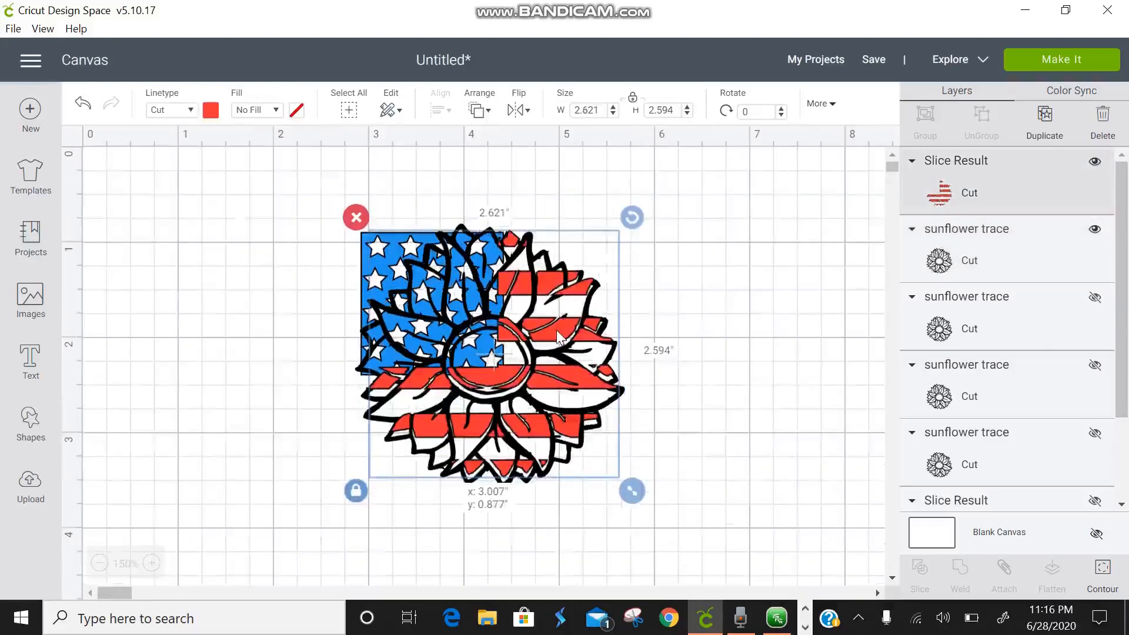
drag(556, 329, 557, 335)
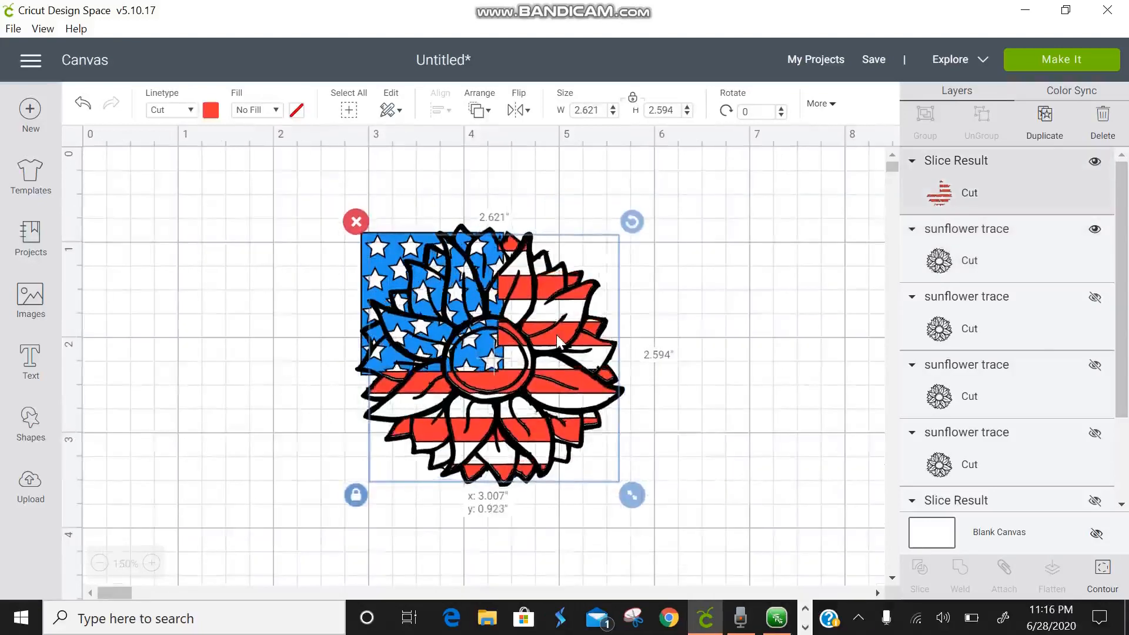
drag(556, 334, 557, 334)
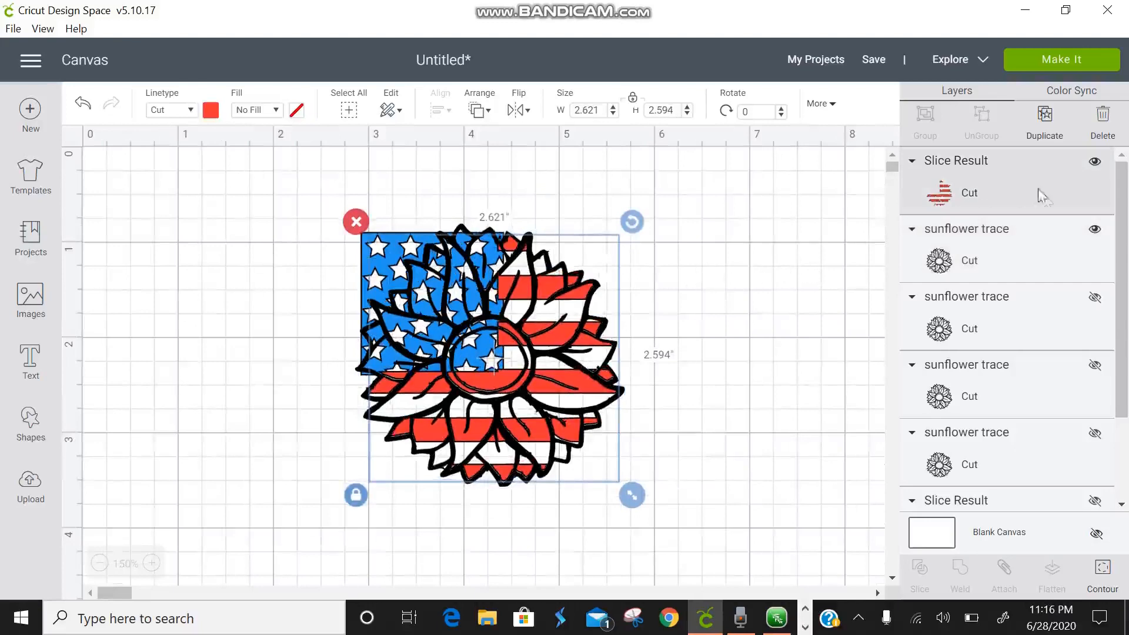
Hide the red stripes and the sunflower trace, and send the blue star square to the front.
click(1096, 164)
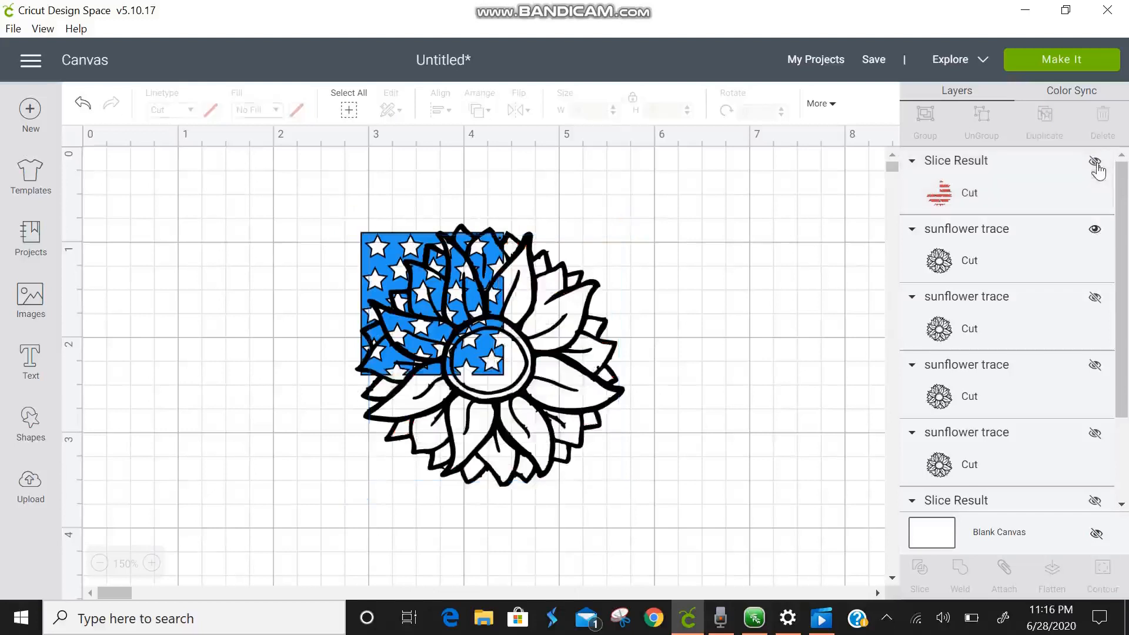
click(1097, 232)
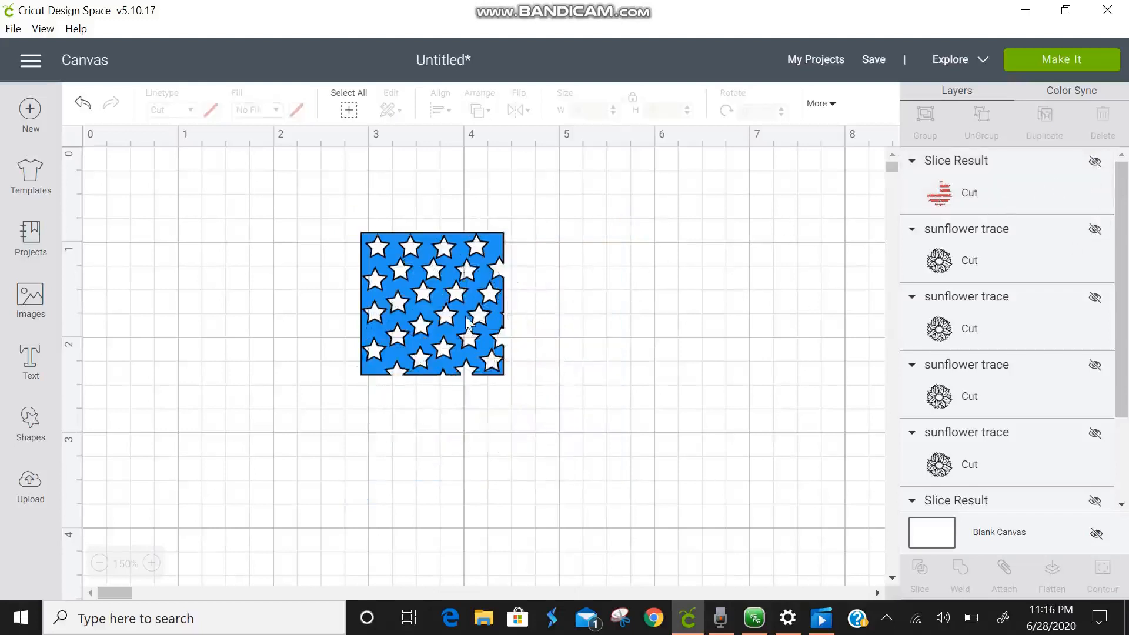
drag(467, 322, 453, 314)
click(477, 113)
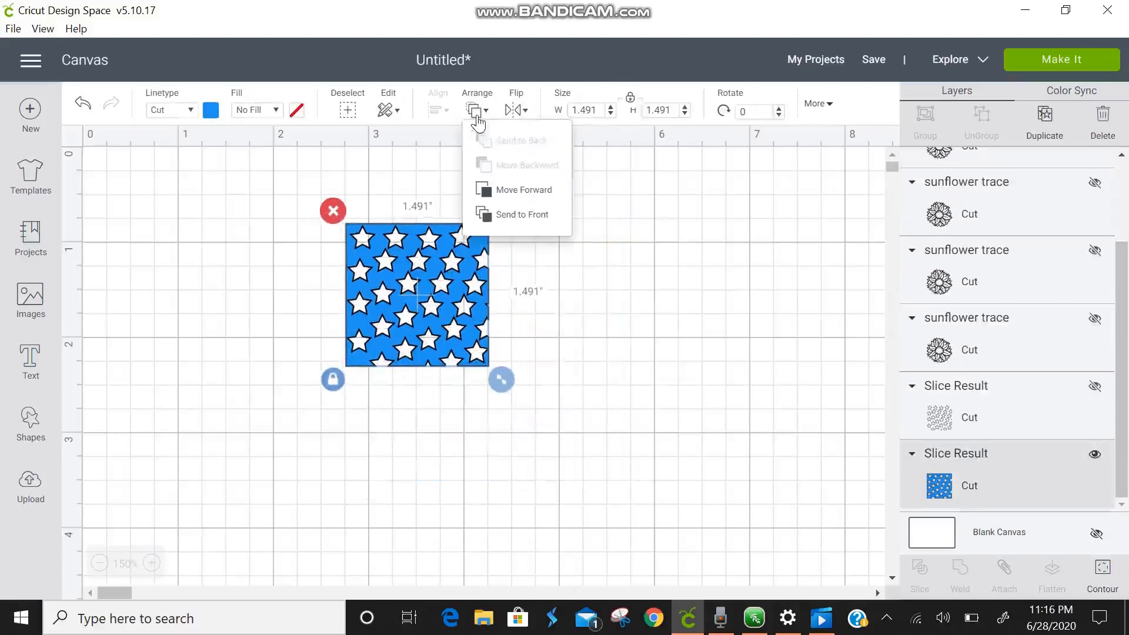
click(513, 215)
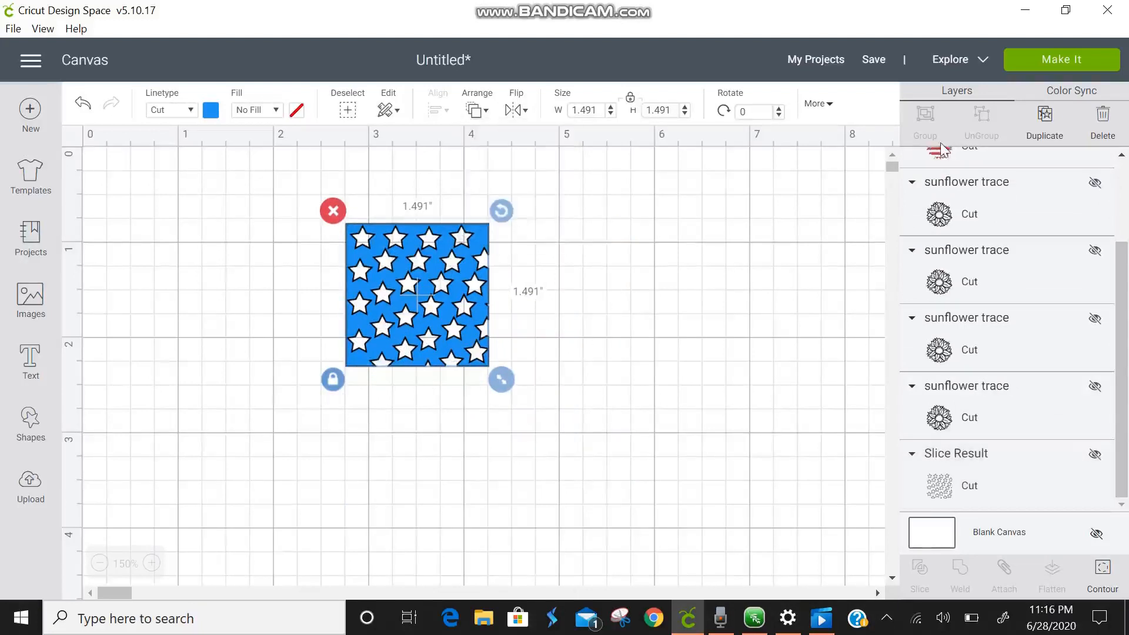
Show the red stripe pieces and fit the blue star square into their empty canton corner.
drag(1125, 259, 1124, 209)
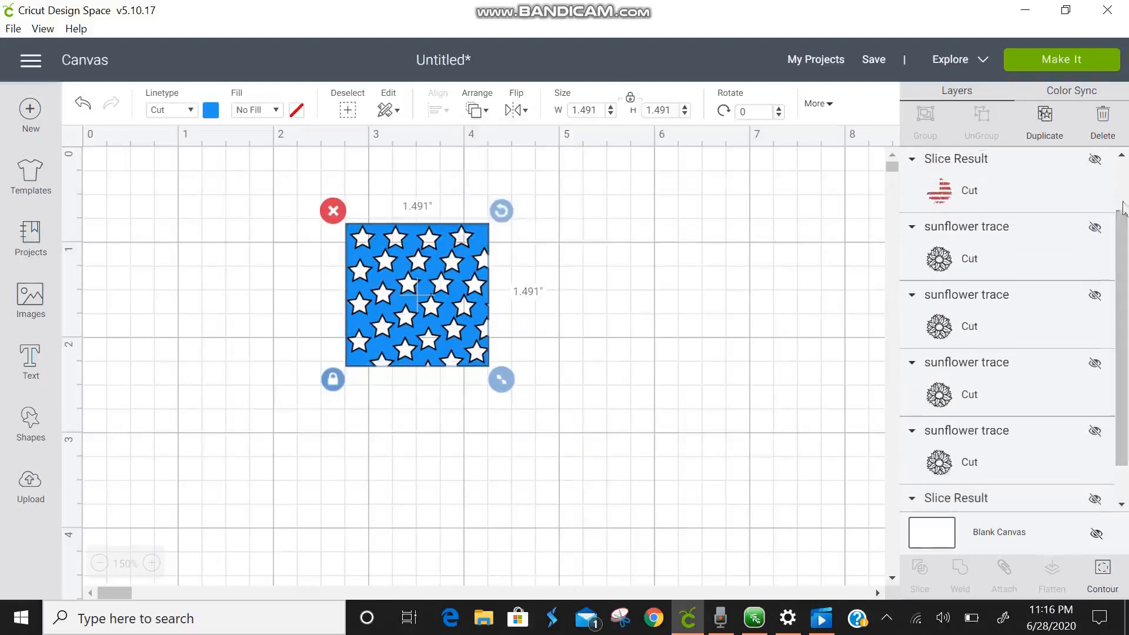
click(1095, 159)
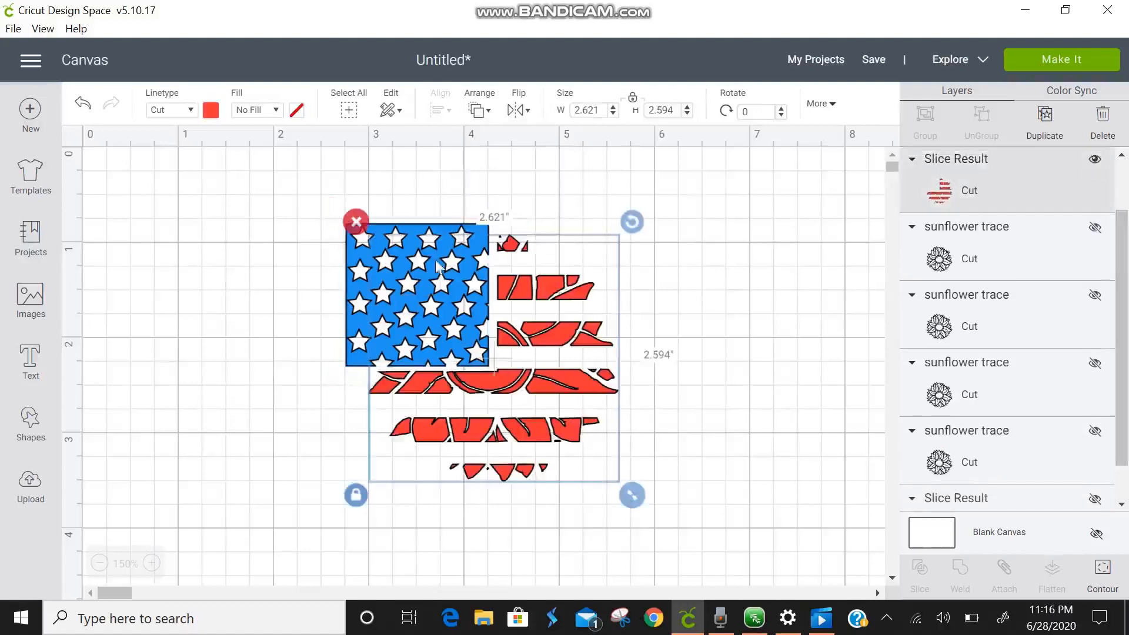
drag(407, 269, 414, 273)
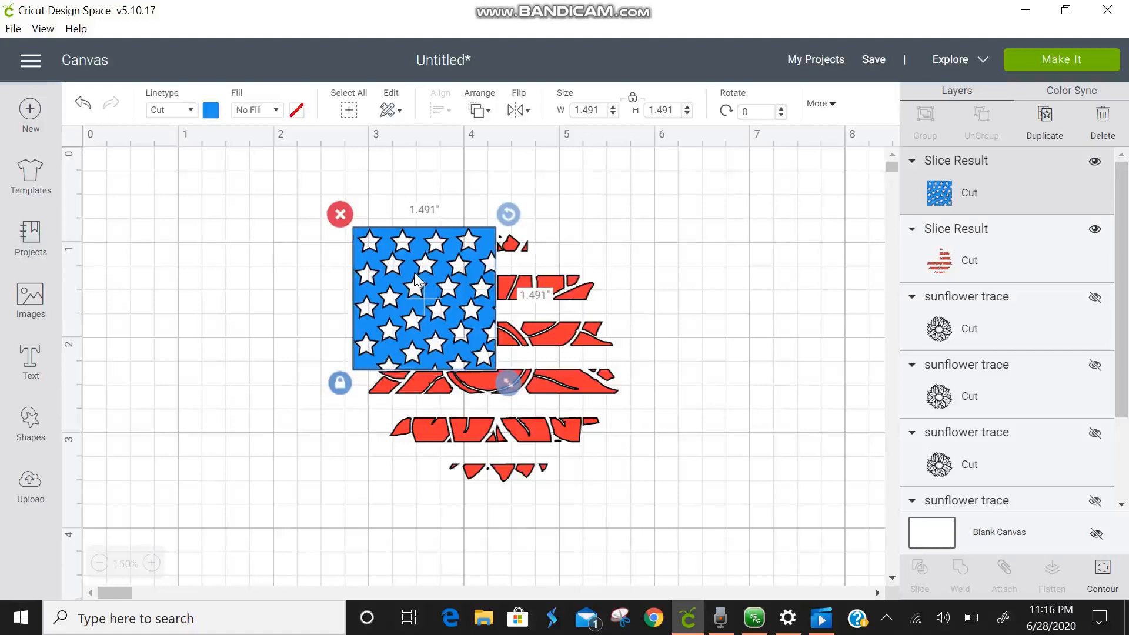
Show the aligned sunflower trace and hide the red stripes, leaving only the trace and the blue star square visible.
click(1095, 298)
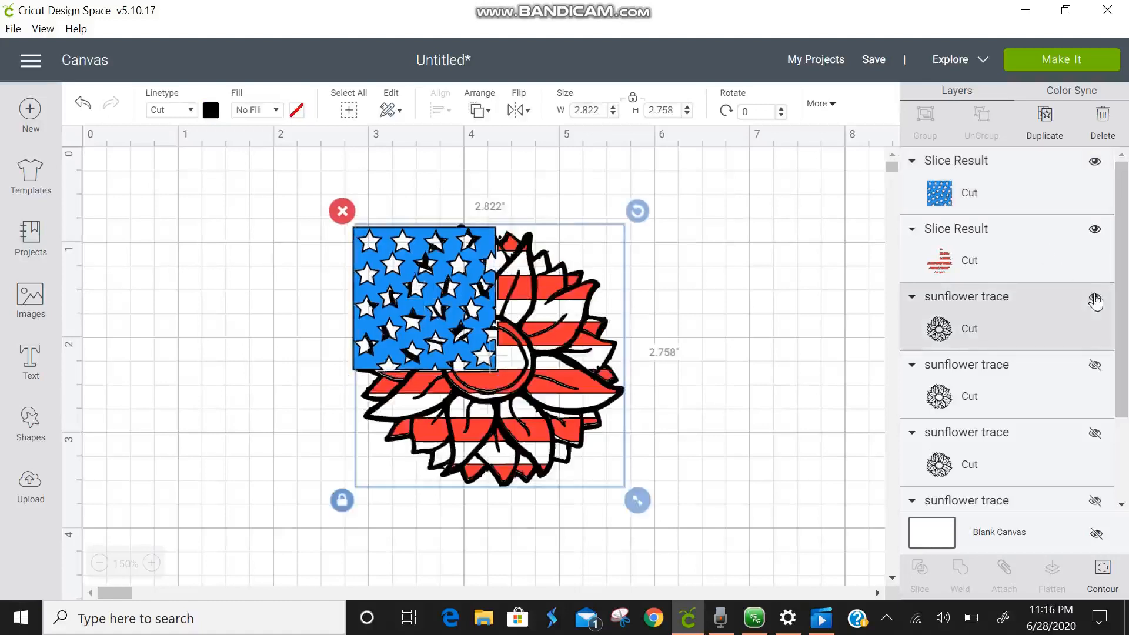
click(1092, 232)
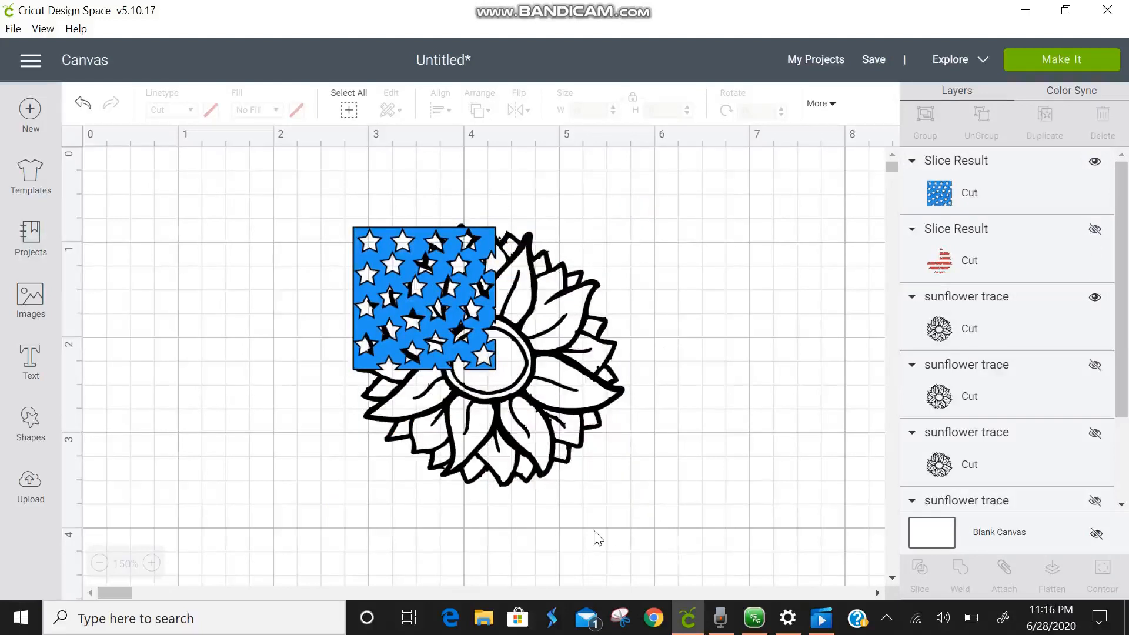
Send the sunflower trace to the front and slice it with the blue star square.
click(587, 374)
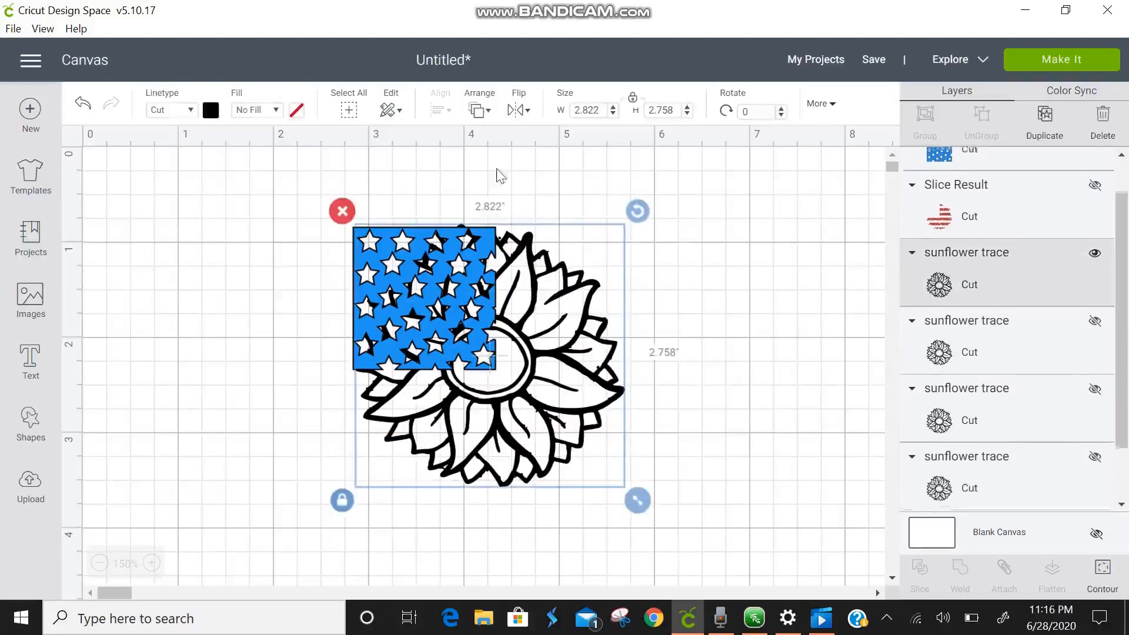
click(478, 112)
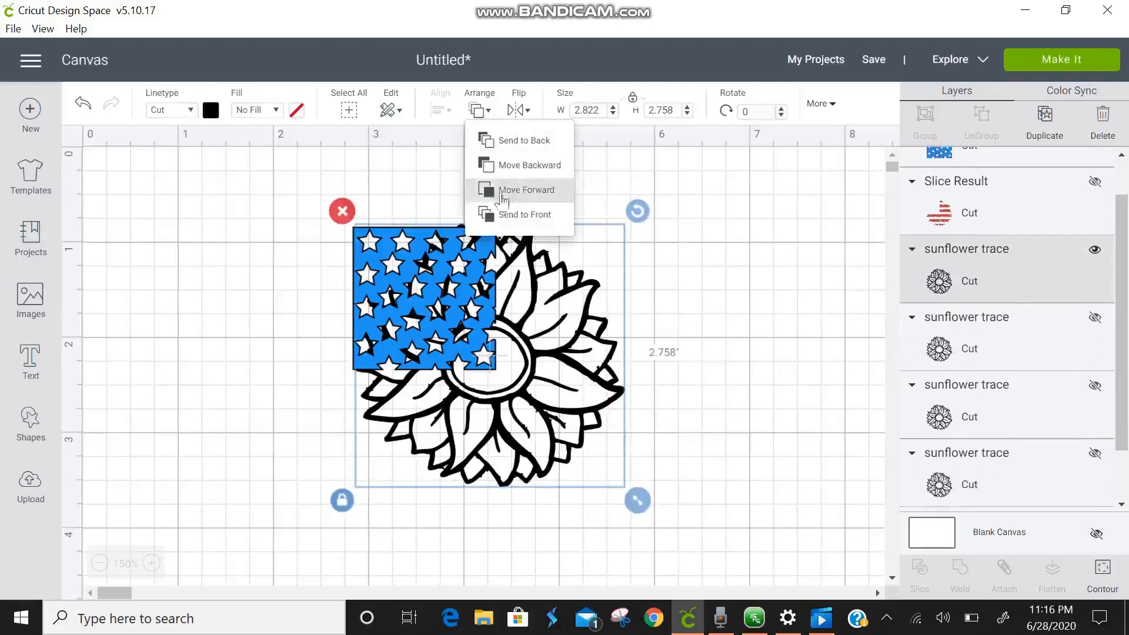
click(504, 214)
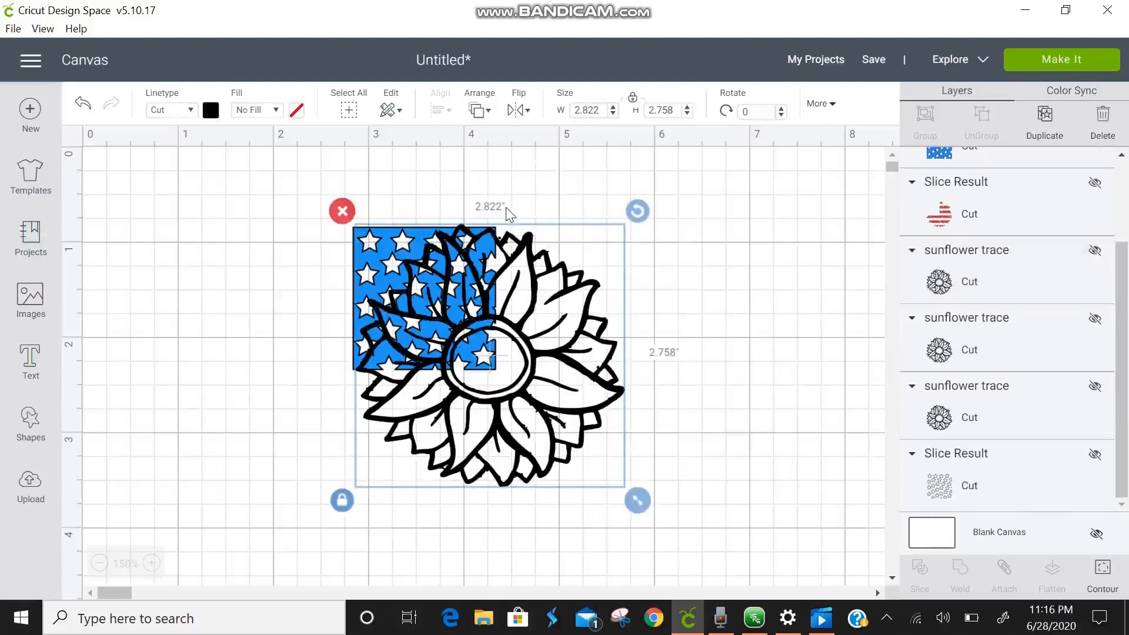
click(699, 494)
drag(698, 491, 371, 169)
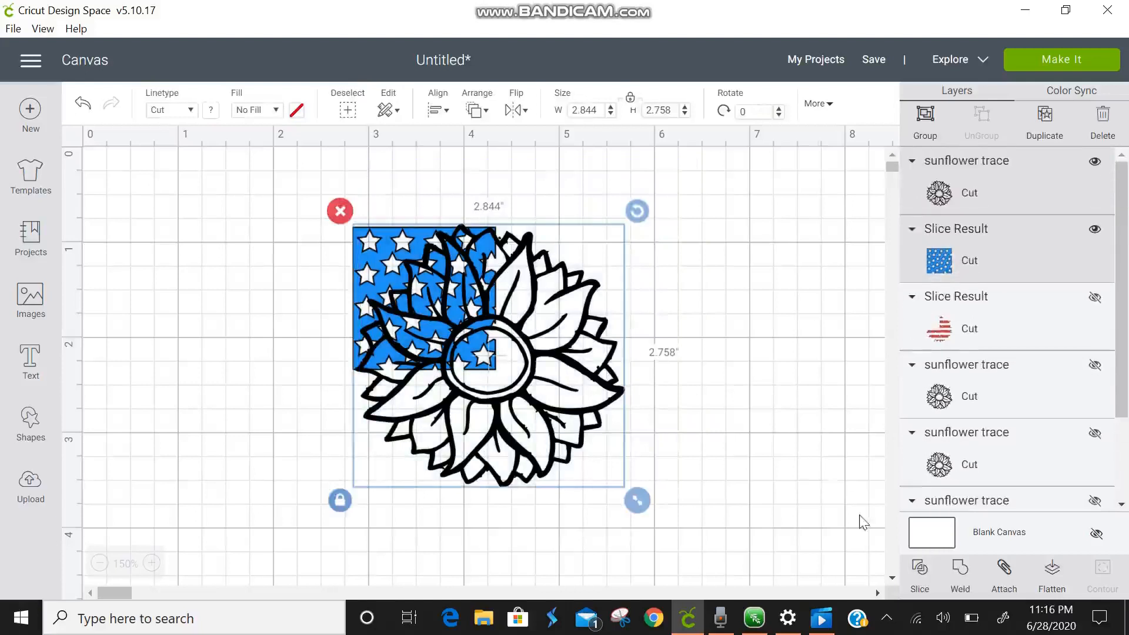
click(921, 570)
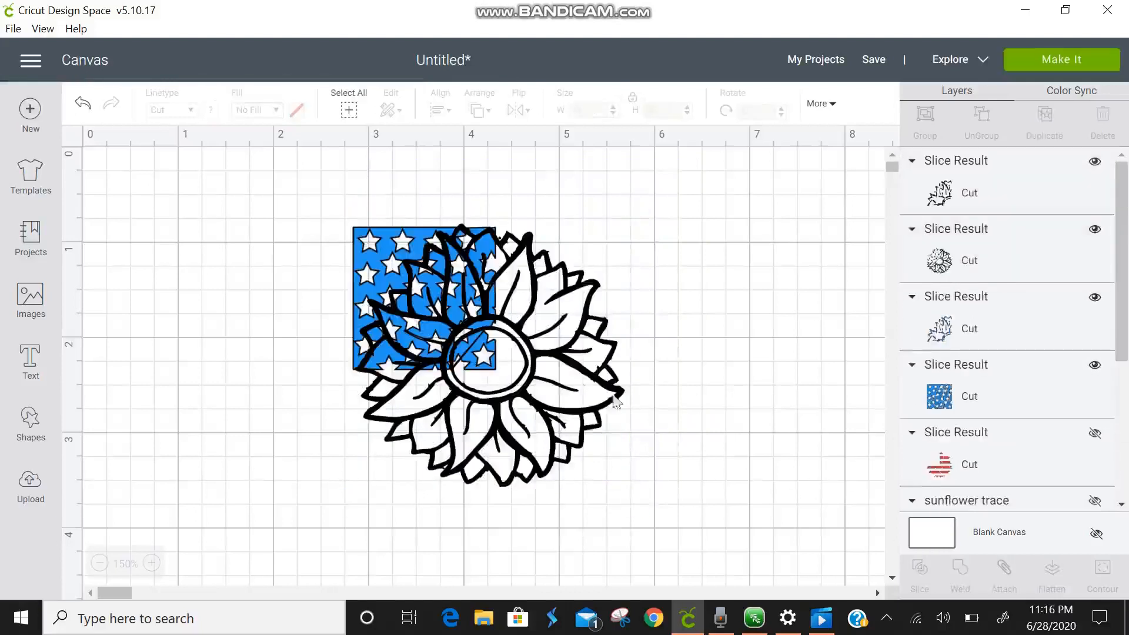
Delete the leftover sunflower outline pieces from the slice, keeping only the cut blue star square.
drag(536, 370, 684, 463)
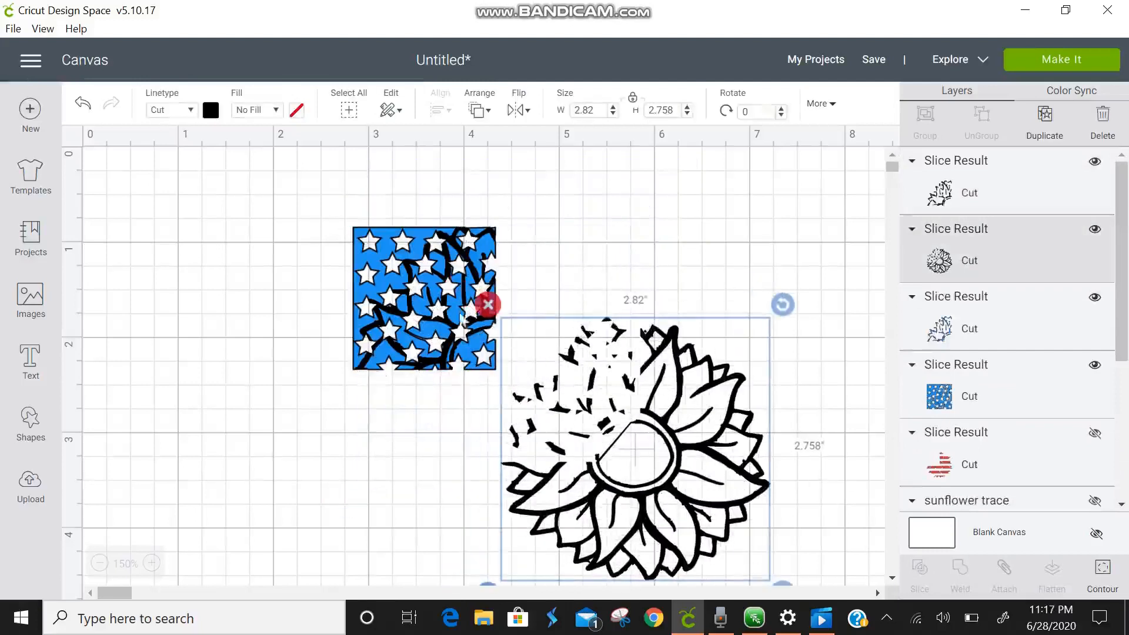
click(493, 305)
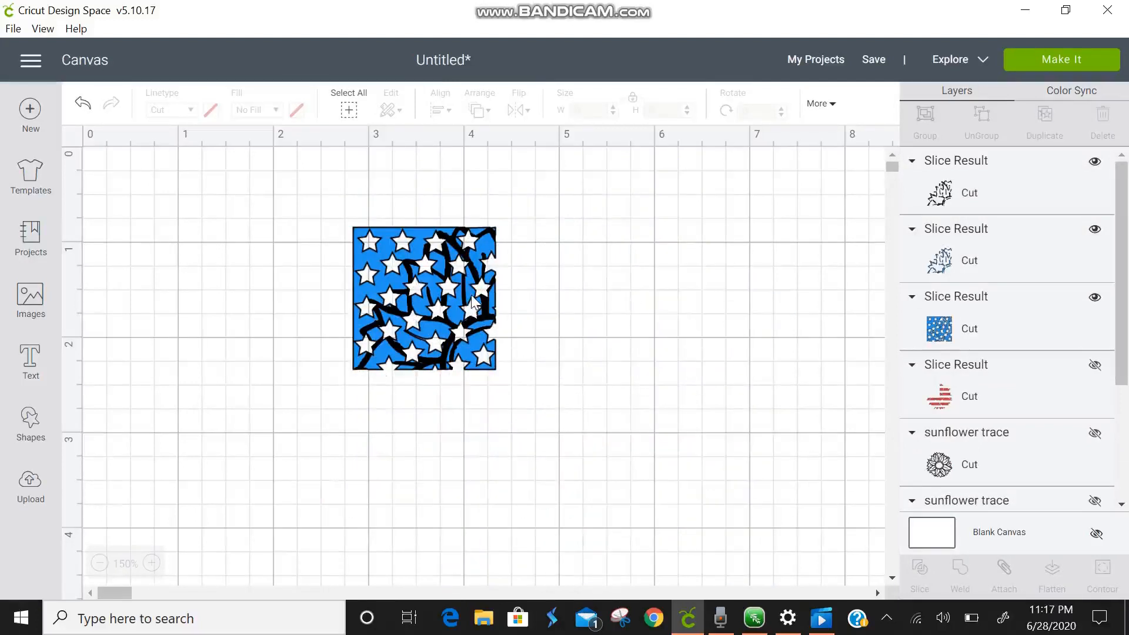
click(363, 315)
drag(327, 351, 334, 452)
click(284, 386)
drag(374, 264, 317, 448)
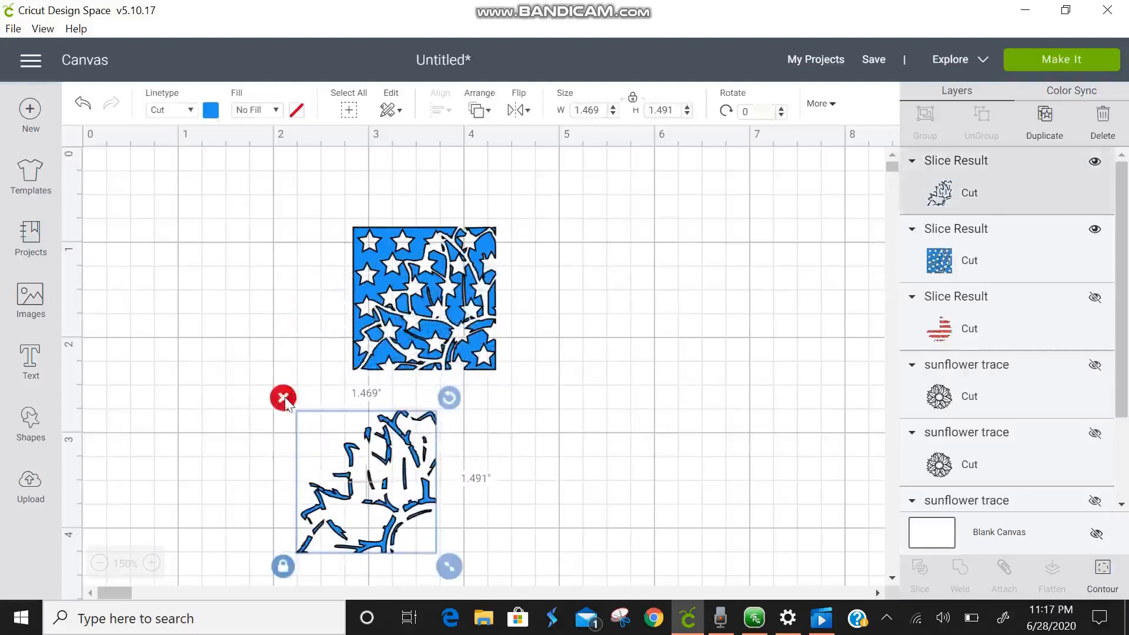
click(282, 398)
Use Contour on the blue star square to hide its upper-left corner piece and the three whole stars outside the petals.
click(447, 365)
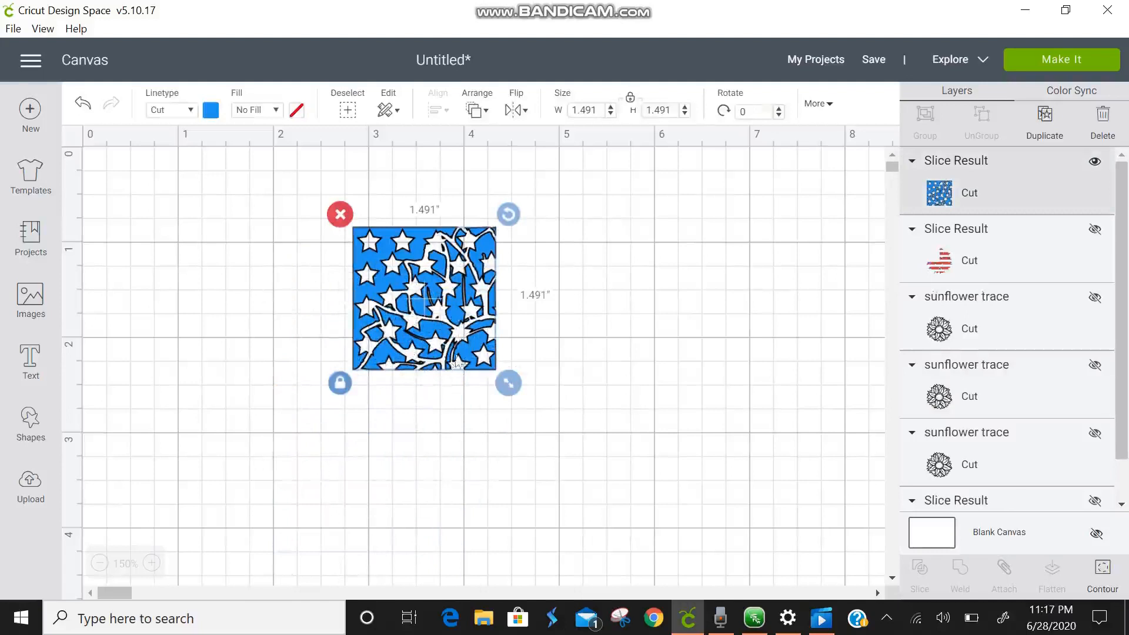
click(1103, 572)
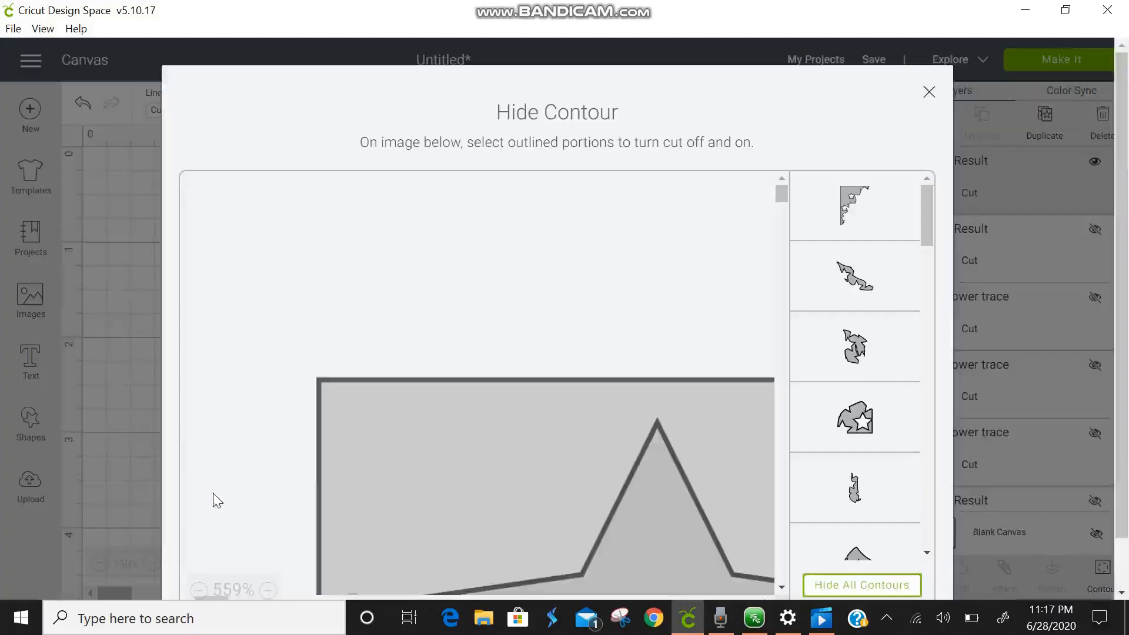
click(199, 590)
click(199, 590)
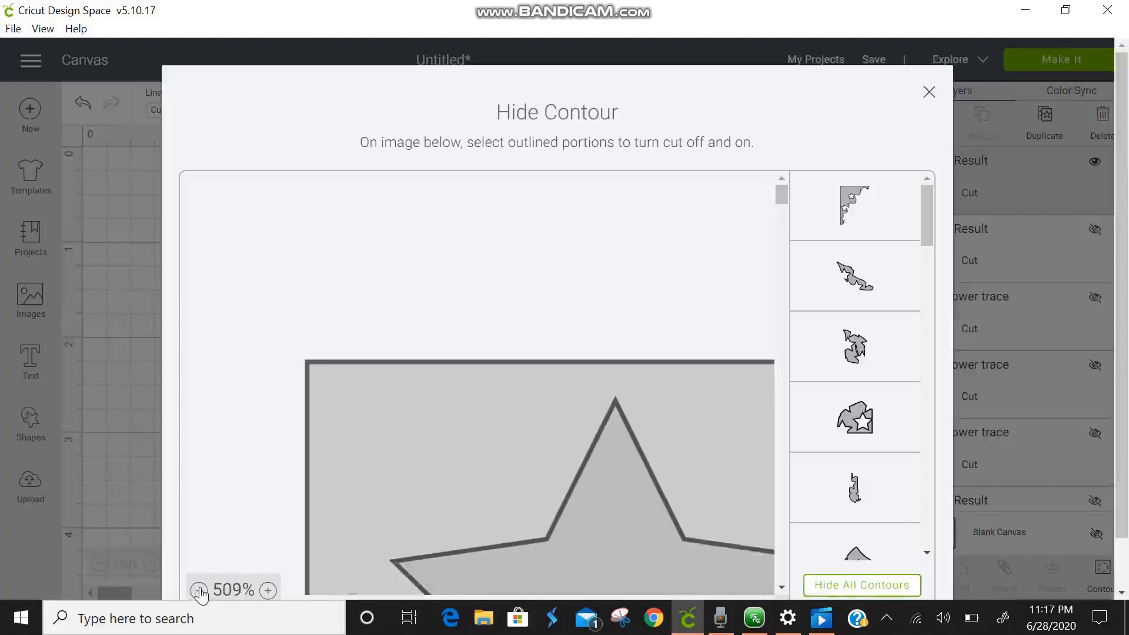
click(200, 591)
click(200, 590)
click(199, 591)
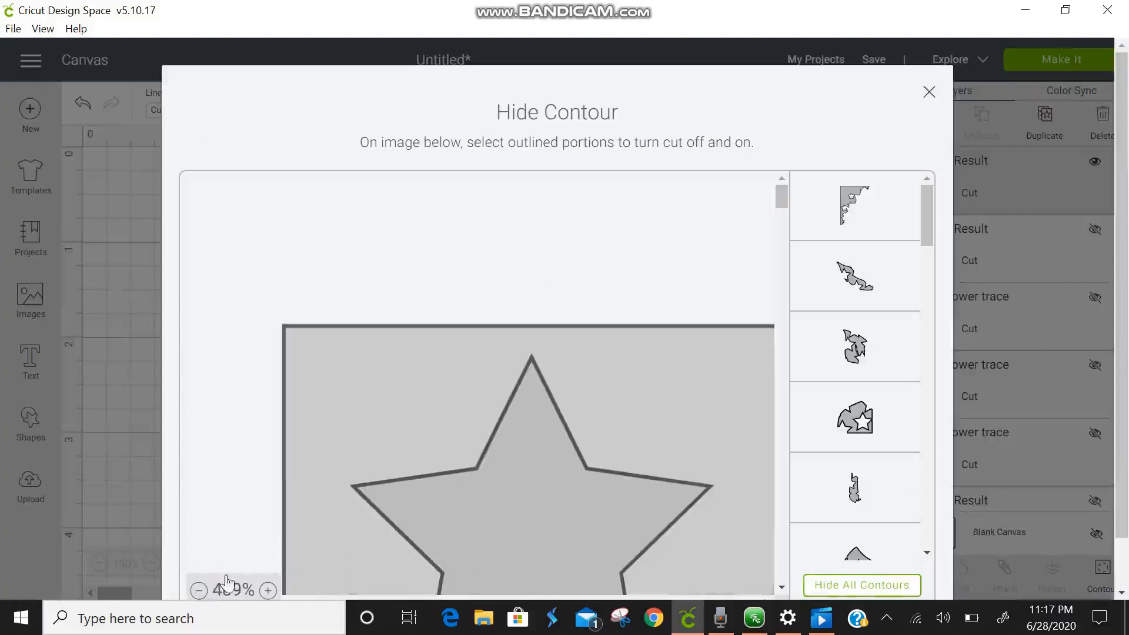
click(199, 590)
click(199, 591)
click(199, 591)
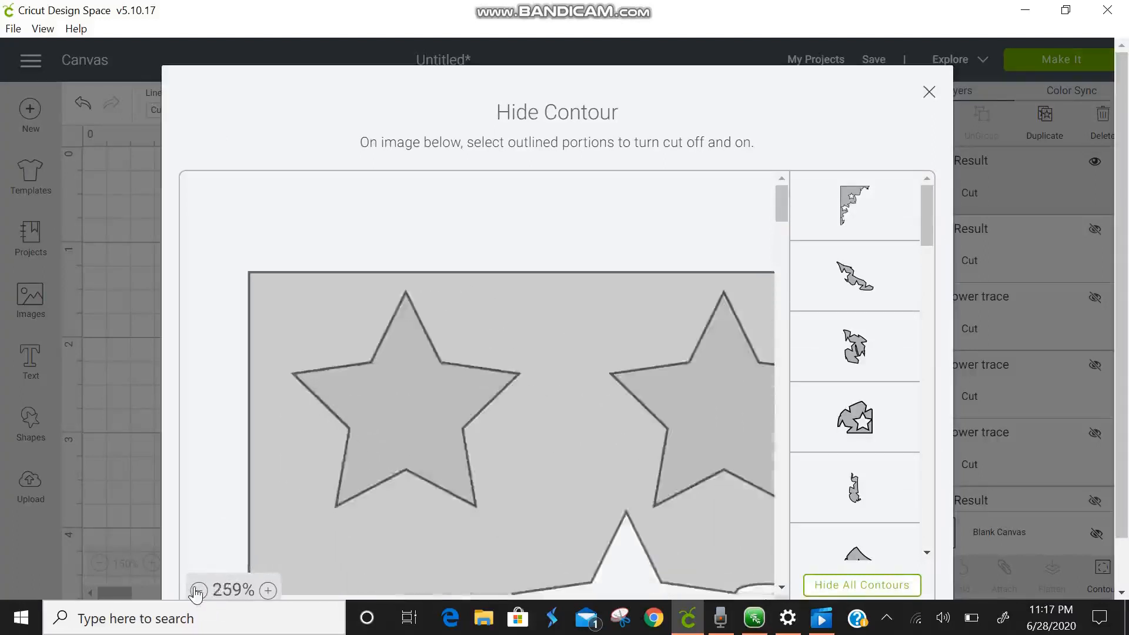
click(199, 591)
click(199, 591)
click(199, 591)
click(199, 591)
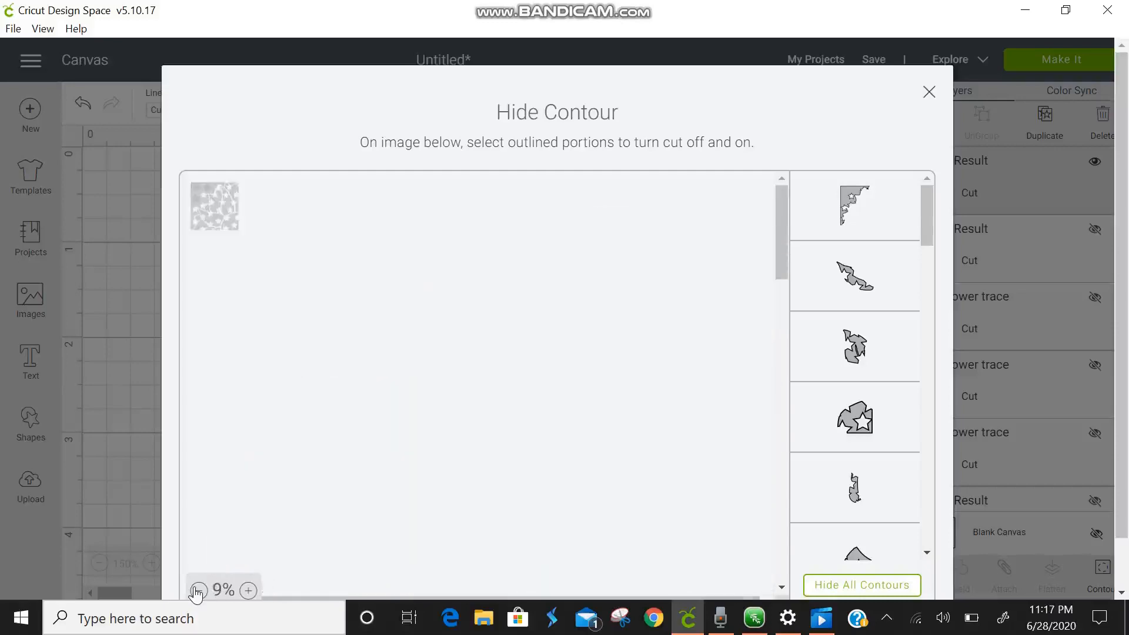
click(250, 591)
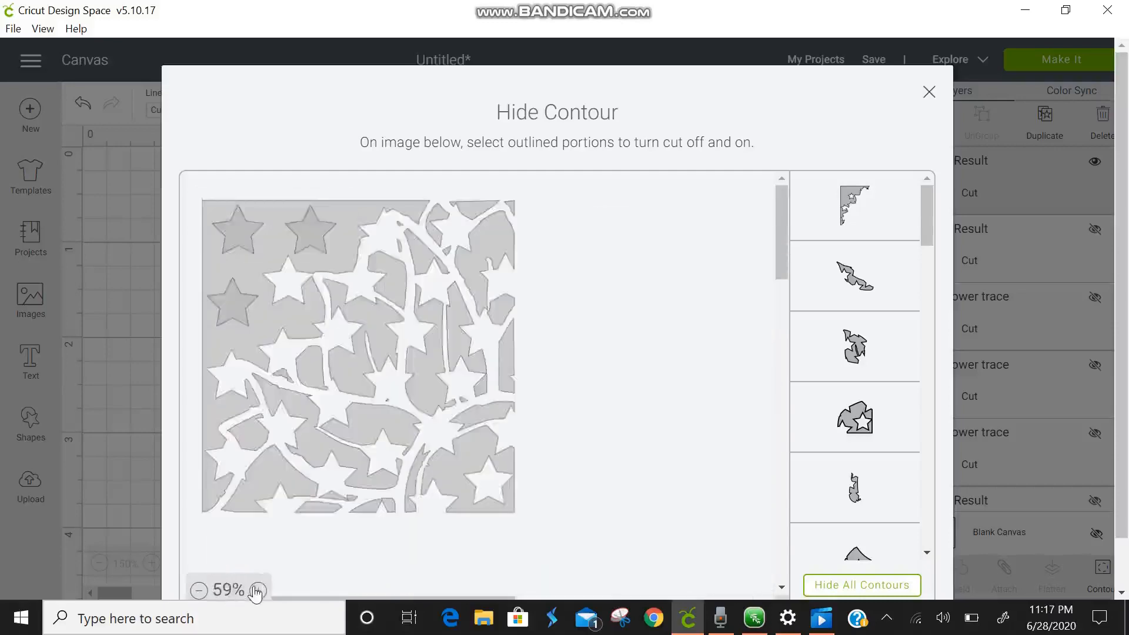
click(250, 590)
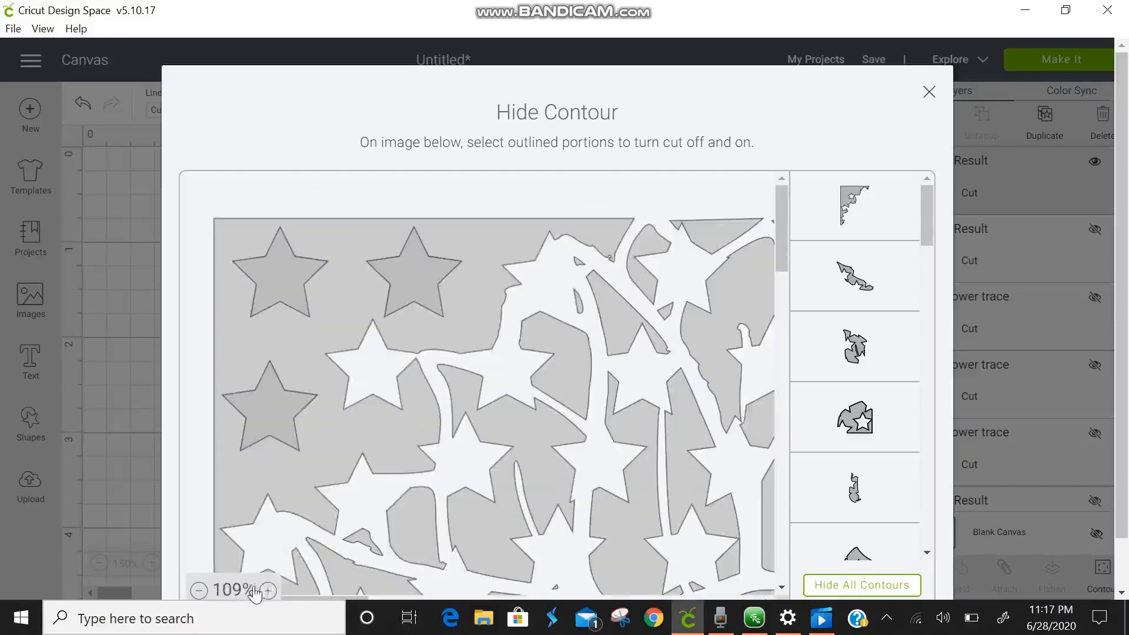
click(856, 207)
click(418, 287)
click(281, 279)
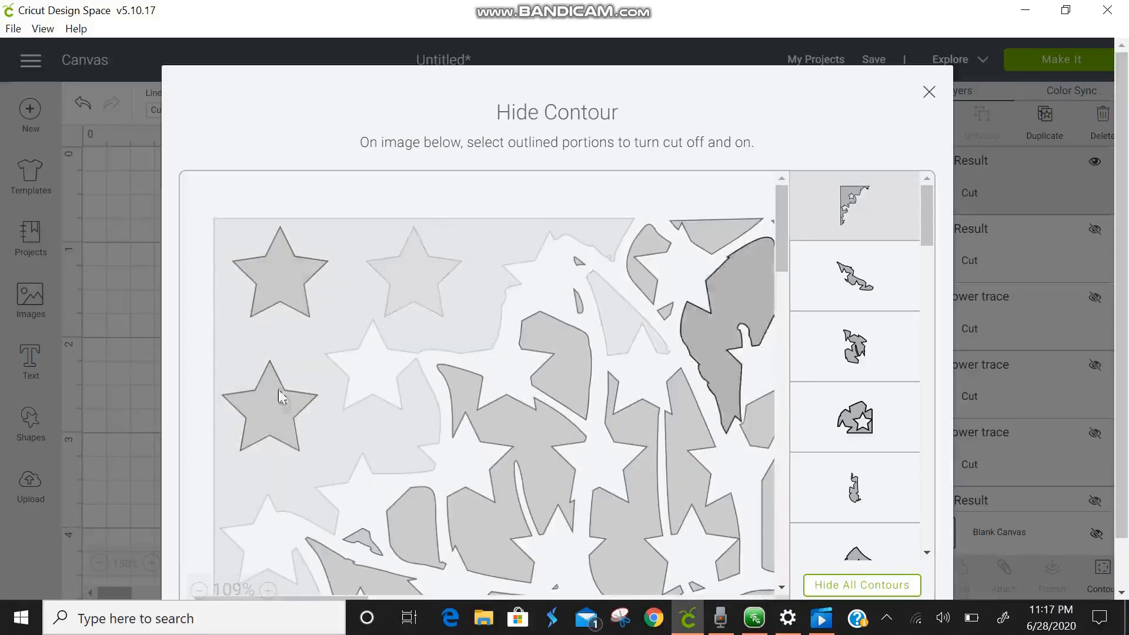
click(277, 405)
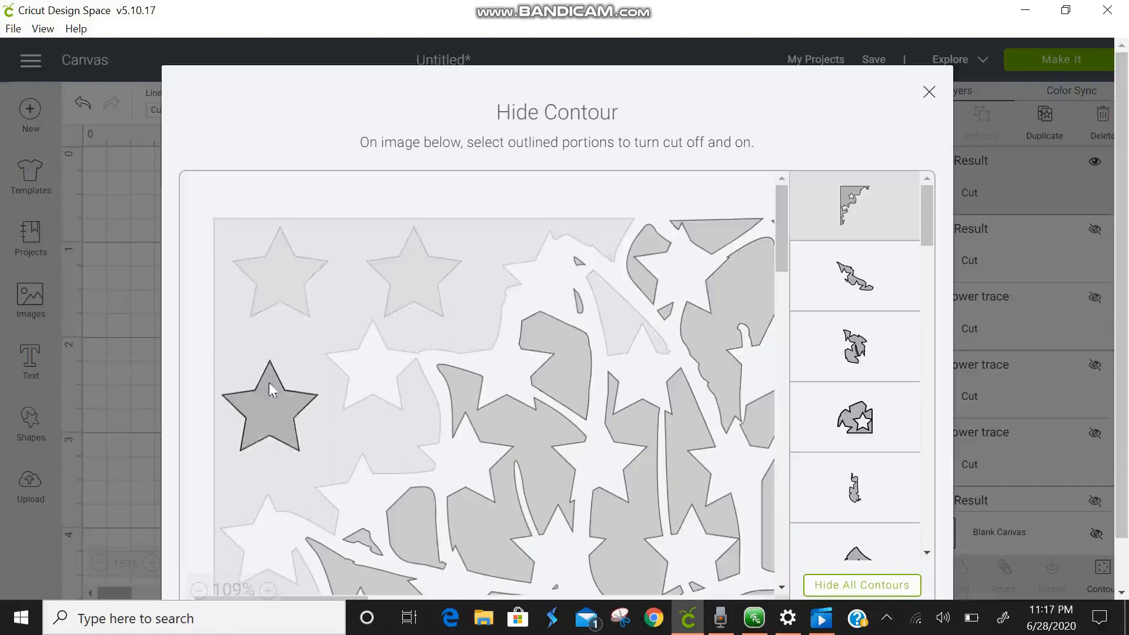
click(269, 403)
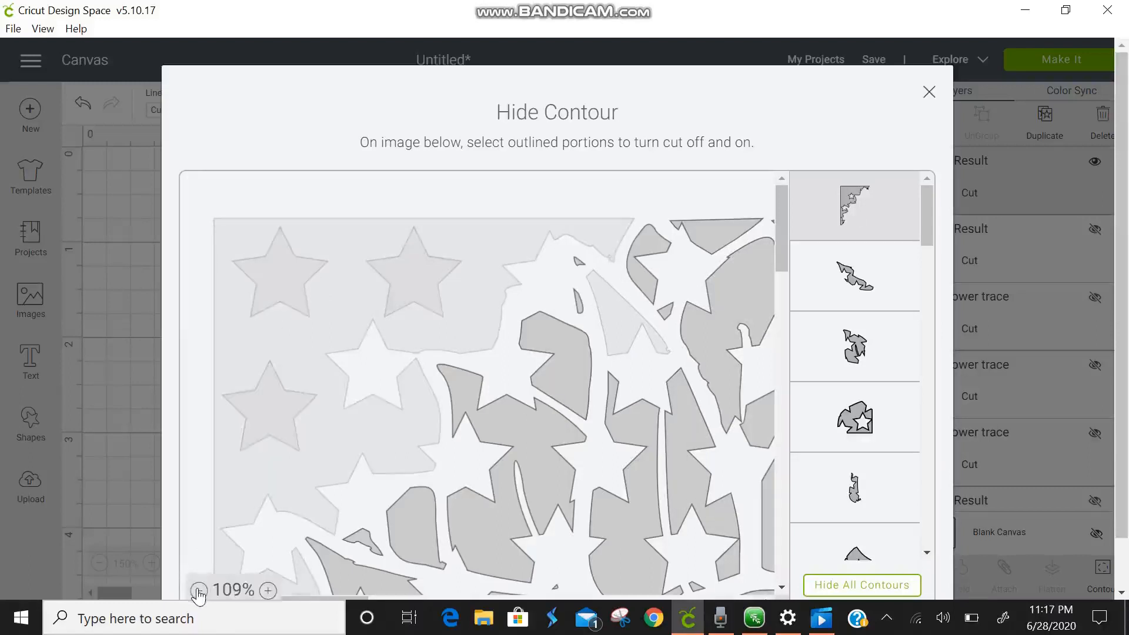
click(199, 591)
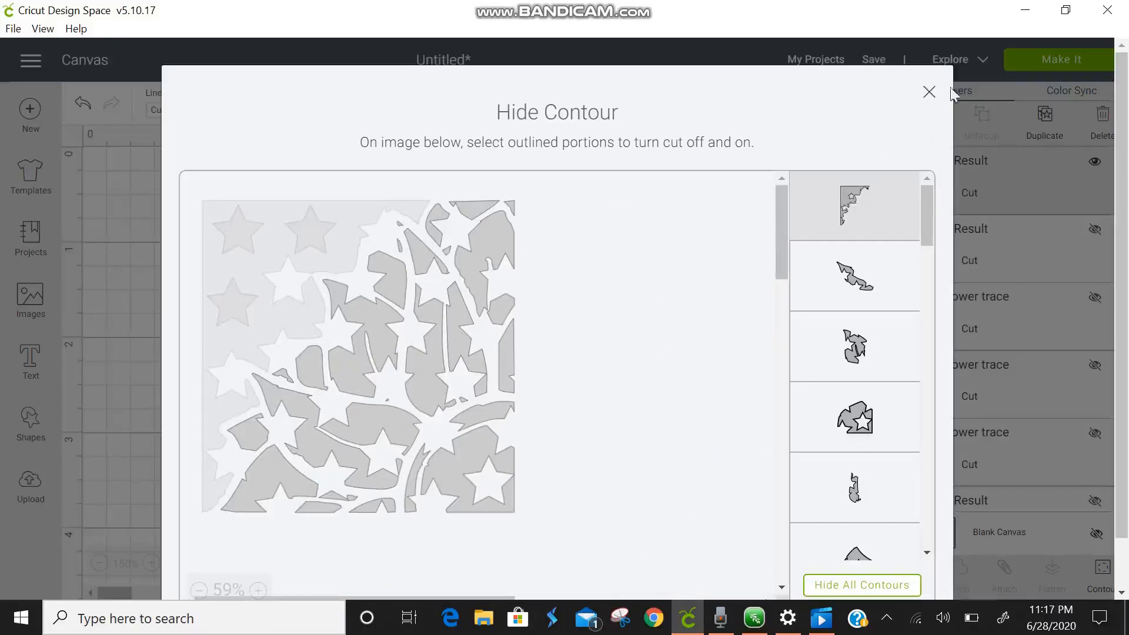
click(929, 94)
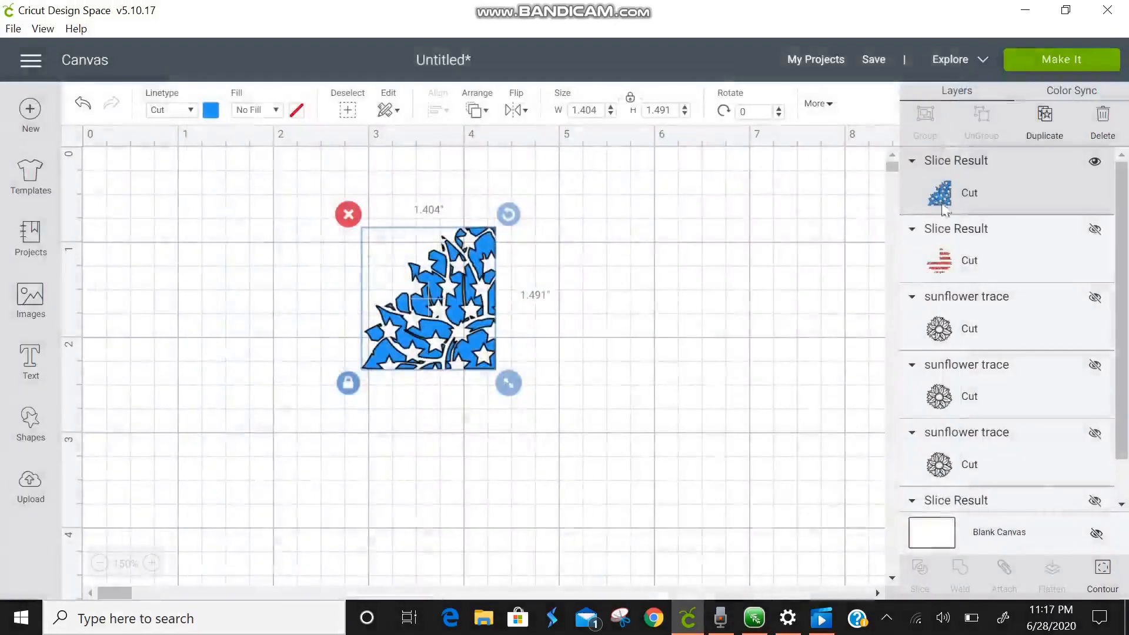
Show the red stripe pieces and hide the stray contours along the top edge of the blue star pieces.
click(983, 264)
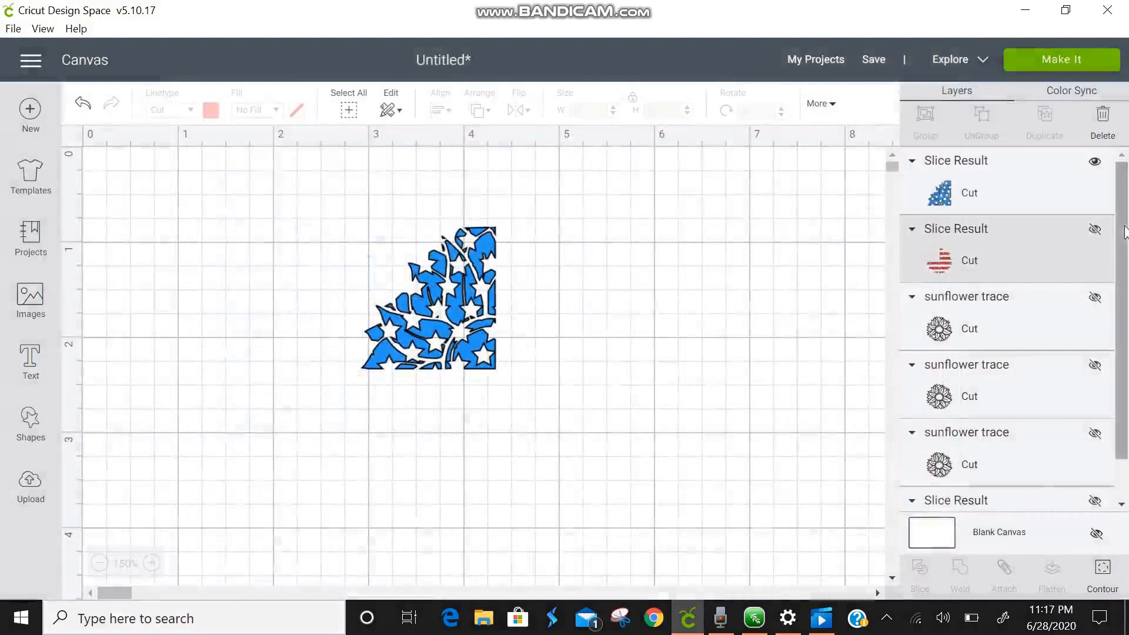
click(1095, 230)
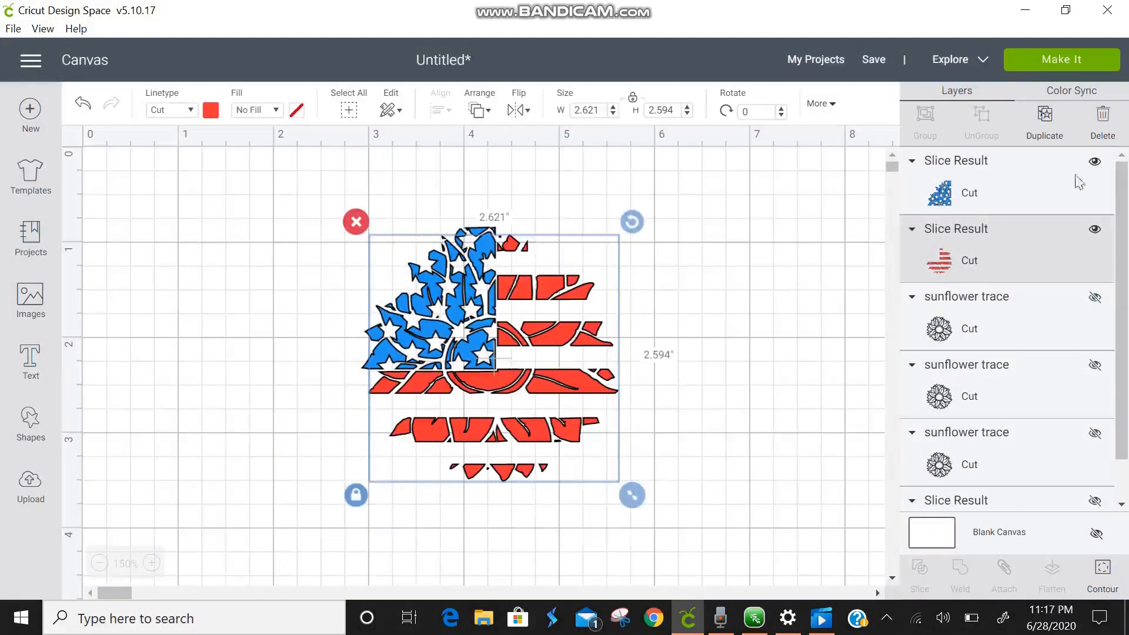
click(1038, 198)
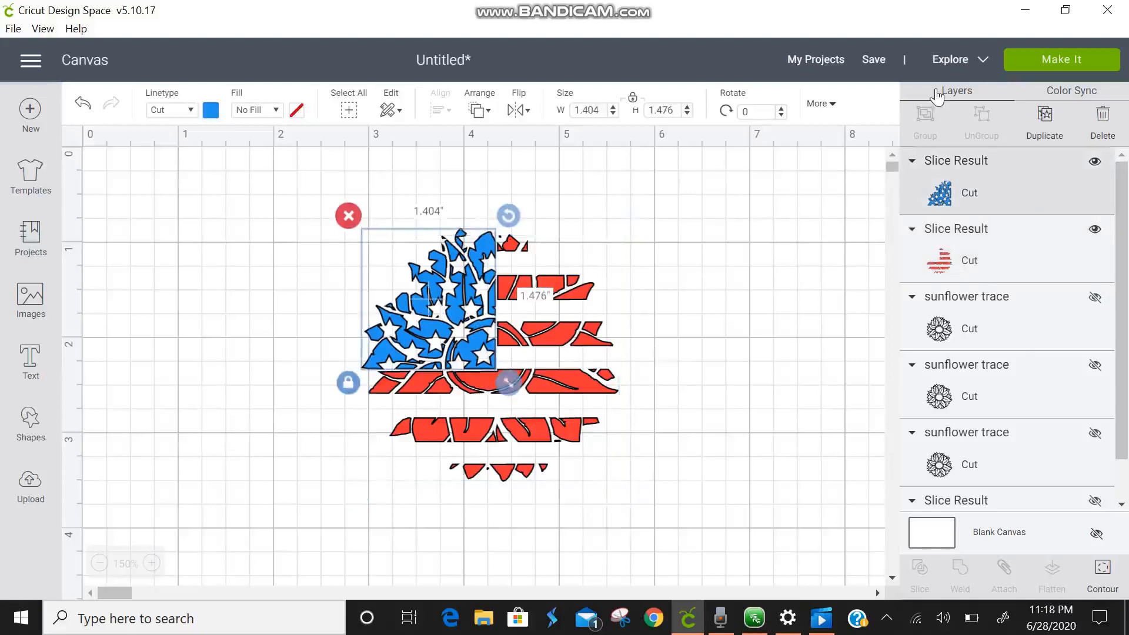
Show a spare sunflower trace and try laying it over the blue and red flower pieces.
click(1096, 299)
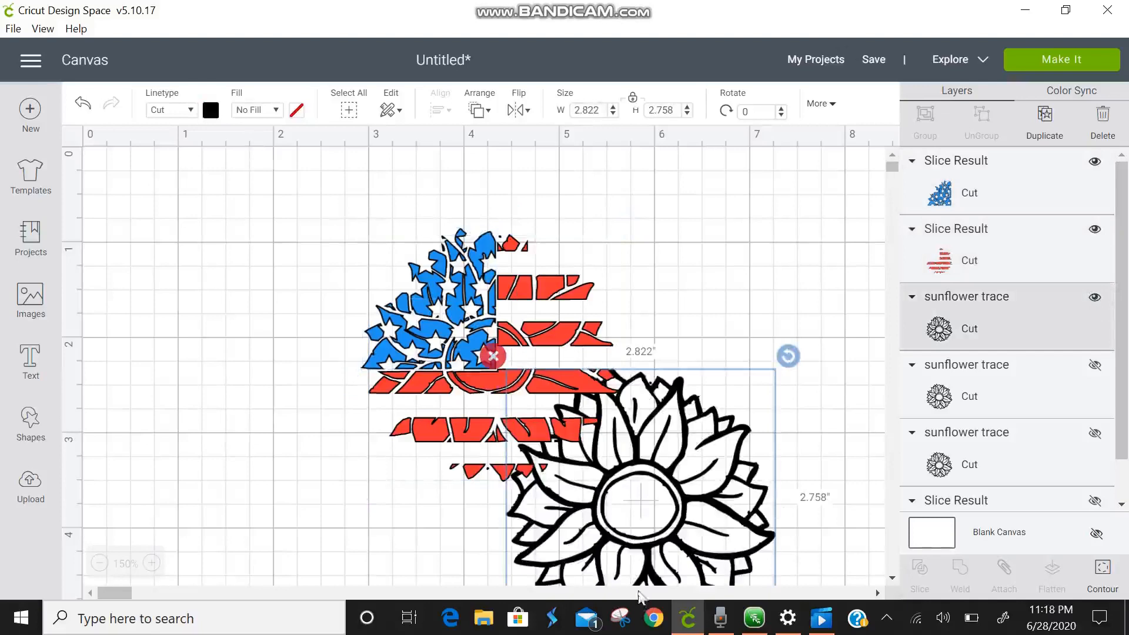
mouse_move(649, 542)
mouse_down()
mouse_move(507, 391)
mouse_move(502, 404)
mouse_up()
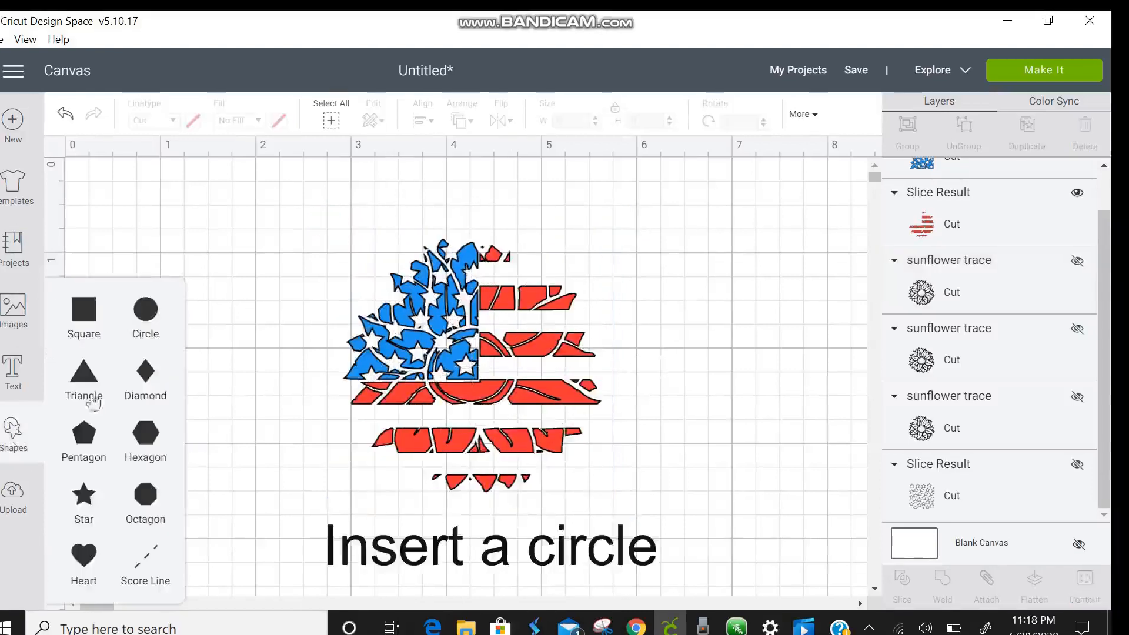
Insert a circle shape, colour it white and place it over the flower.
click(147, 318)
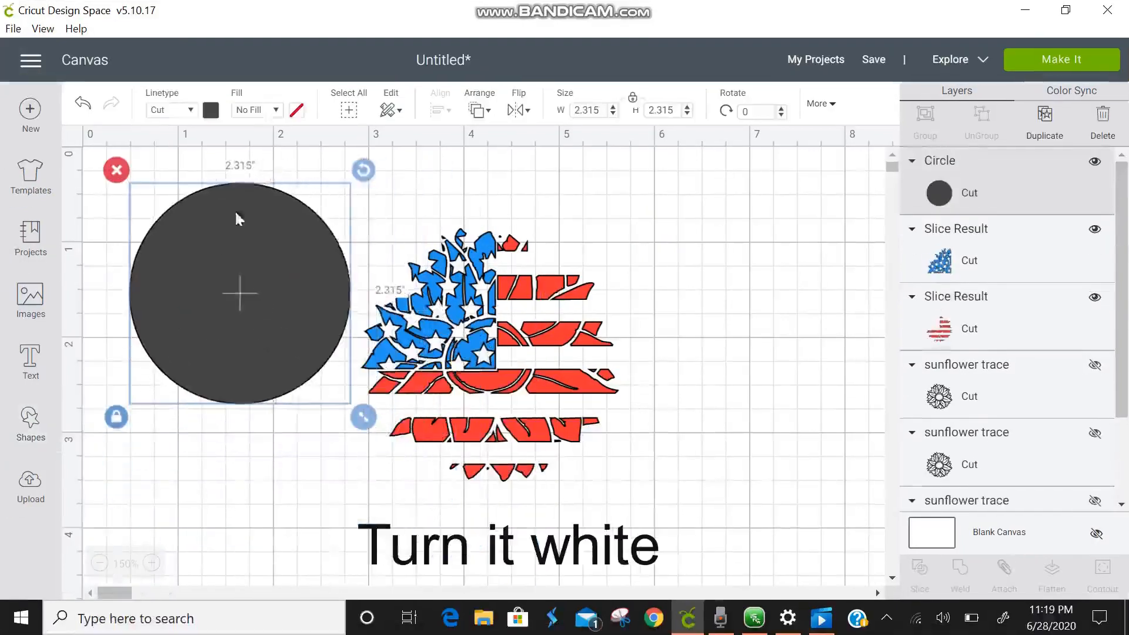
click(210, 110)
click(230, 176)
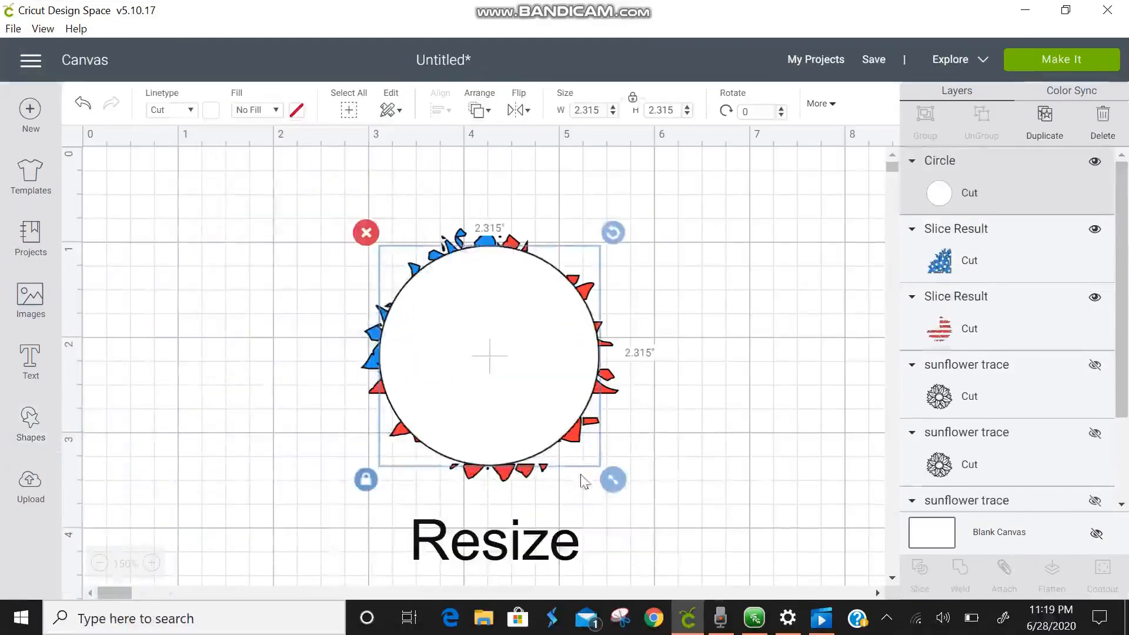
Enlarge the white circle to about 2.935" and send it to the back so it extends slightly beyond the flower.
drag(614, 479, 657, 524)
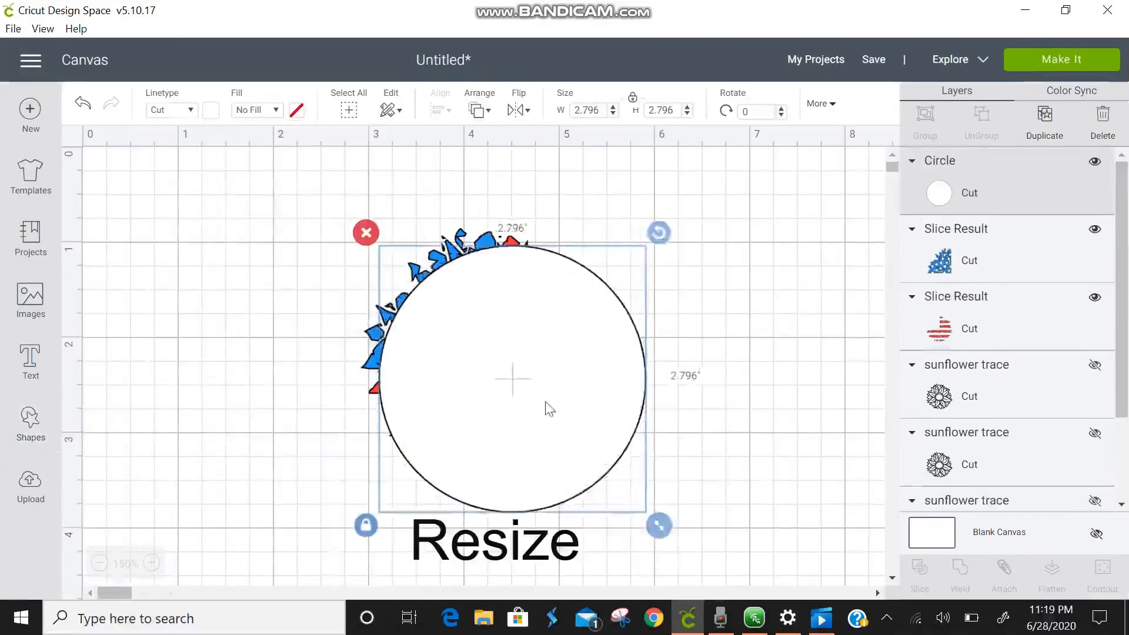
drag(547, 404, 515, 370)
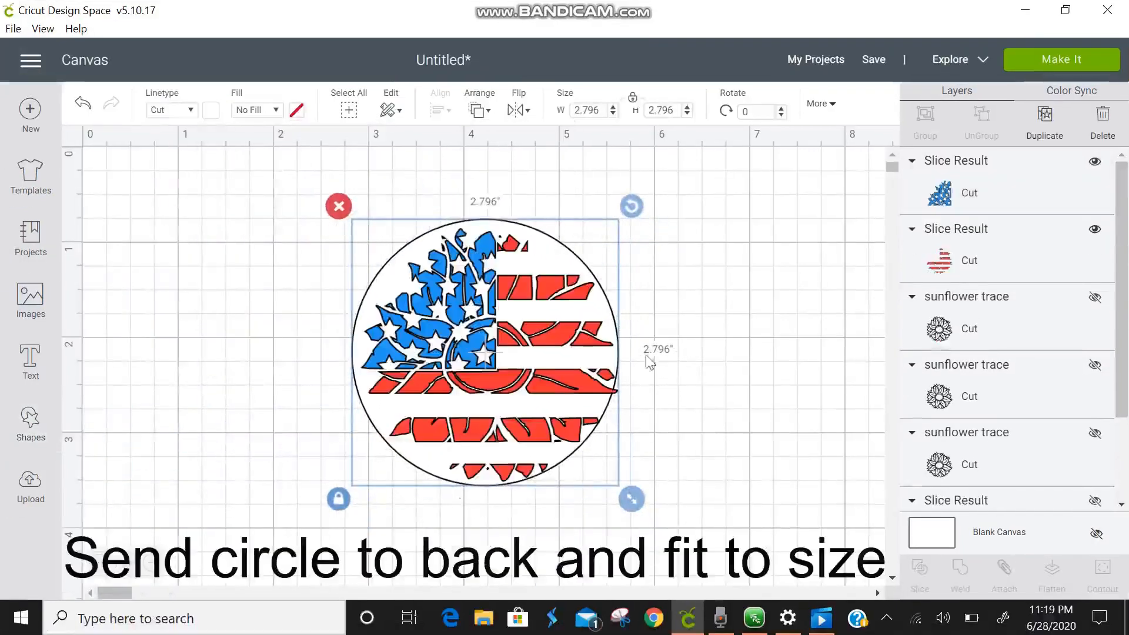
drag(632, 499, 645, 512)
click(734, 421)
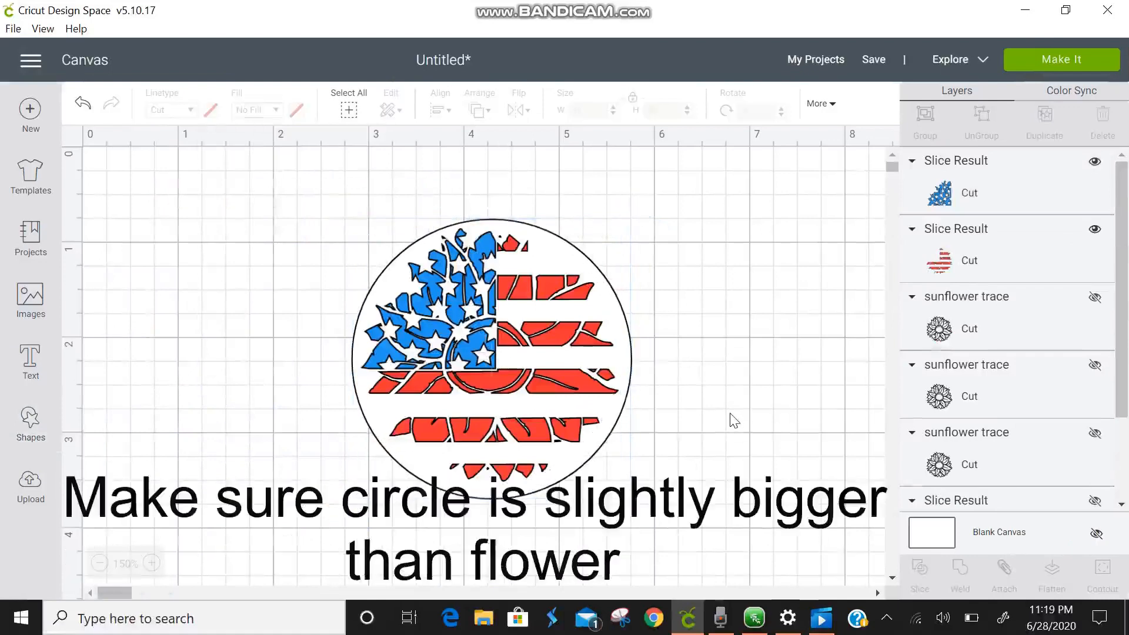
Hide the red stripe pieces and slice the blue star pieces out of the white circle.
click(603, 386)
click(1095, 229)
drag(689, 576, 295, 151)
click(920, 573)
Separate the slice results, keep only the blue pieces and cut circle, and recenter them with the blue fitted into its cutouts.
drag(432, 309, 753, 384)
drag(541, 383, 878, 471)
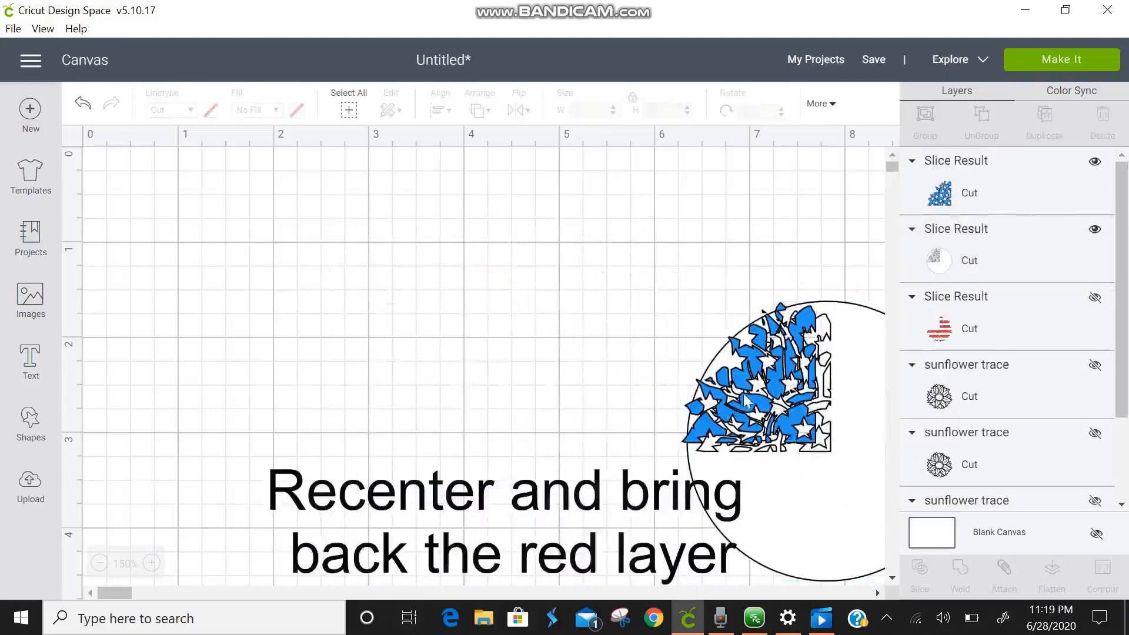
drag(744, 400, 454, 310)
drag(818, 441, 516, 346)
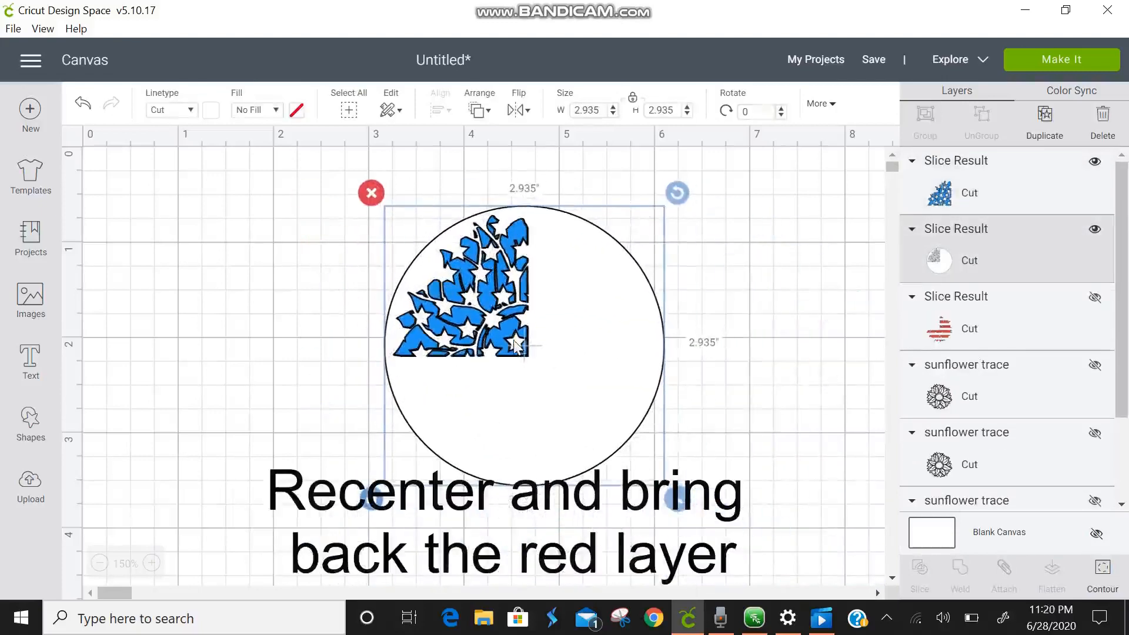
click(774, 330)
Show the red stripe pieces, send them to the front and align them with the blue pieces inside the circle.
click(1095, 297)
click(480, 111)
click(516, 215)
drag(542, 348, 571, 333)
click(735, 295)
Hide the blue star pieces and slice the red stripe pieces out of the white circle.
click(1095, 229)
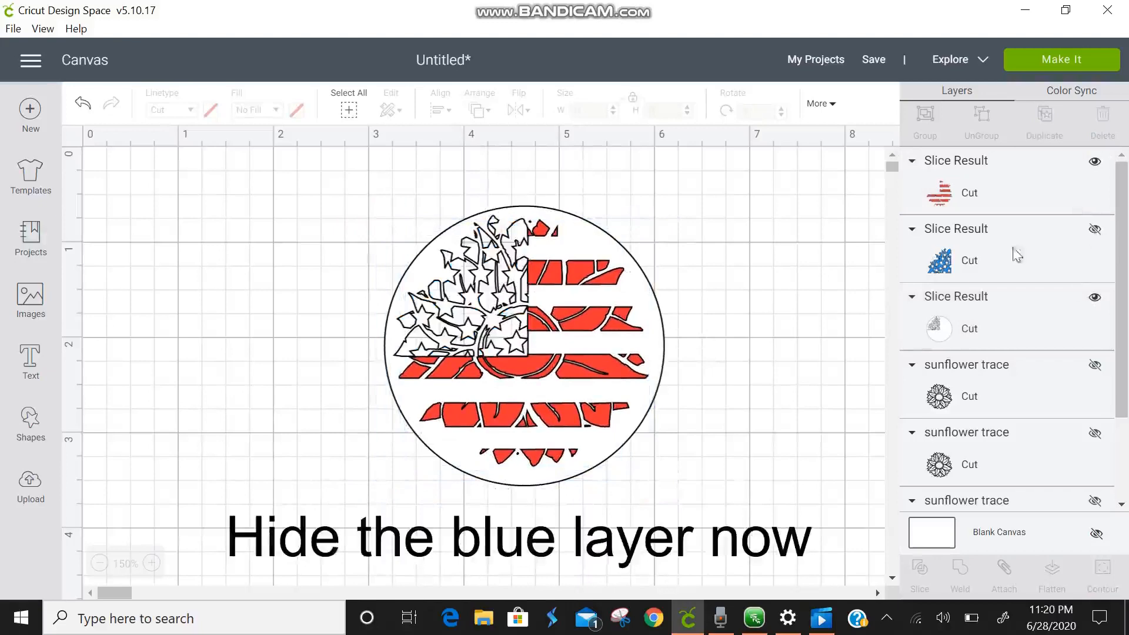
drag(700, 497, 364, 182)
click(1095, 161)
click(1095, 161)
drag(712, 497, 365, 183)
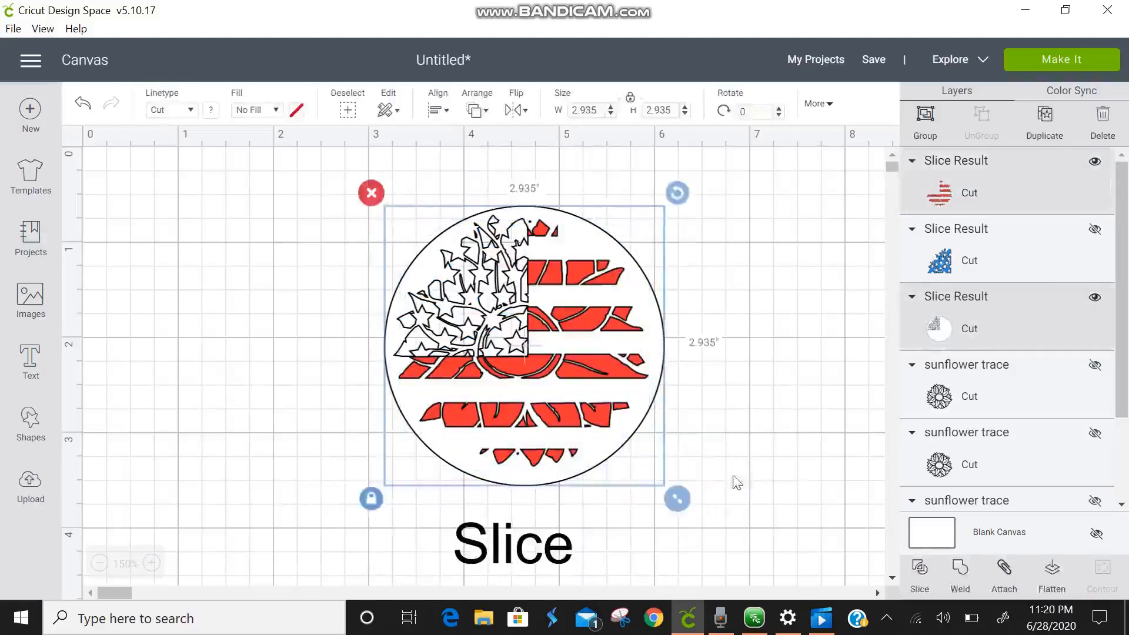
click(920, 571)
Hide the red stripe pieces and delete the leftover stripe slice from the cut circle.
click(1095, 161)
drag(594, 339, 724, 450)
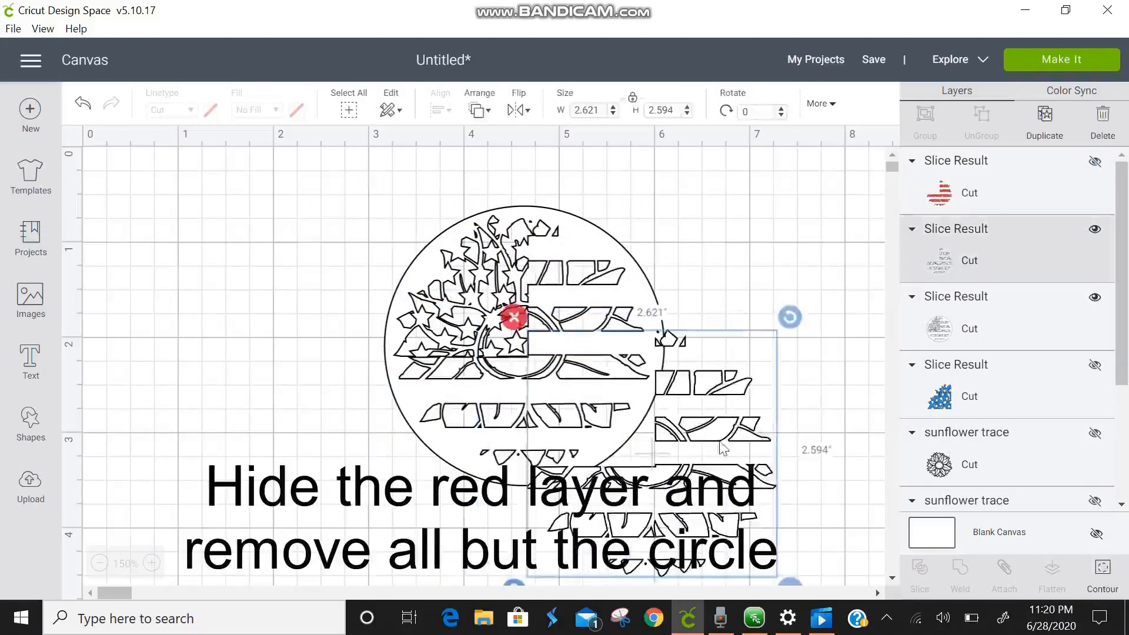
key(Delete)
Show a sunflower outline, bring it to the front and line it up with the cutouts in the circle.
click(1095, 366)
click(479, 110)
click(523, 214)
drag(488, 325, 550, 317)
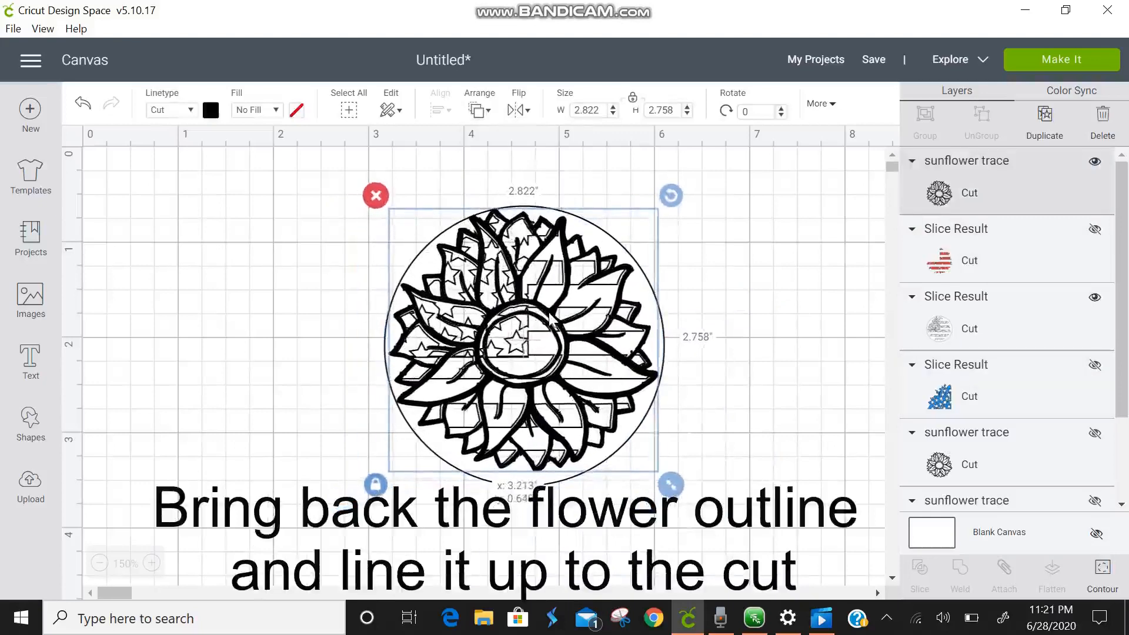
Show the red and blue pieces as a guide and fine-tune the sunflower outline's position over them.
click(1095, 229)
click(1095, 365)
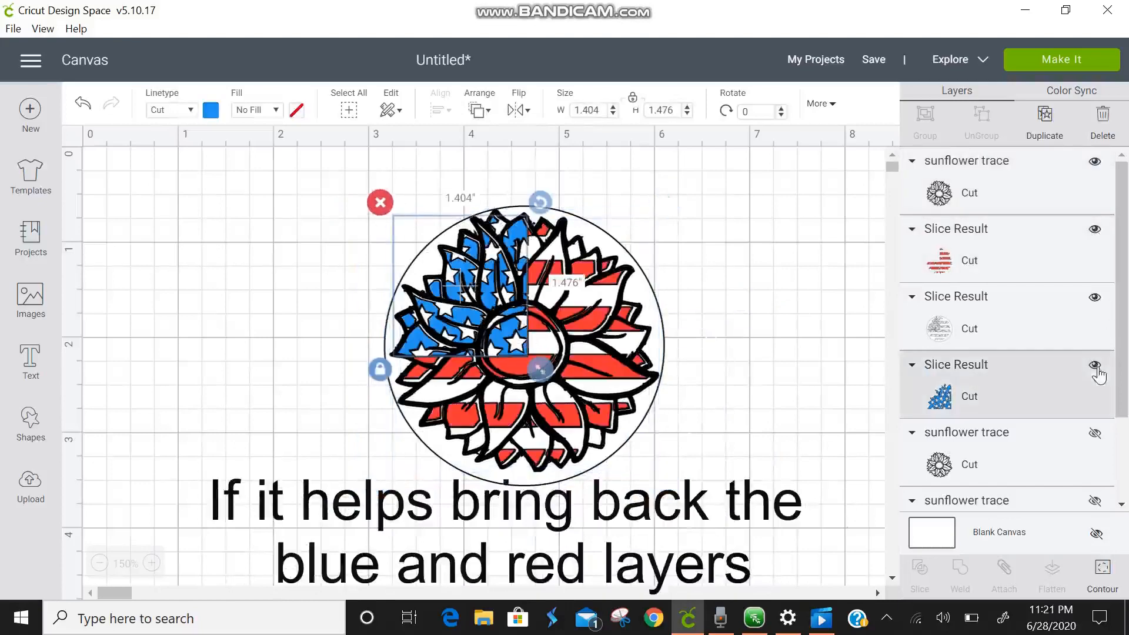
click(656, 379)
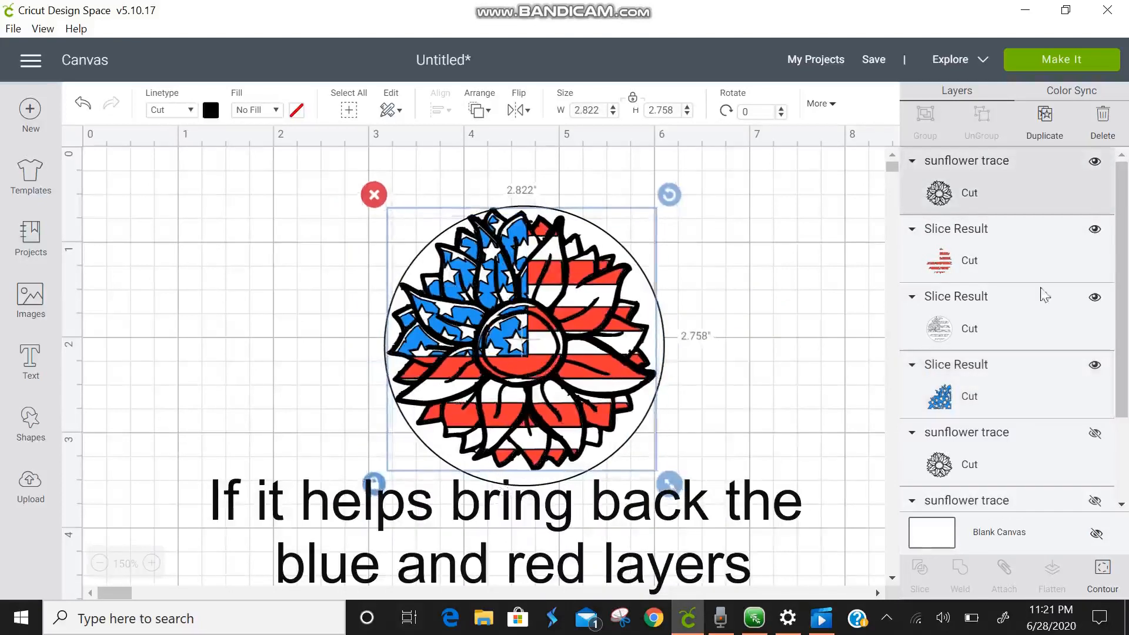
Hide the red and blue pieces and slice the sunflower outline out of the white circle.
click(1095, 229)
click(1095, 365)
drag(713, 492, 311, 175)
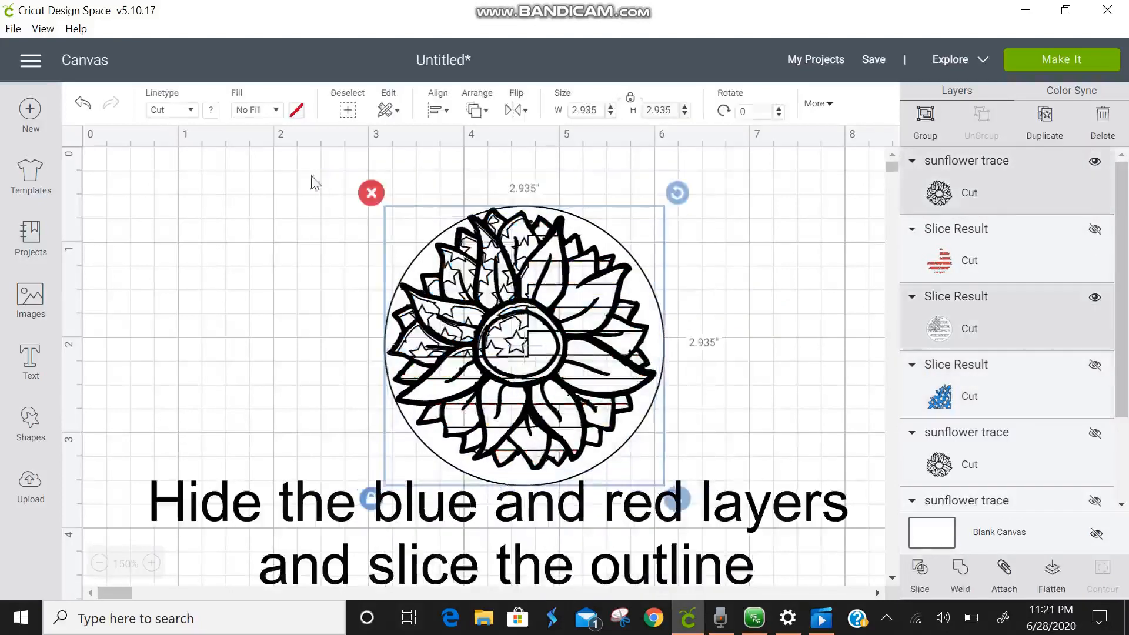
click(920, 577)
Separate the outline slice results and delete all of them except the cut circle.
drag(517, 347, 689, 445)
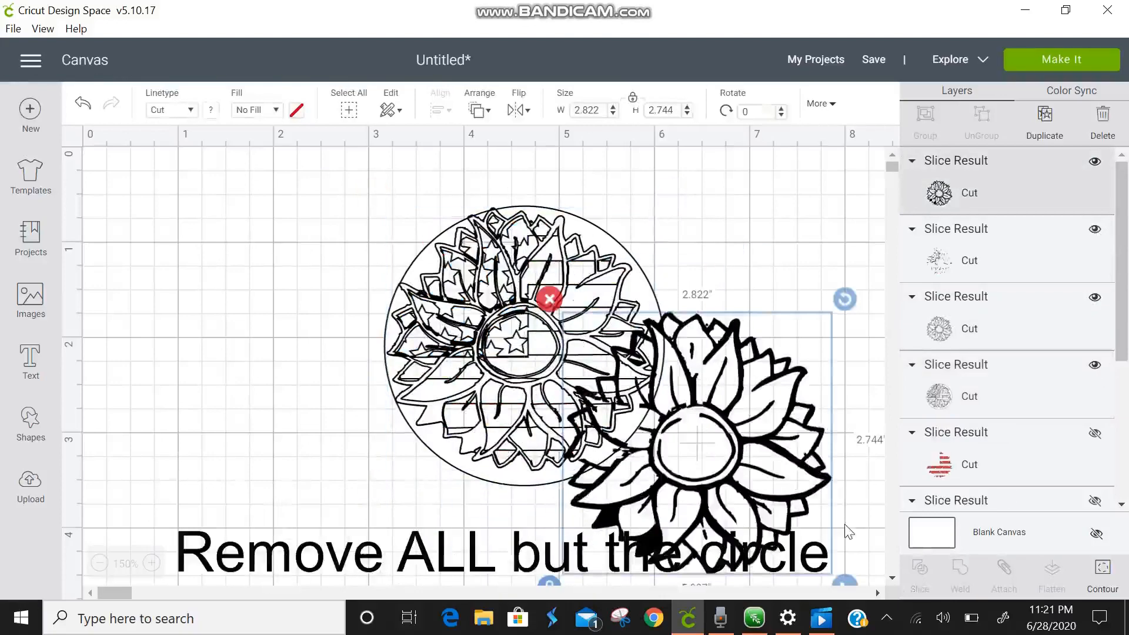
click(549, 300)
click(530, 352)
click(466, 305)
drag(388, 306, 248, 421)
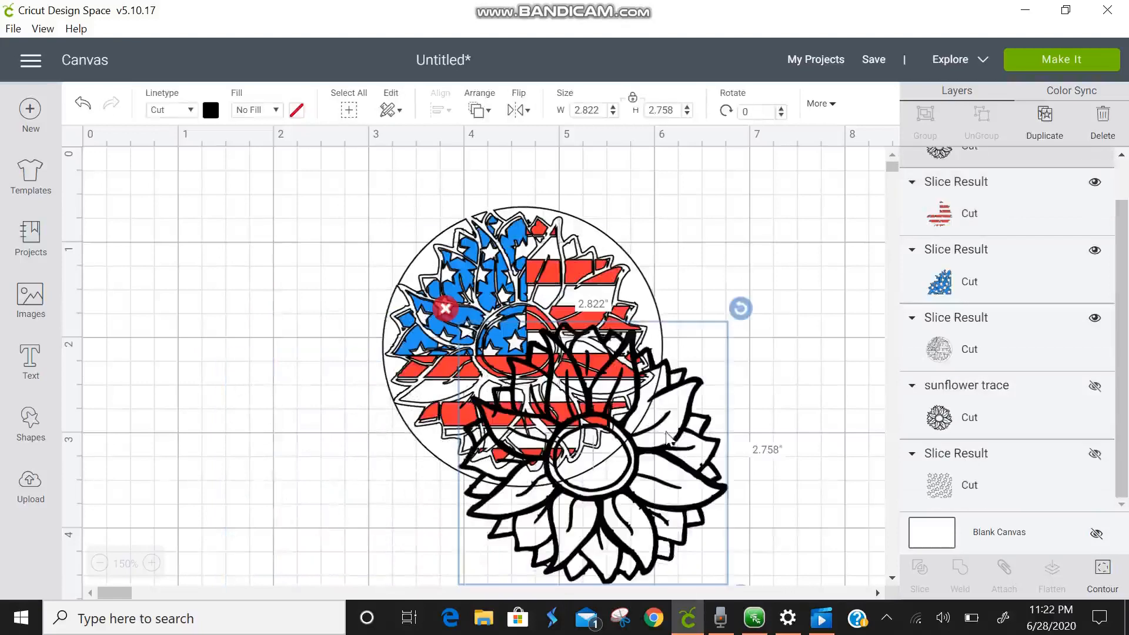
Align the black sunflower outline over the blue and red pieces and nudge the red stripes into line with it.
mouse_move(669, 451)
mouse_down()
mouse_move(605, 335)
mouse_move(593, 336)
mouse_up()
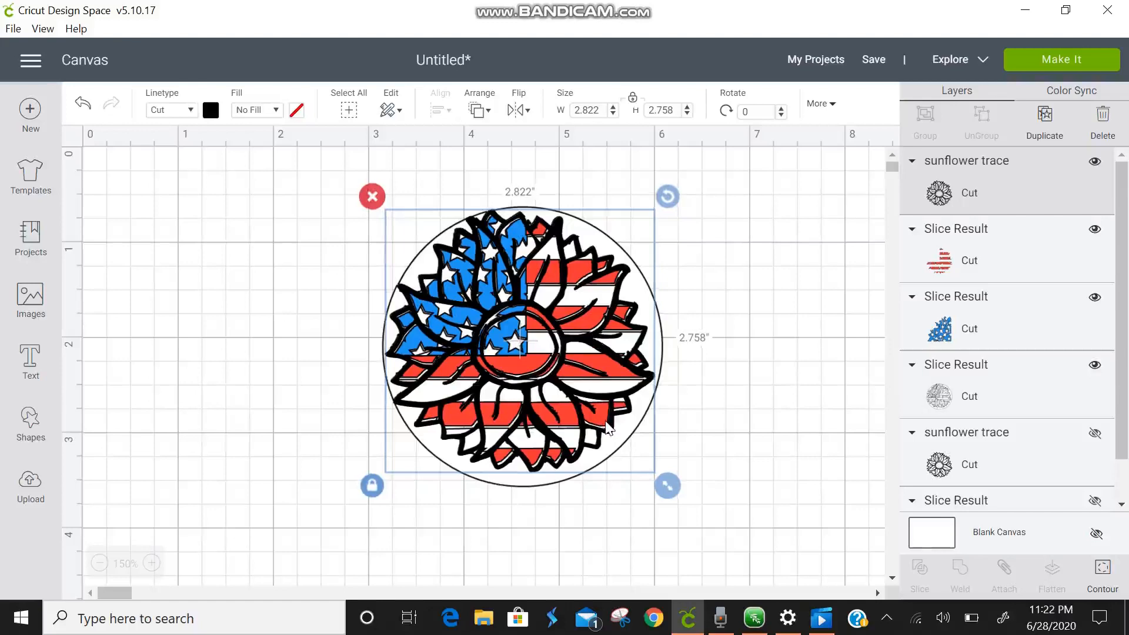
drag(605, 422, 607, 428)
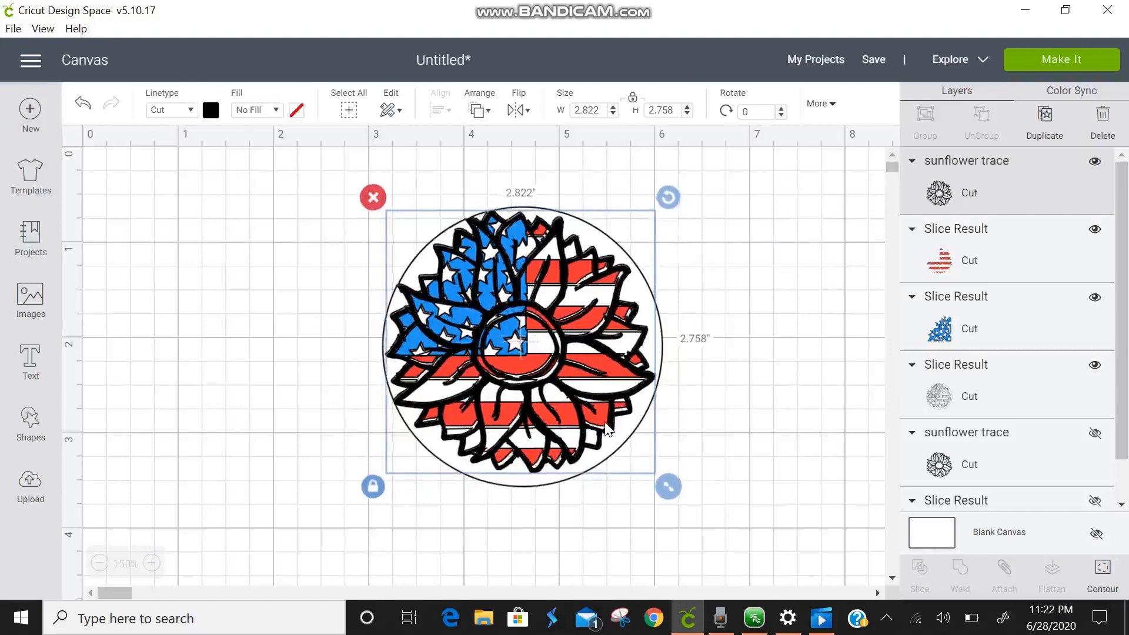
drag(551, 267, 553, 270)
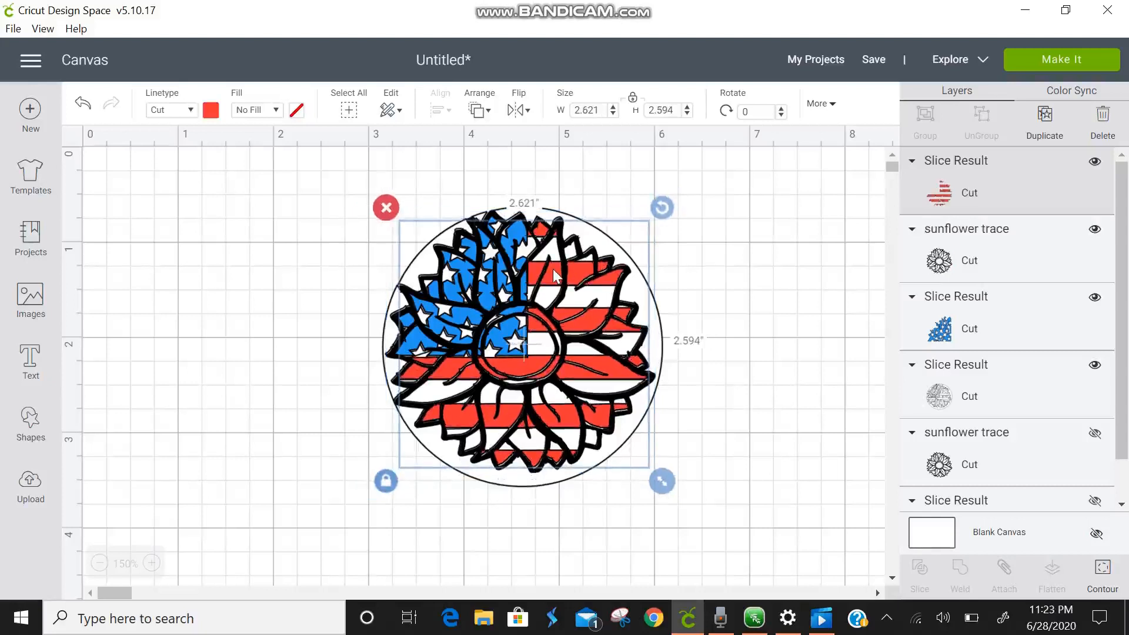
click(791, 315)
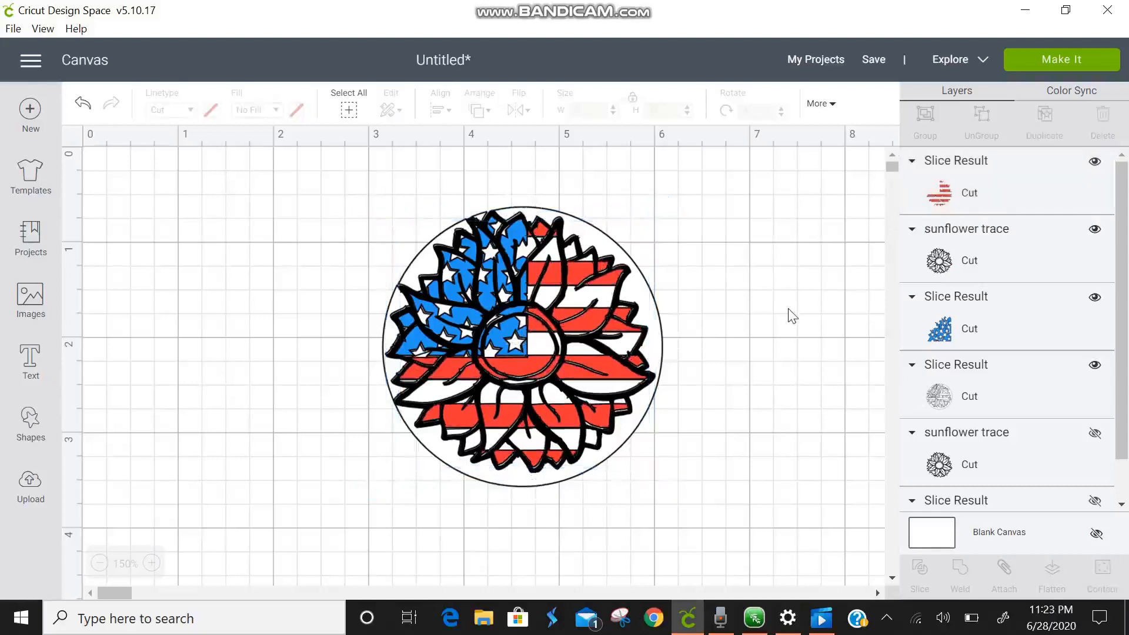
Hide the contours of the cut white circle that lie outside the flower's petals.
click(1018, 402)
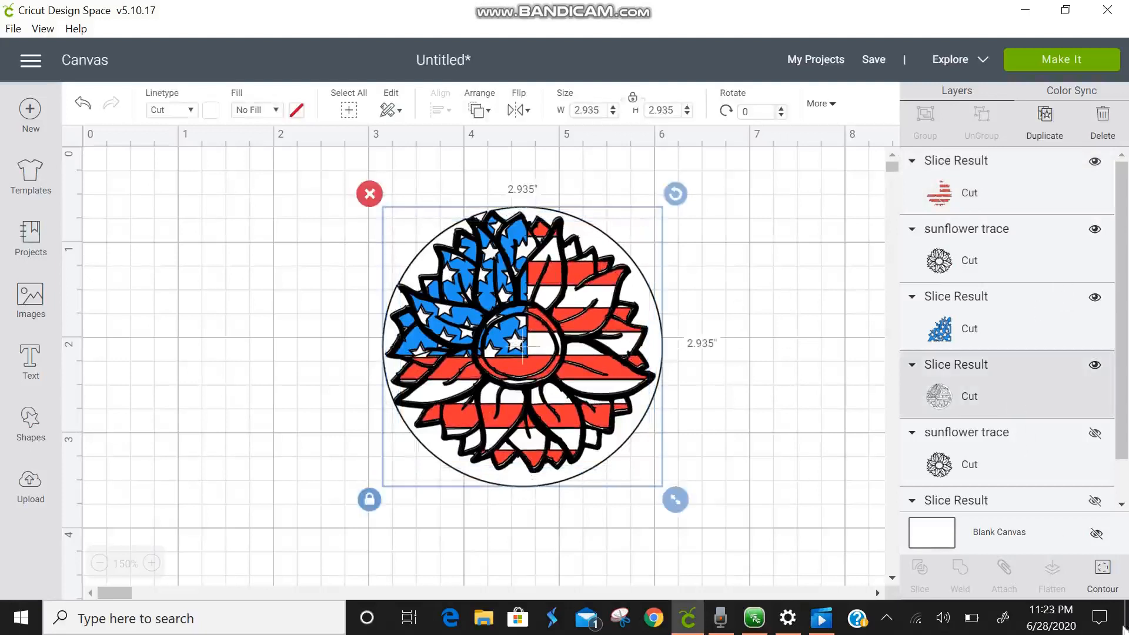
click(1103, 573)
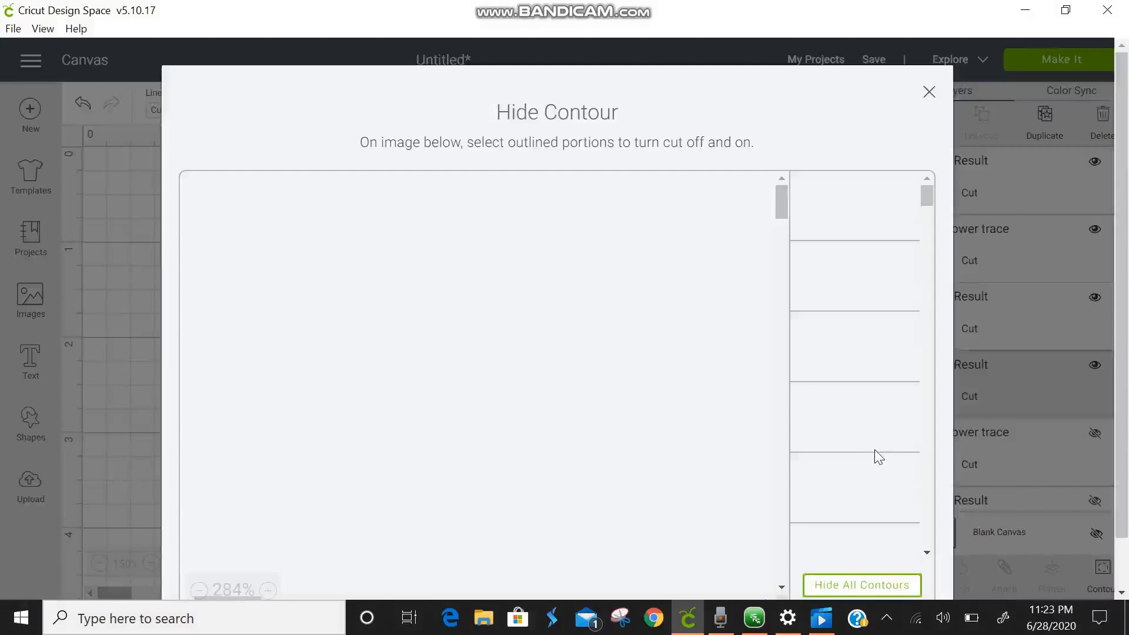
click(199, 590)
click(199, 590)
click(199, 591)
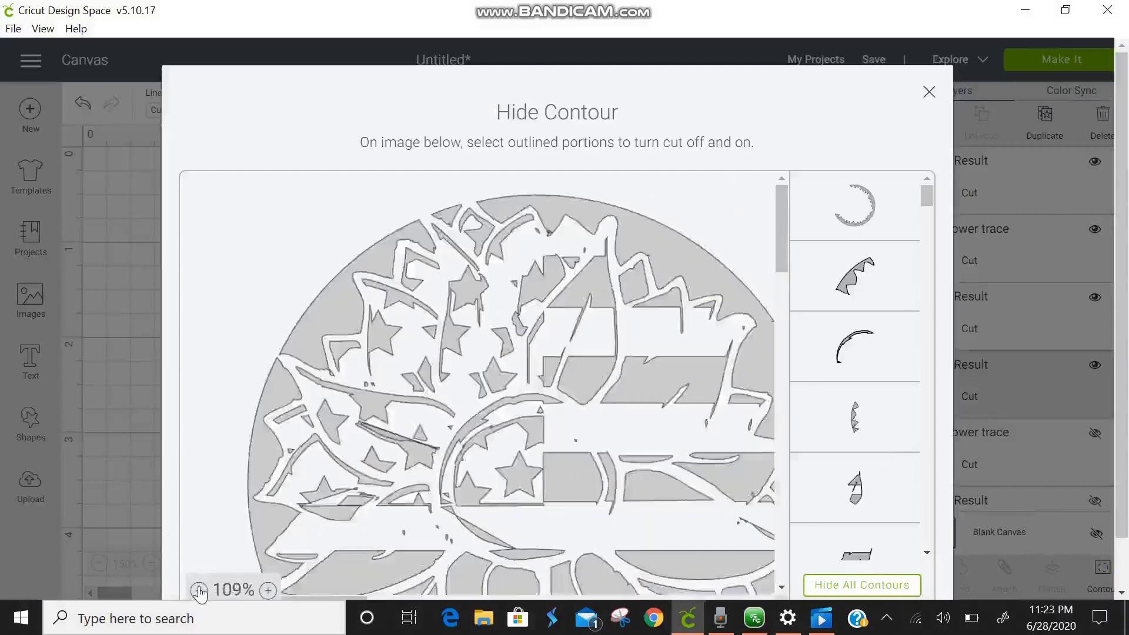
click(199, 591)
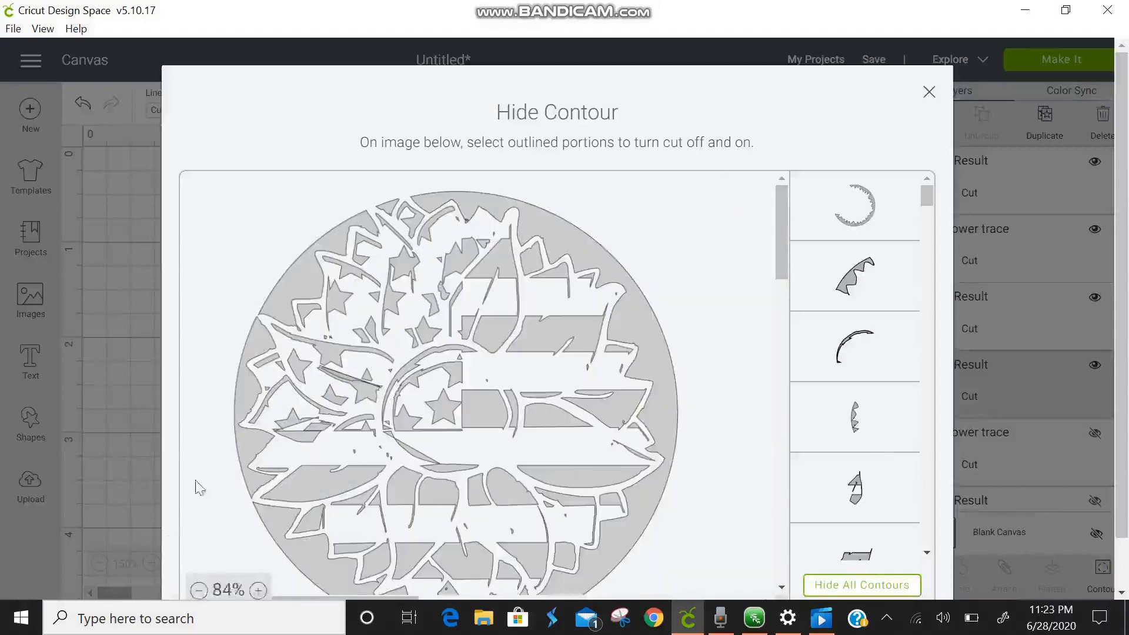
click(274, 306)
click(298, 276)
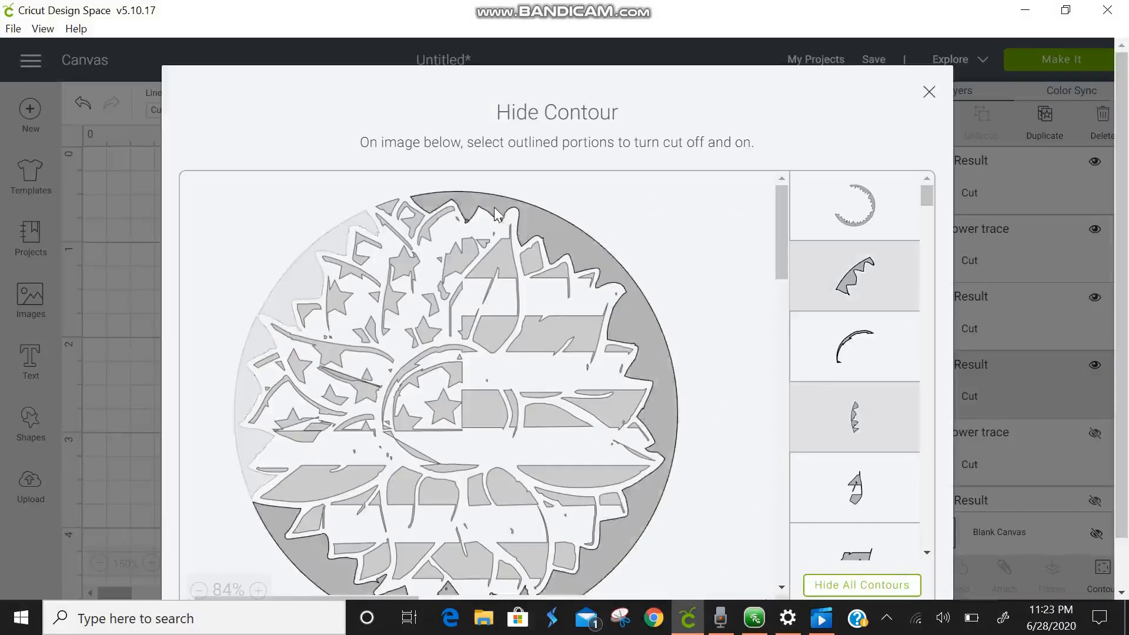
click(653, 311)
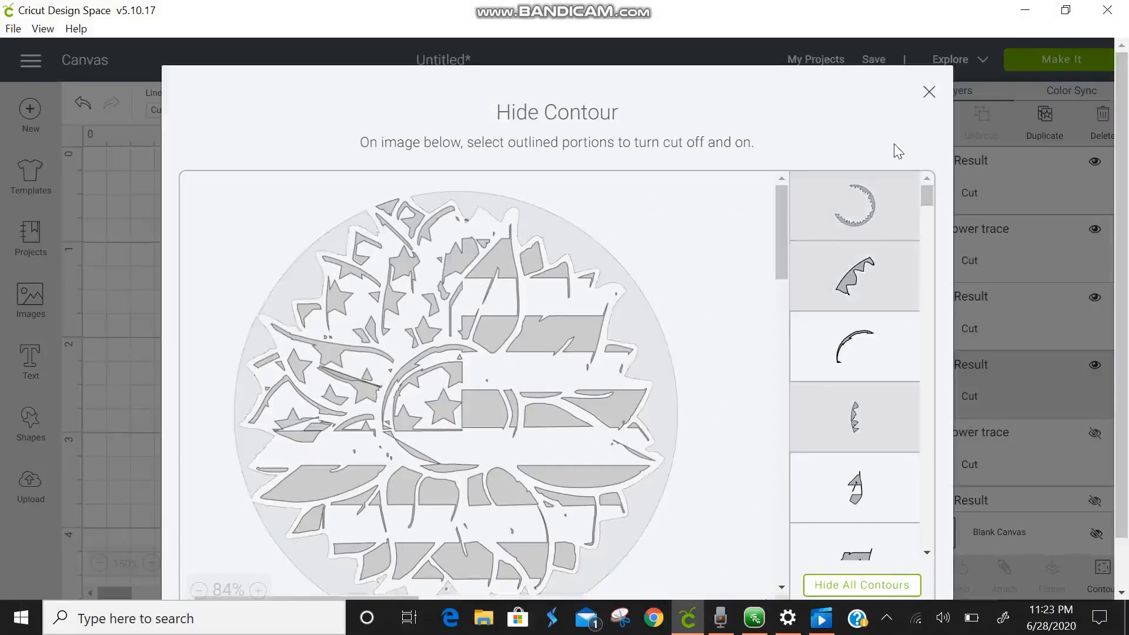
click(929, 93)
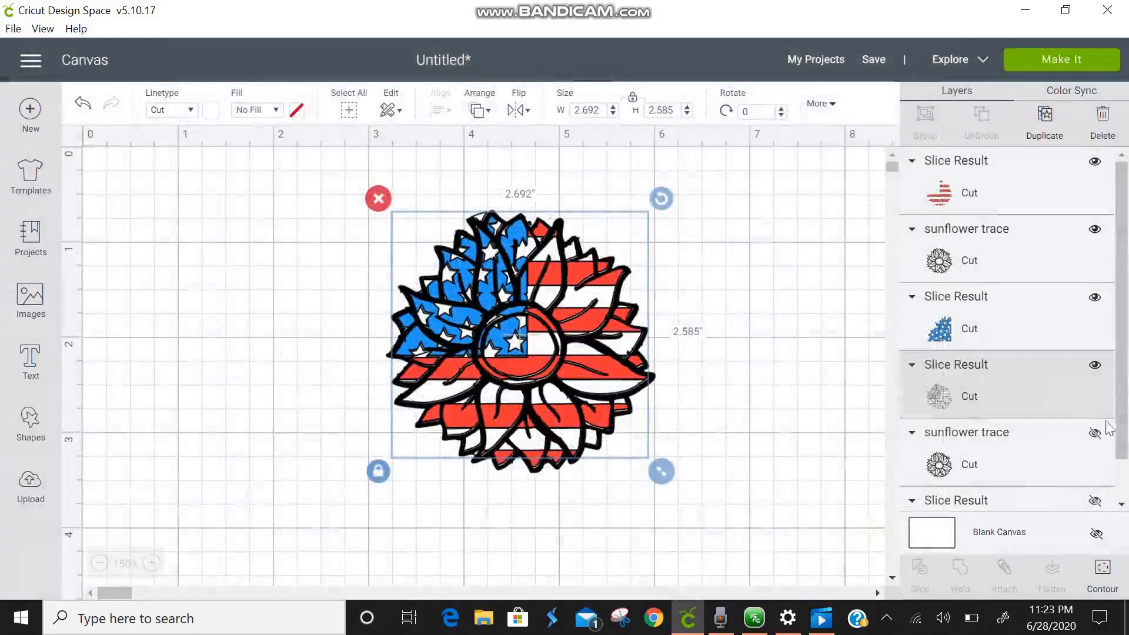
Delete the hidden spare sunflower trace and the hidden leftover slice result.
click(1063, 456)
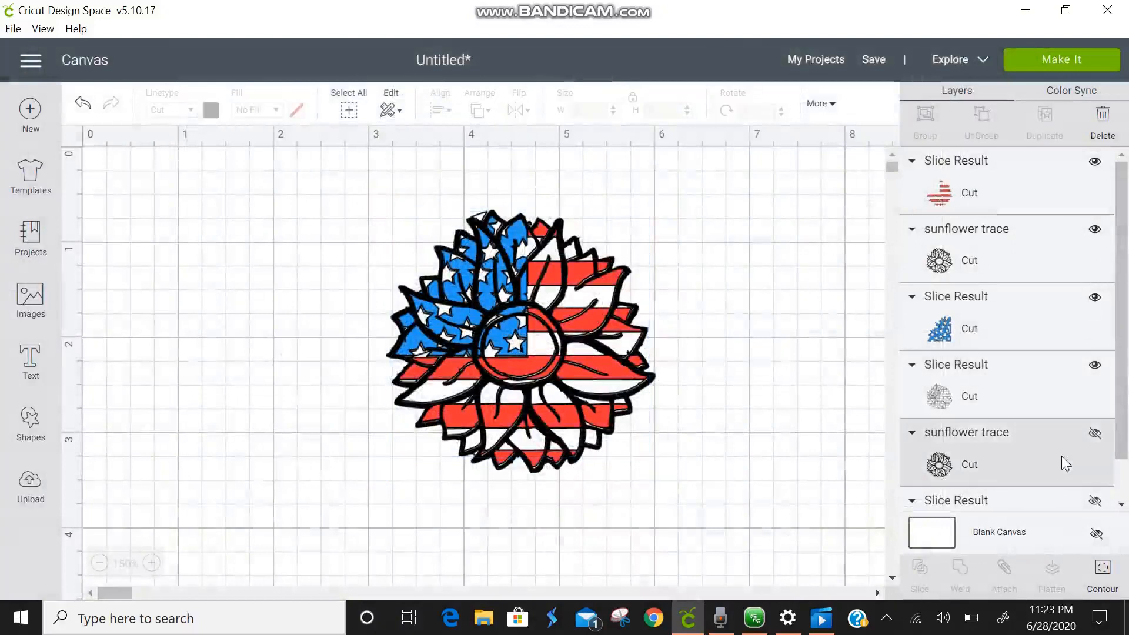
click(1113, 118)
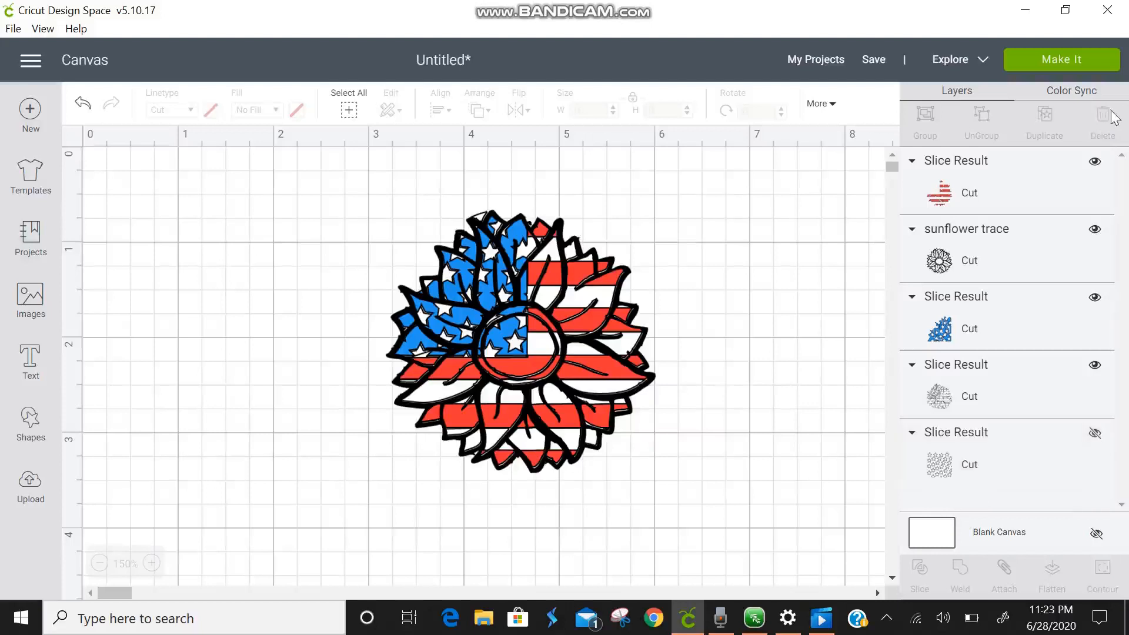
click(1062, 481)
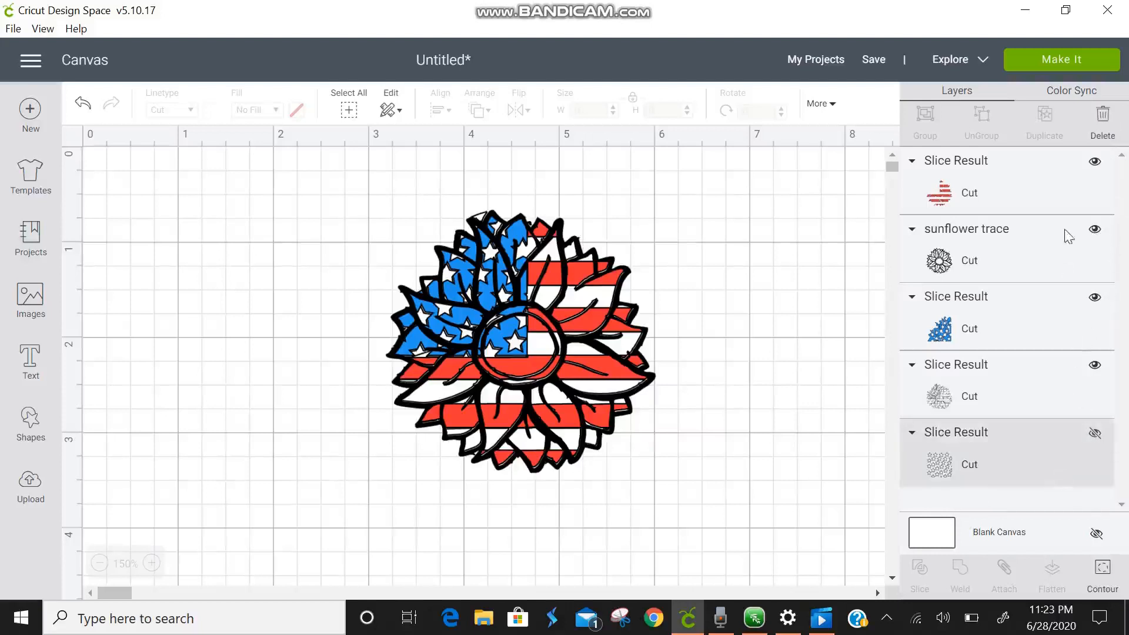
click(1105, 122)
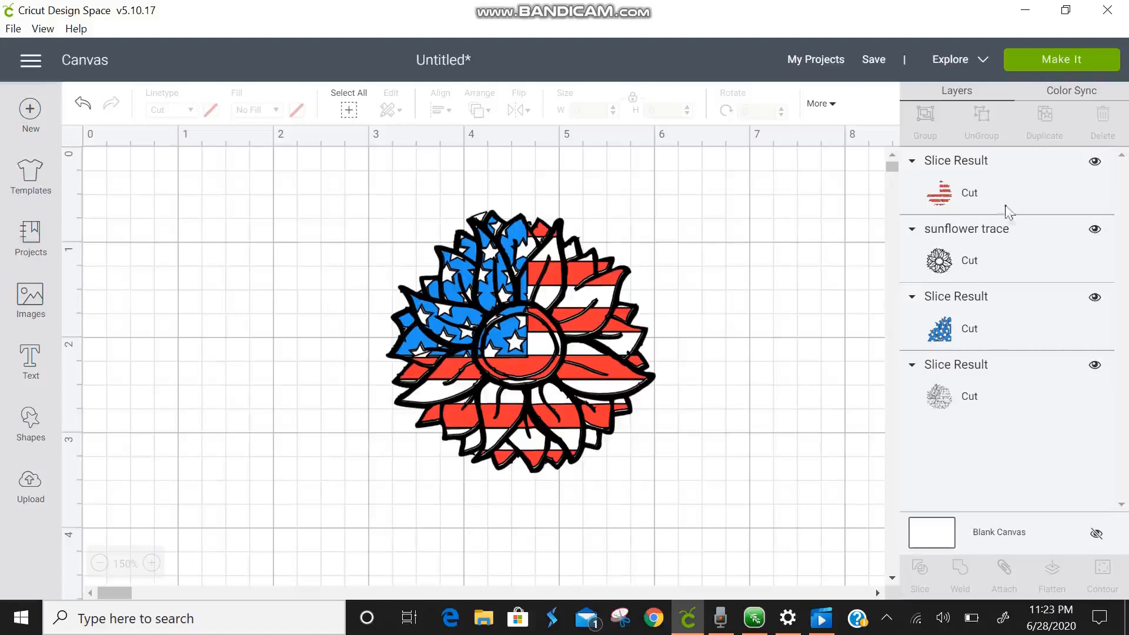
Preview the white, black, red and blue cutting mats, and return to the canvas without cutting.
click(1051, 69)
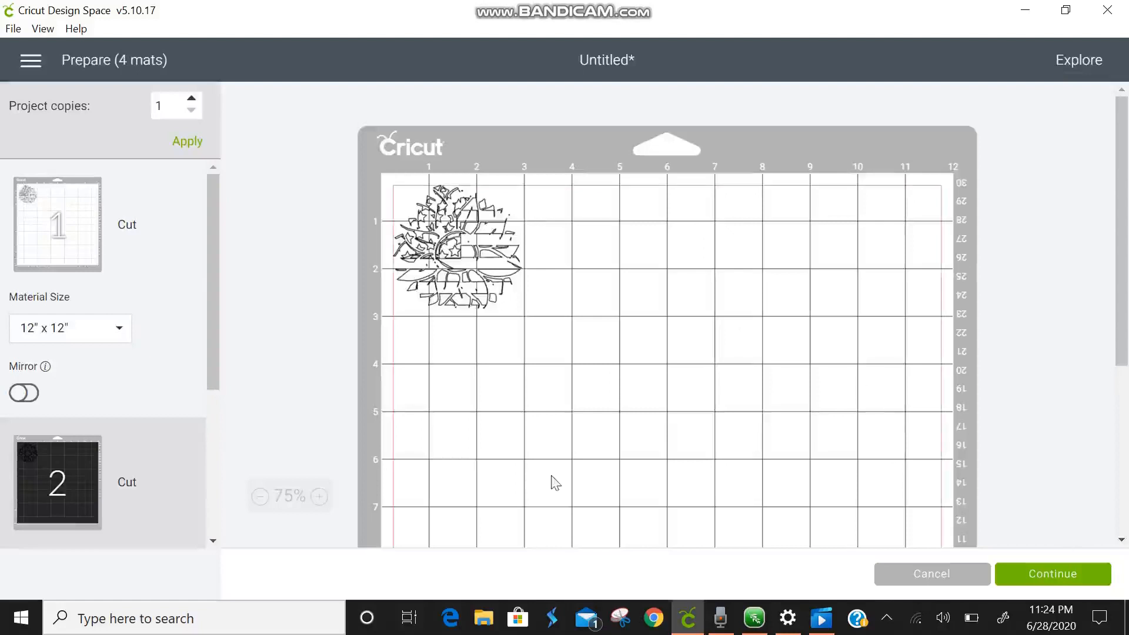
click(29, 478)
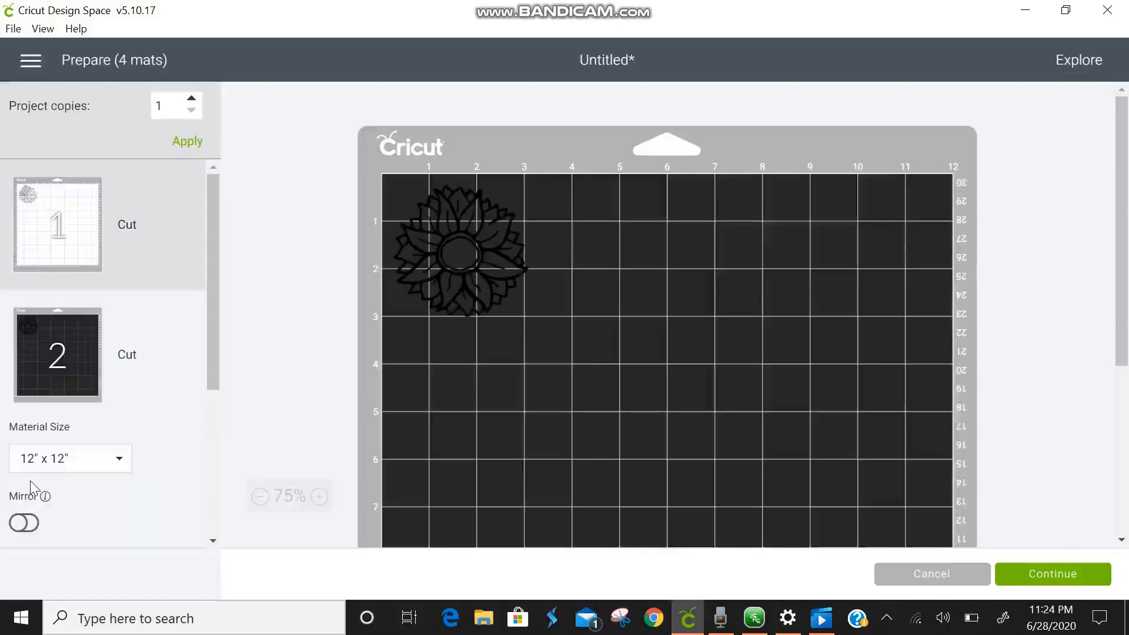
scroll(1105, 253, down, 2)
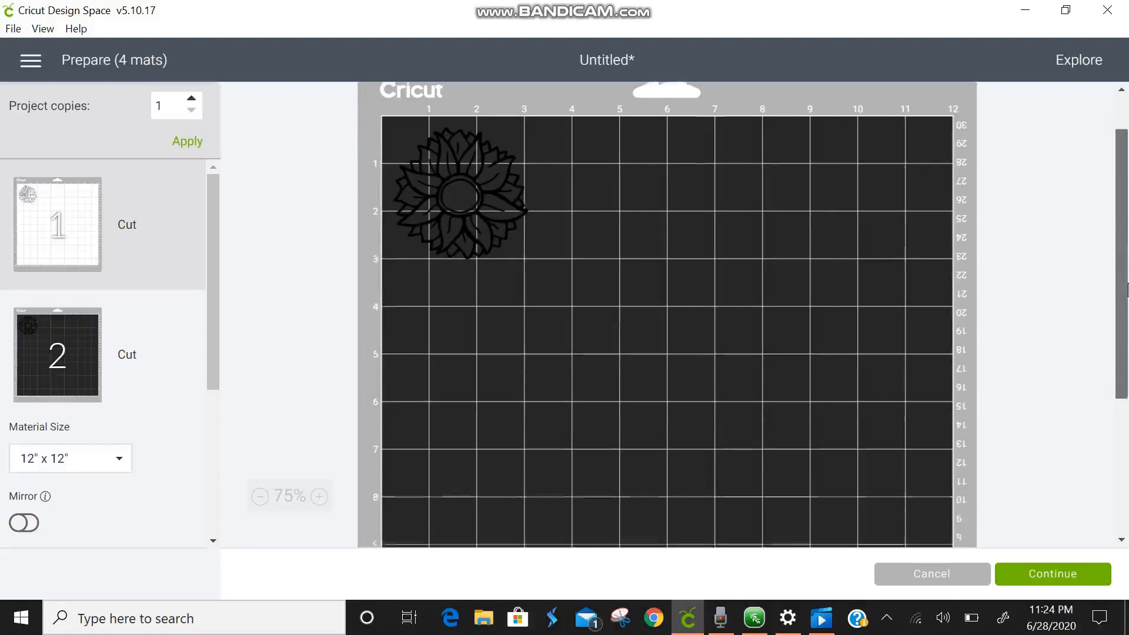
drag(213, 221, 215, 342)
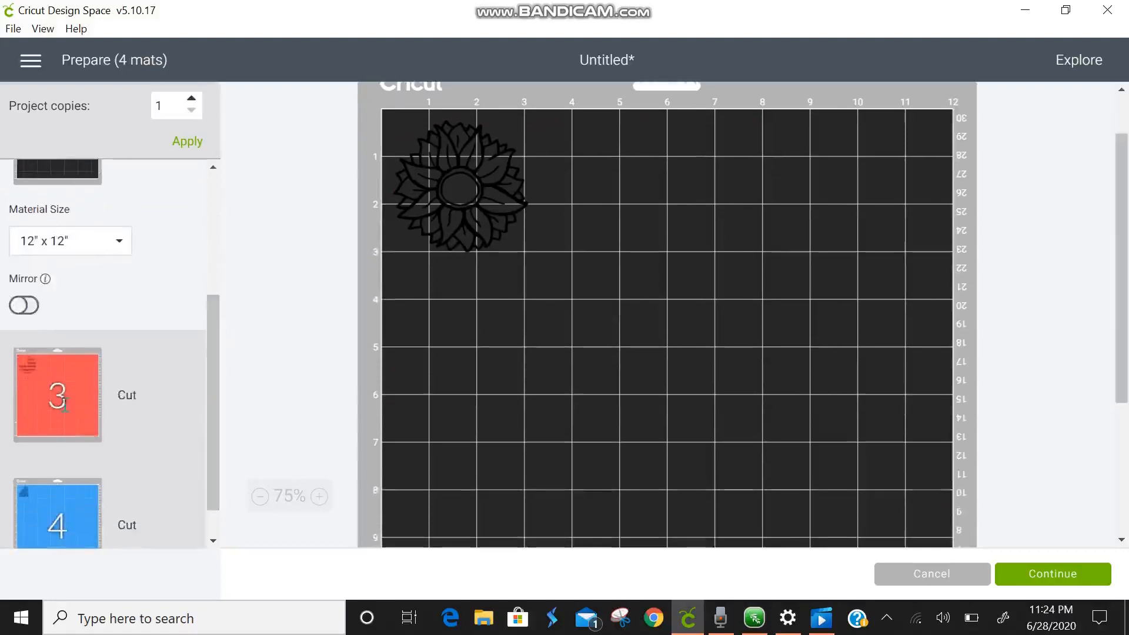
click(65, 404)
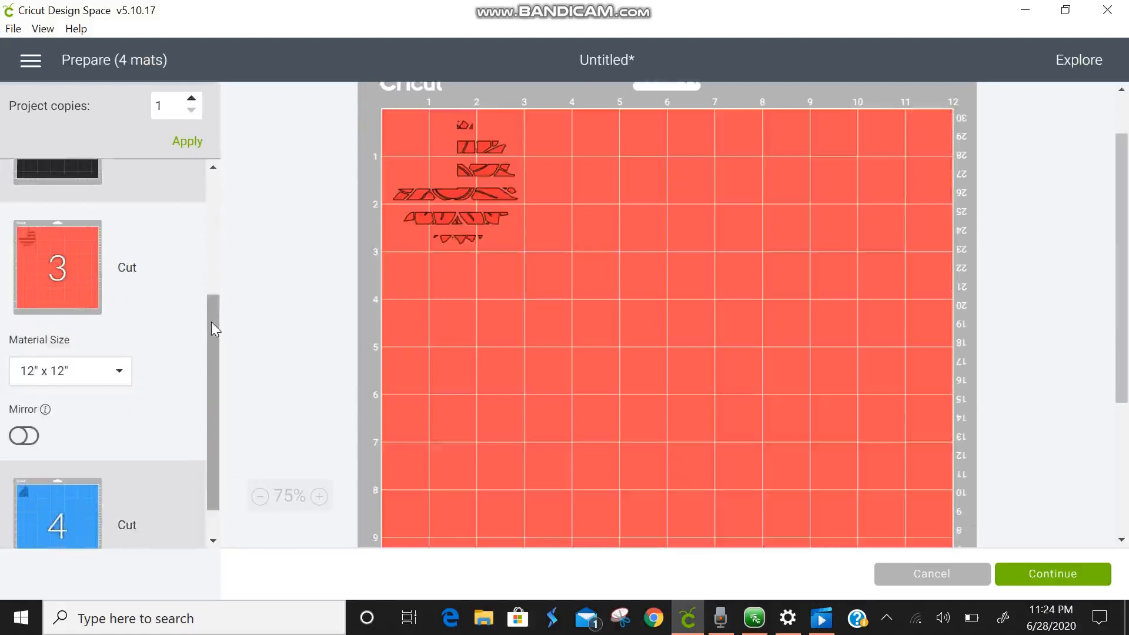
drag(211, 323, 213, 372)
click(72, 478)
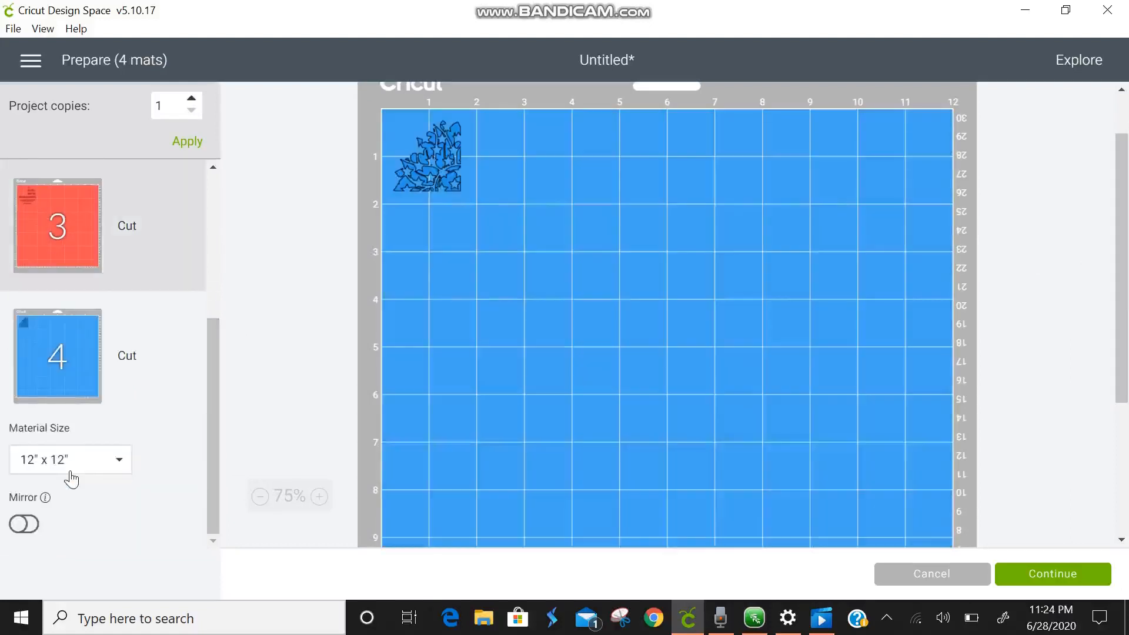
click(965, 580)
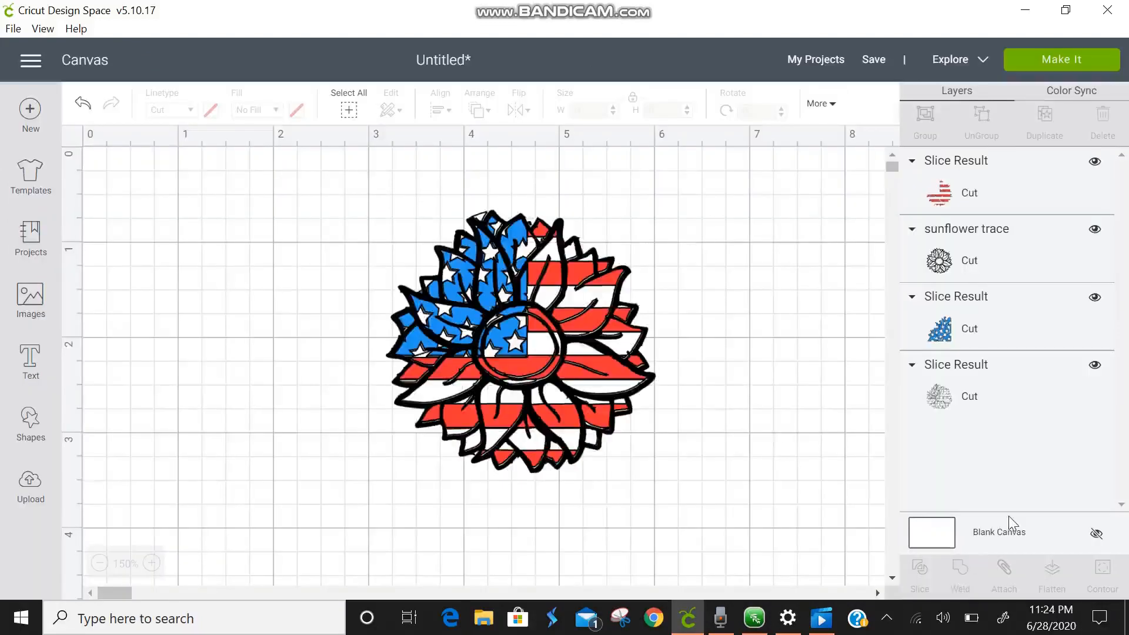